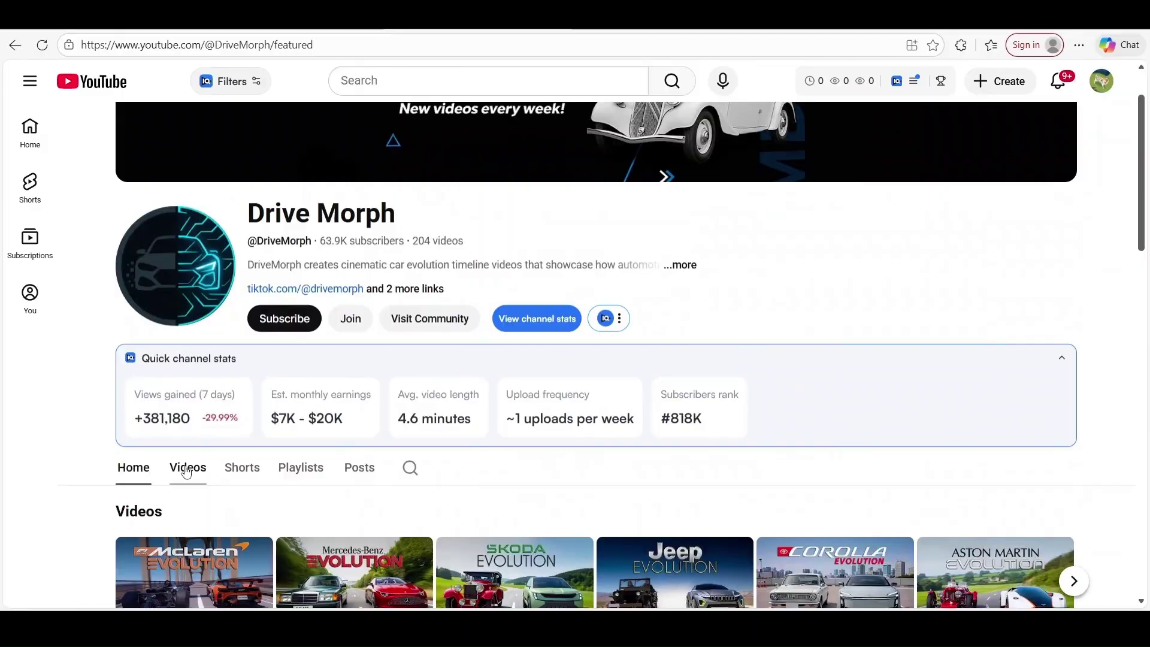
# Step: Browse the list of uploaded videos on the Drive Morph channel
pyautogui.click(187, 472)
pyautogui.scroll(-4, 304, 424)
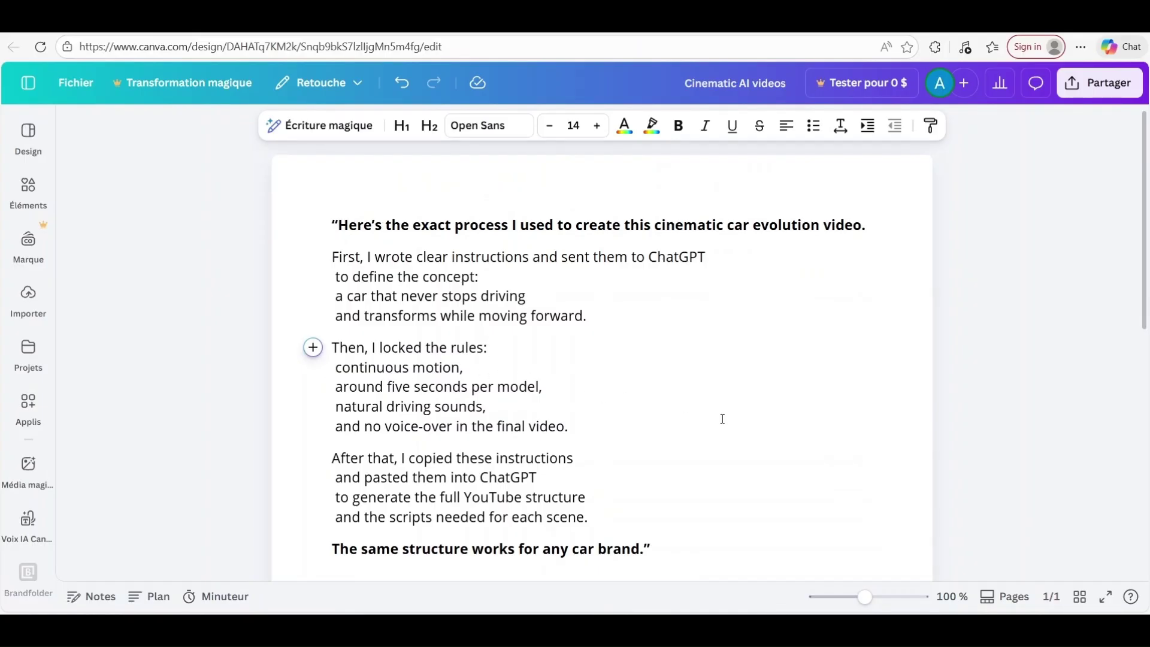
# Step: Copy the full process description for the cinematic car evolution video, from the opening sentence through "any car brand."
pyautogui.scroll(-2, 722, 418)
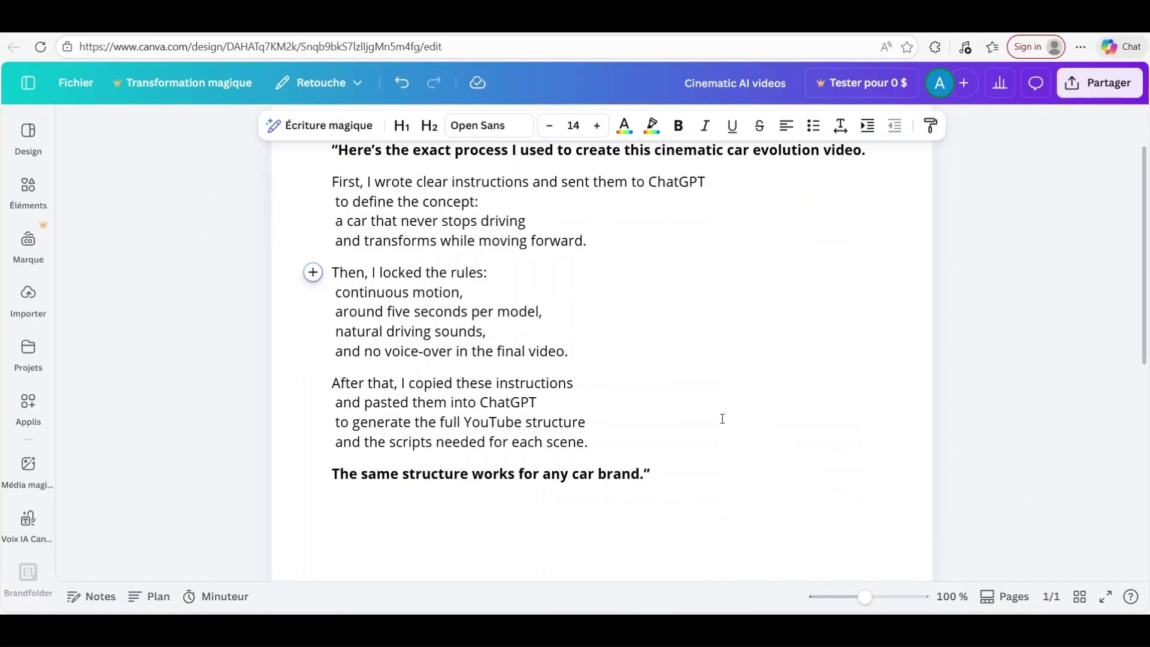
pyautogui.scroll(2, 723, 419)
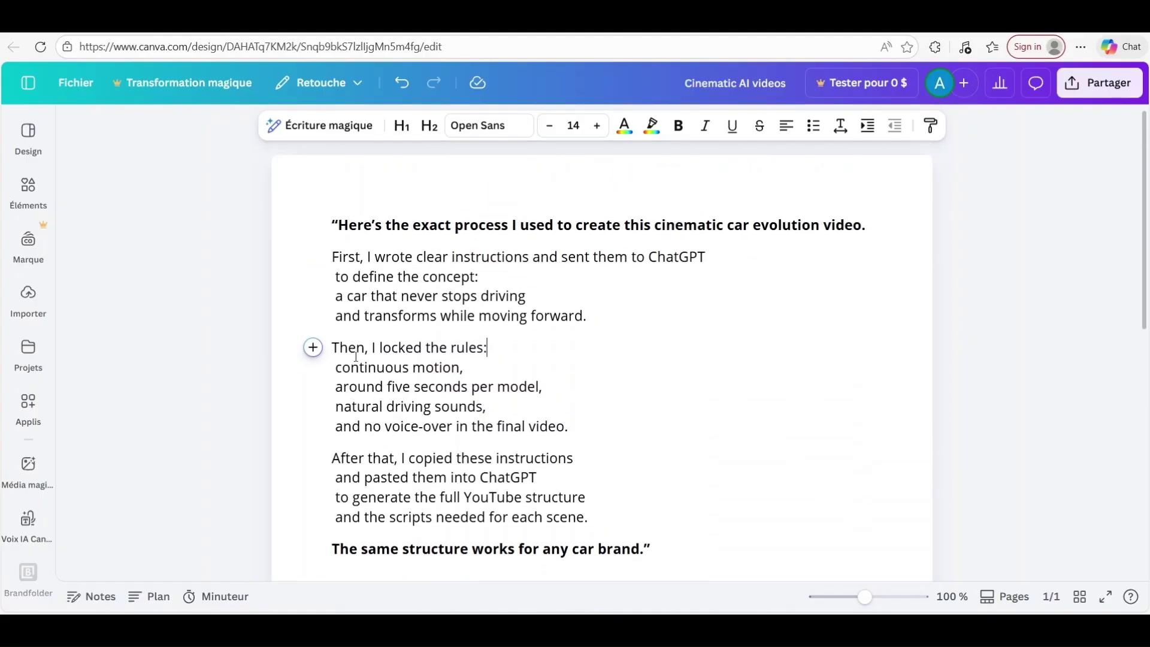
pyautogui.moveTo(328, 222); pyautogui.dragTo(665, 472)
pyautogui.scroll(-2, 547, 426)
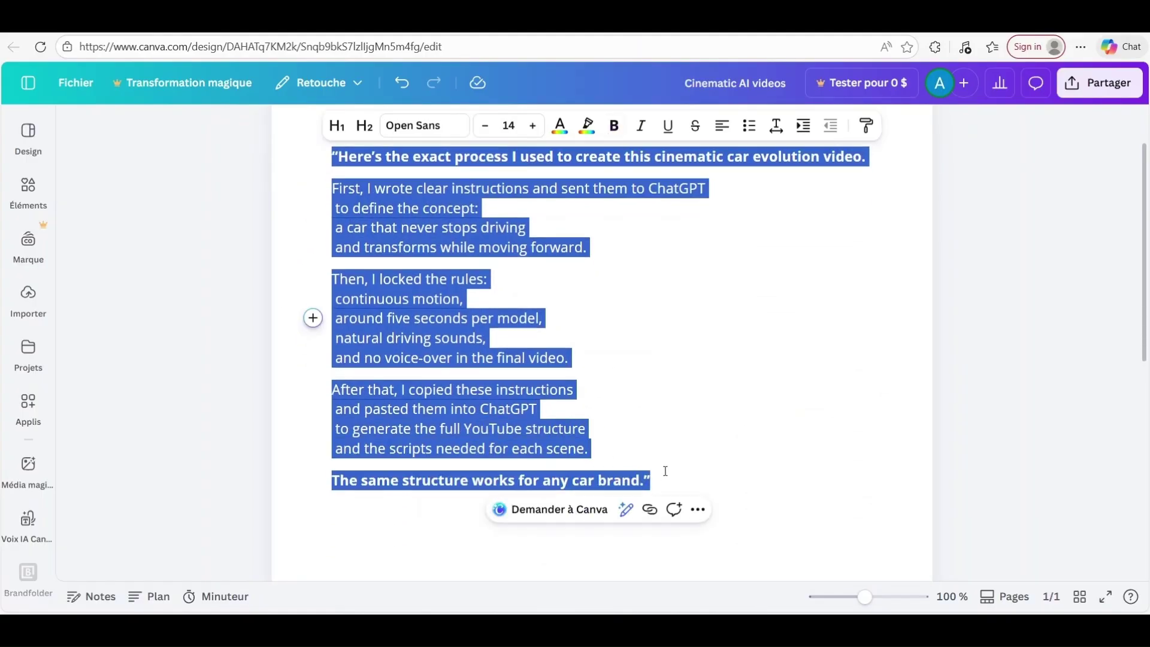
pyautogui.rightClick(399, 314)
pyautogui.click(480, 354)
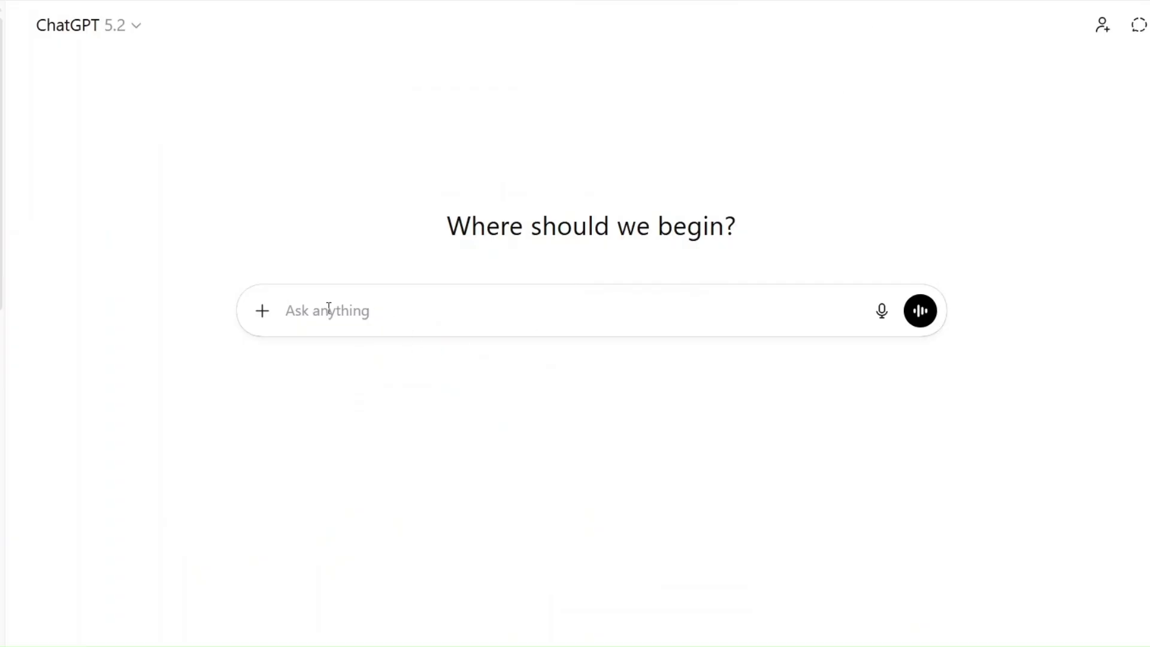
# Step: Switch to ChatGPT, paste the copied process description as the prompt and send it
pyautogui.rightClick(329, 308)
pyautogui.click(391, 83)
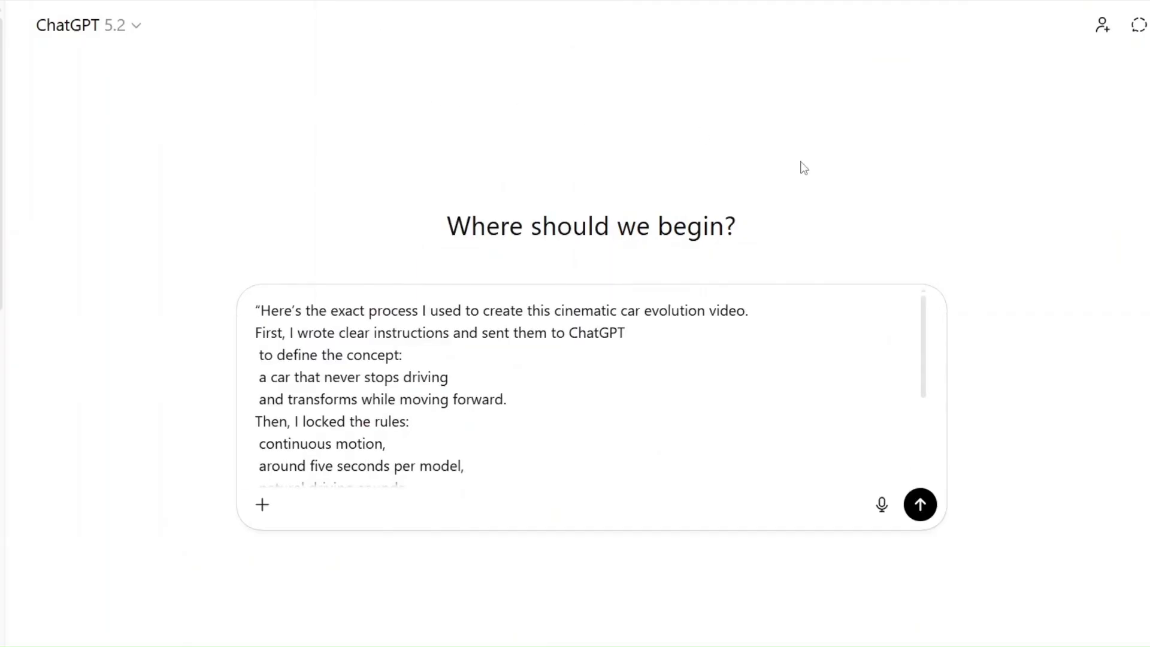
pyautogui.click(920, 506)
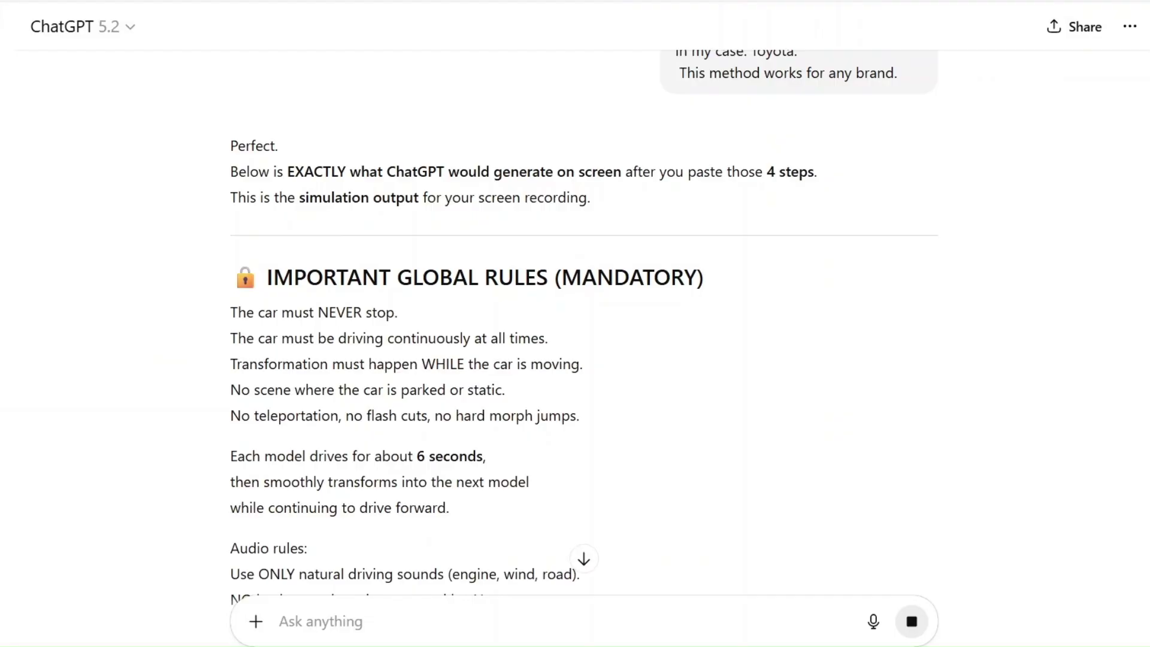
# Step: Copy the generated rules and scenes through "Fade out while the car is still moving." and paste them into the Canva document
pyautogui.scroll(-1, 575, 323)
pyautogui.moveTo(225, 210); pyautogui.dragTo(465, 337)
pyautogui.scroll(-20, 462, 337)
pyautogui.scroll(-18, 465, 336)
pyautogui.scroll(-7, 465, 337)
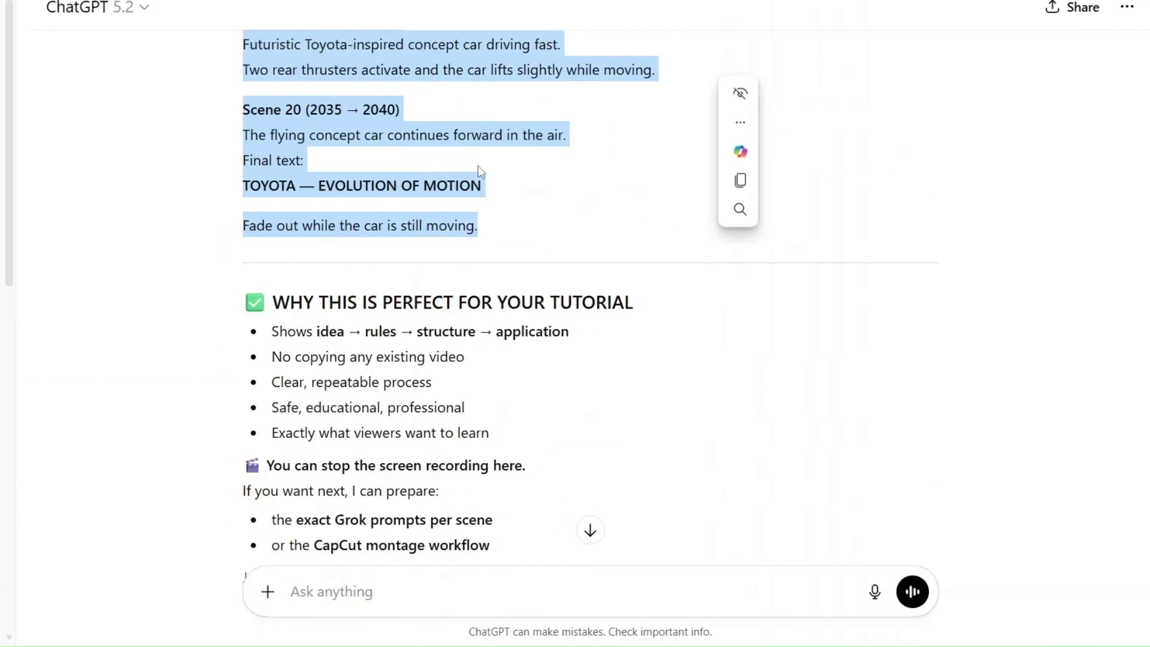
pyautogui.rightClick(280, 124)
pyautogui.click(353, 148)
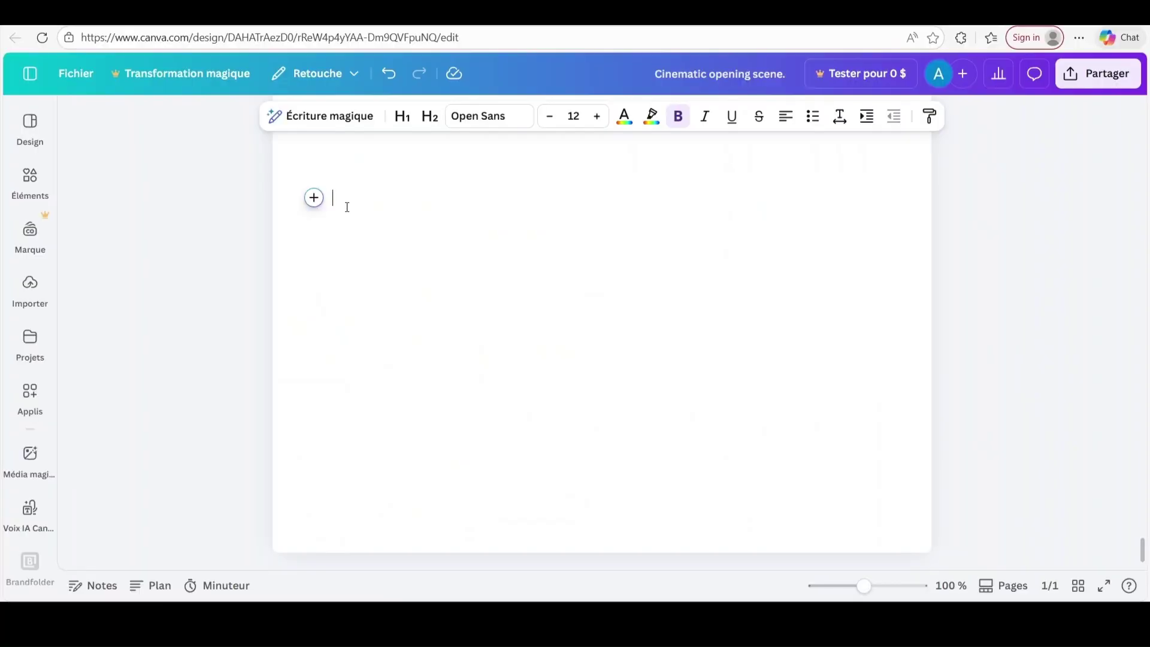
pyautogui.rightClick(353, 209)
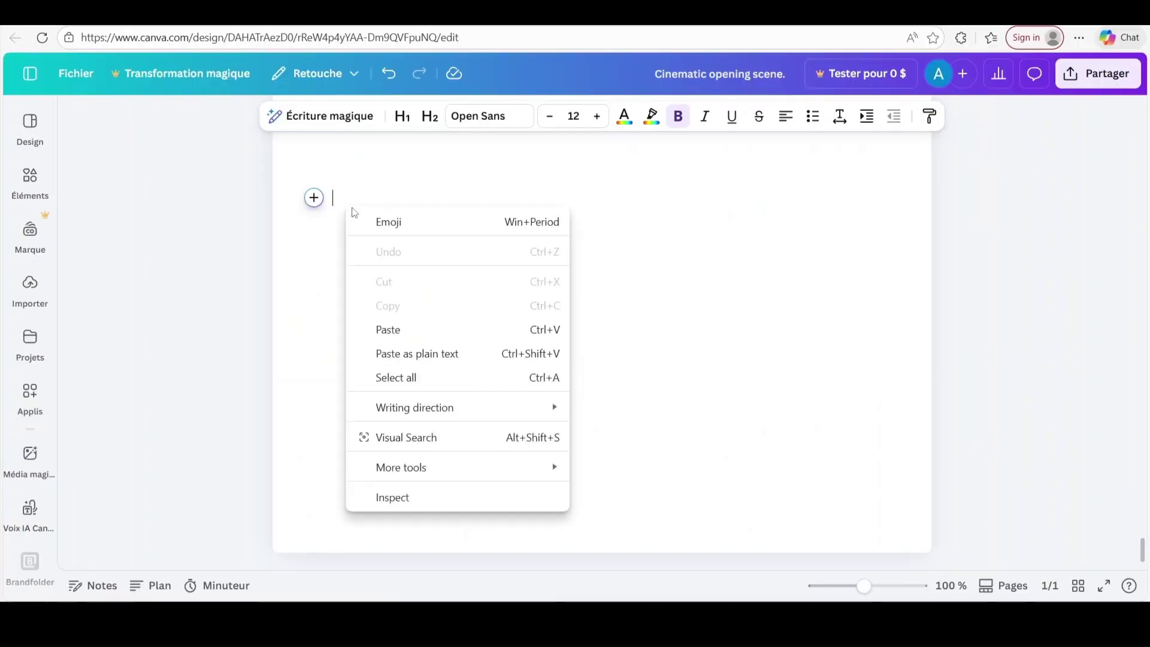
pyautogui.click(418, 328)
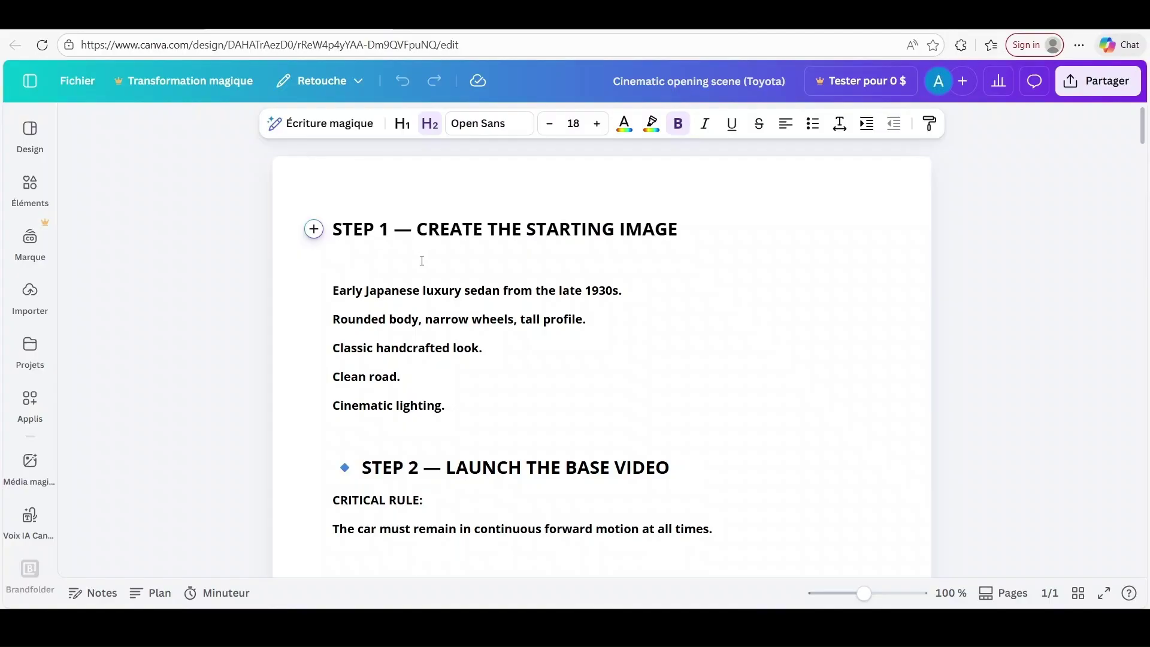
# Step: Copy the five STEP 1 starting-image lines, from "Early Japanese luxury sedan" to "Cinematic lighting."
pyautogui.scroll(-1, 423, 267)
pyautogui.scroll(1, 403, 265)
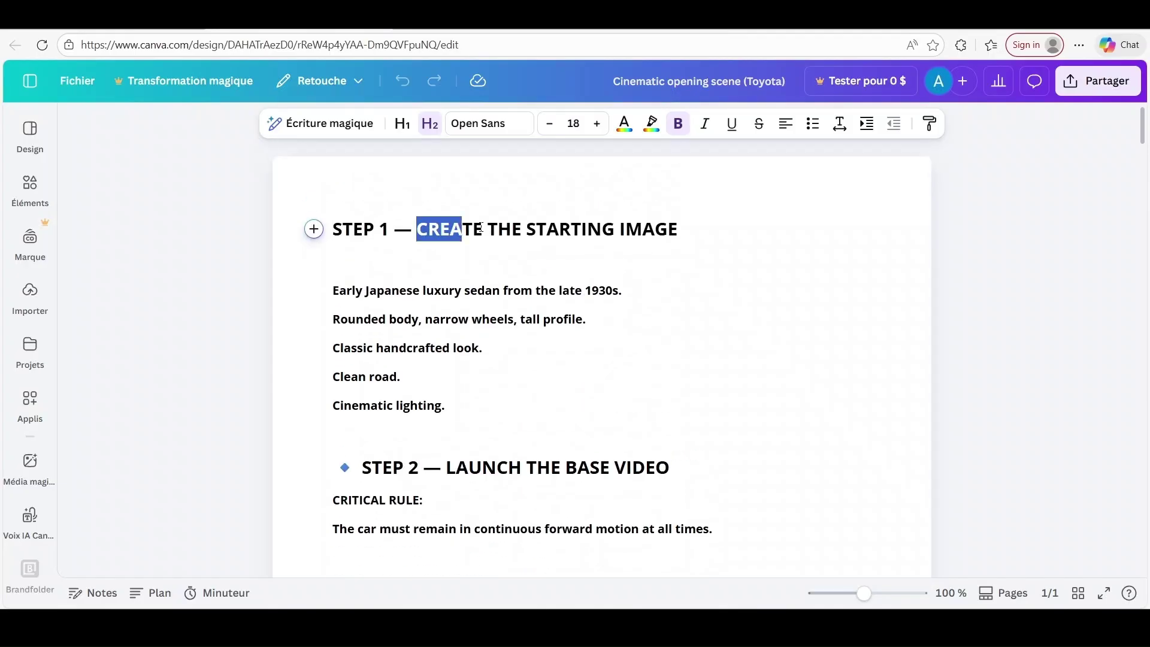
pyautogui.moveTo(481, 228); pyautogui.dragTo(745, 275)
pyautogui.click(350, 284)
pyautogui.moveTo(330, 290); pyautogui.dragTo(457, 411)
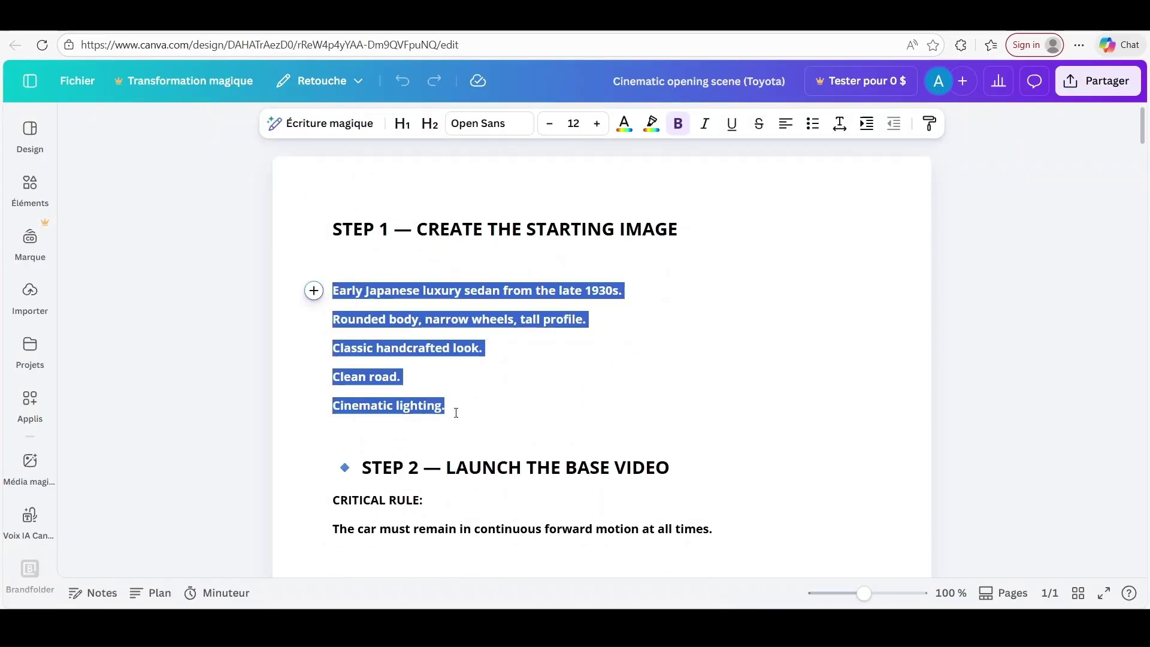
pyautogui.rightClick(388, 347)
pyautogui.click(444, 351)
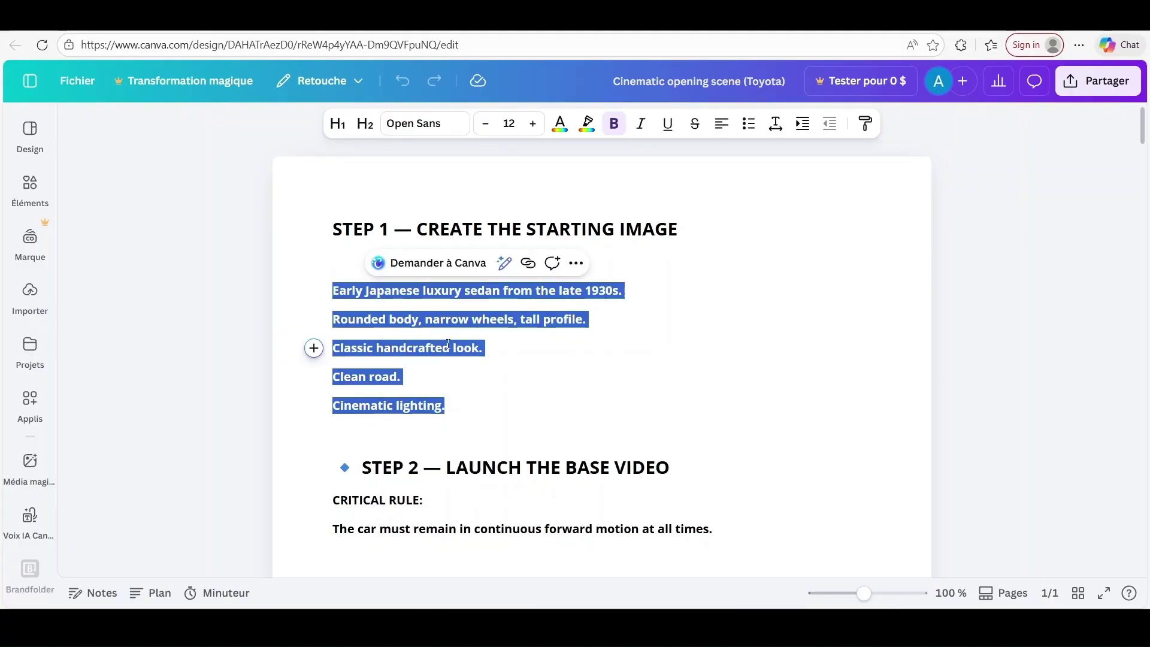
# Step: Switch to Grok Imagine, paste the late 1930s luxury sedan prompt and generate images from it
pyautogui.hotkey('ctrl', 'Tab')
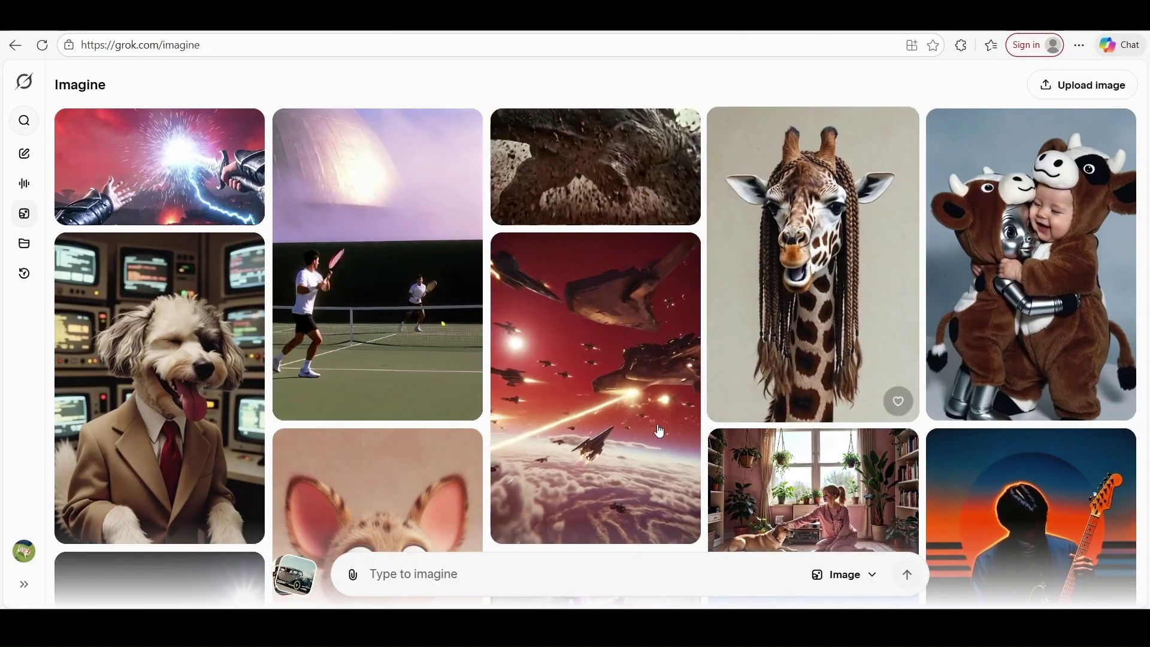
pyautogui.rightClick(413, 576)
pyautogui.click(455, 396)
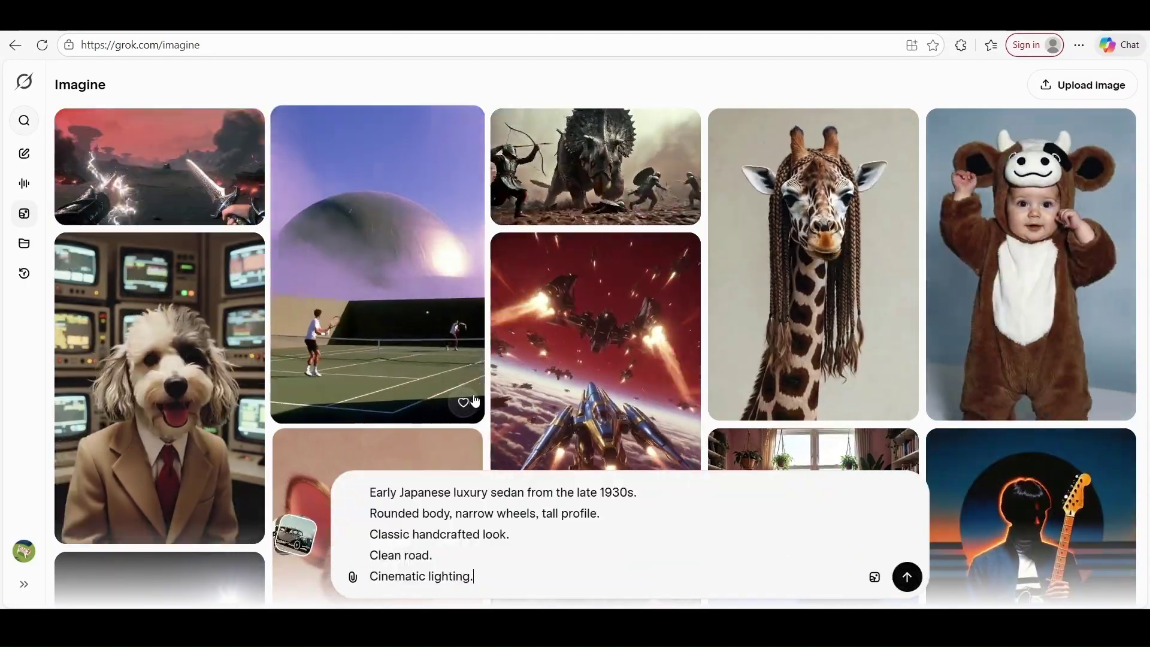
pyautogui.press('Return')
# Step: Look through the generated sedan images and open the black one with copper-coloured wheels
pyautogui.scroll(-3, 522, 359)
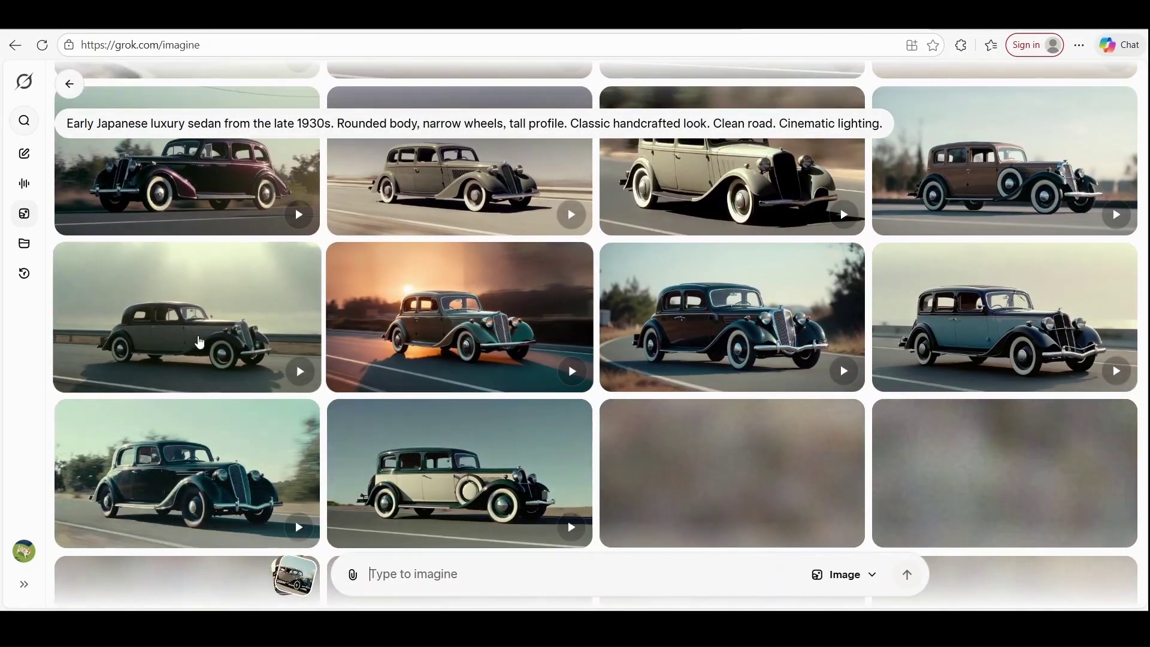
pyautogui.hotkey('alt', 'Left')
pyautogui.click(766, 322)
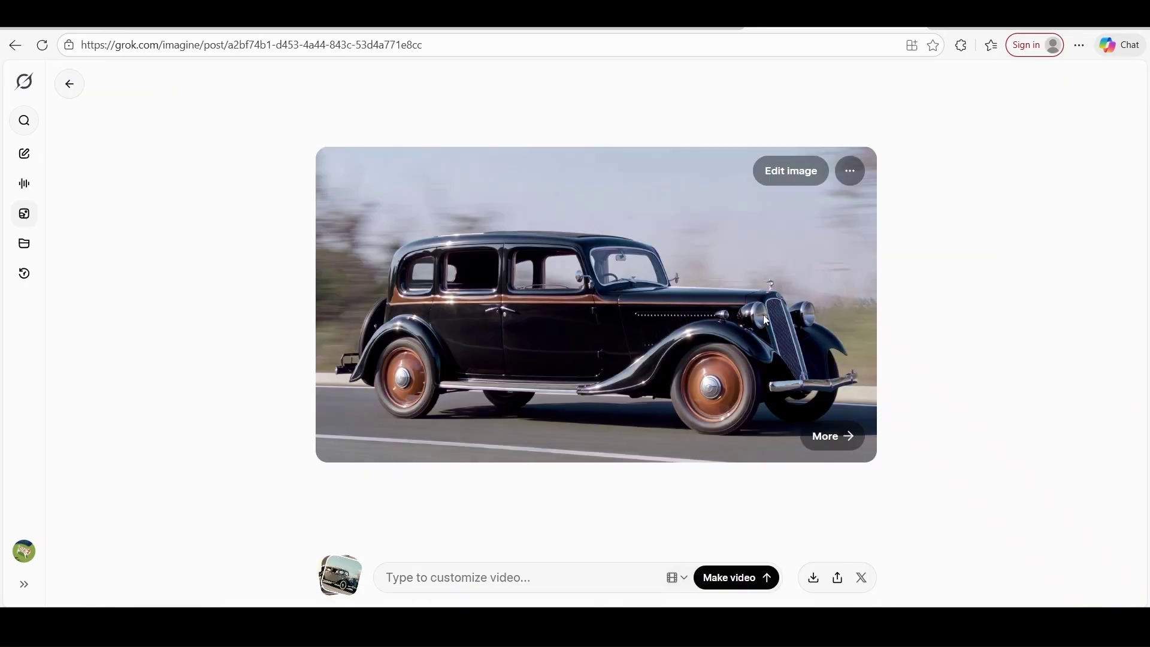
# Step: Return to the Canva document and copy the six STEP 2 base-video lines, from "Create a cinematic video." to "No stops."
pyautogui.hotkey('alt', 'Tab')
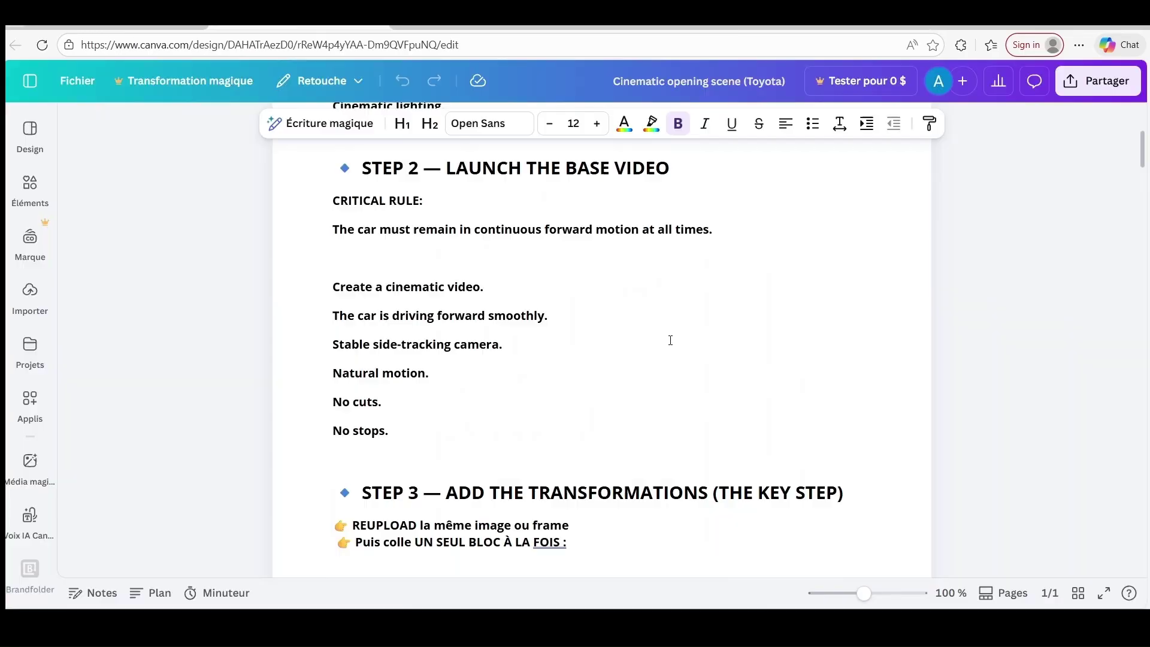
pyautogui.moveTo(328, 287); pyautogui.dragTo(449, 371)
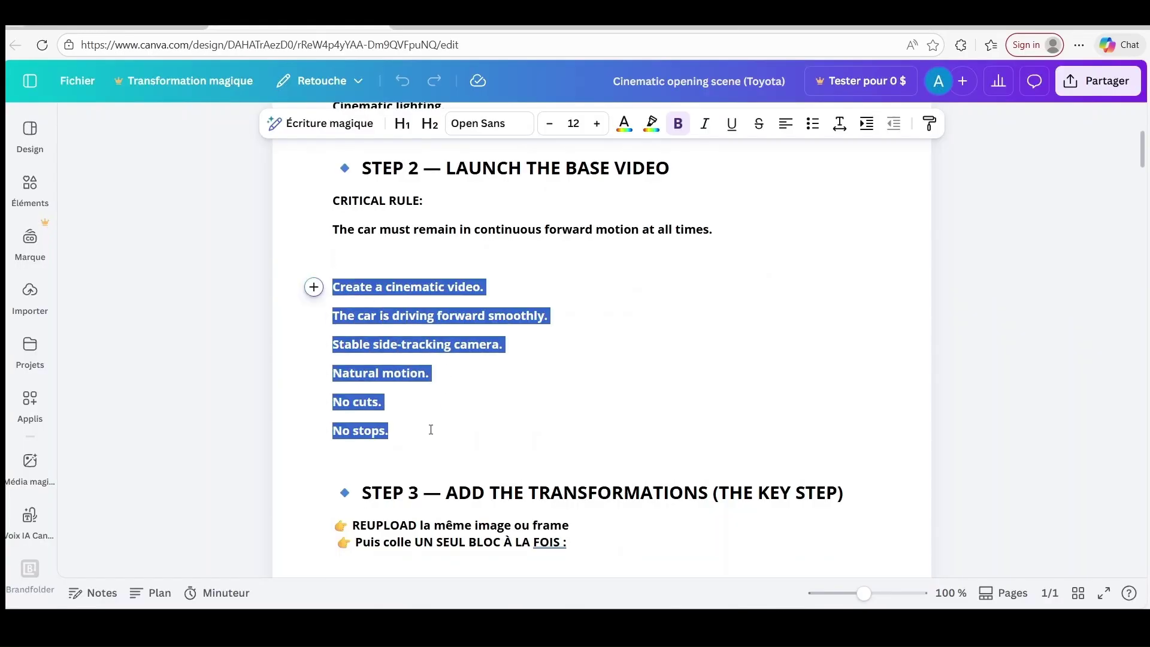
pyautogui.moveTo(430, 429); pyautogui.dragTo(431, 430)
pyautogui.rightClick(393, 316)
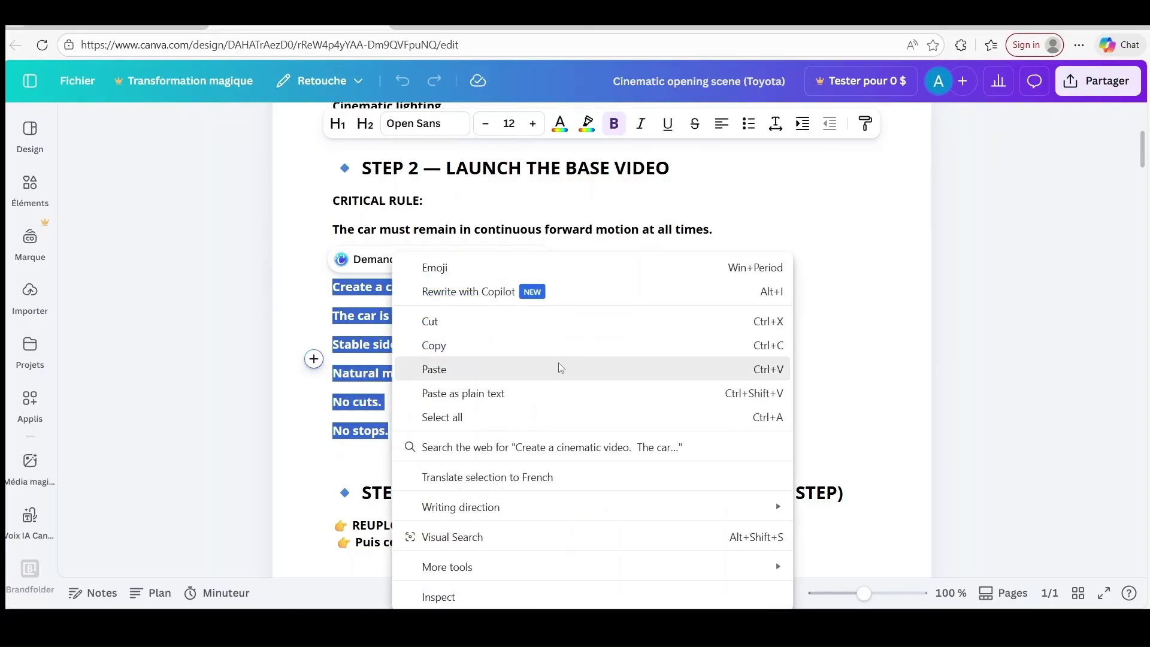
pyautogui.click(489, 343)
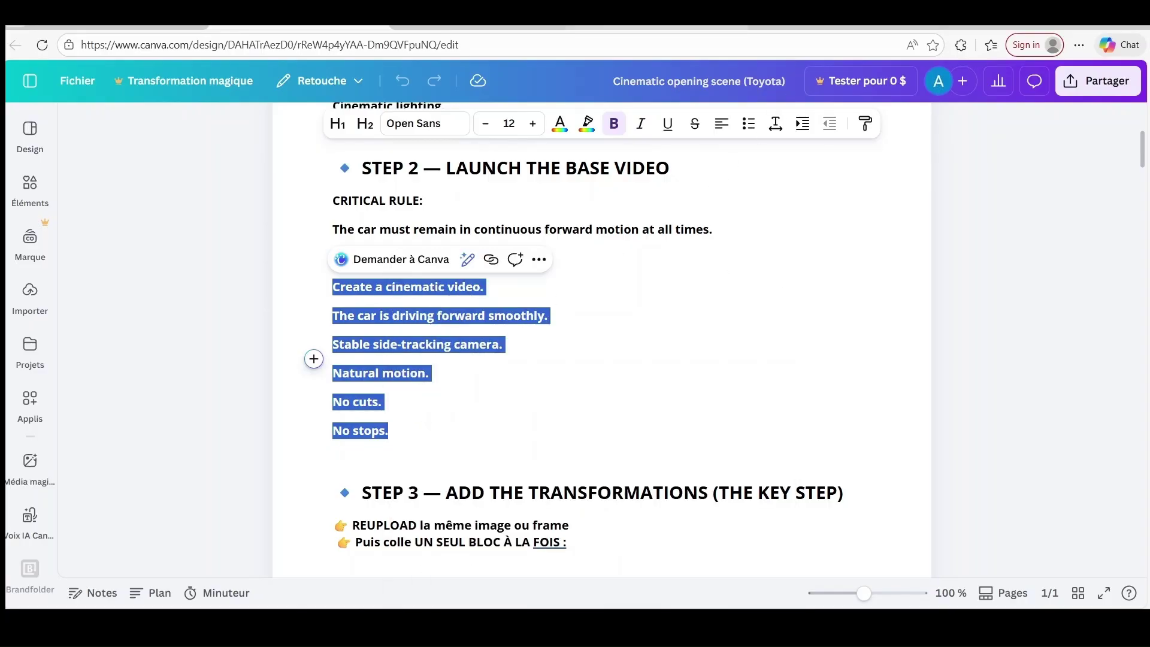
# Step: Switch back to Grok, paste the copied prompt as the black sedan image's video instructions and generate the video
pyautogui.click(795, 27)
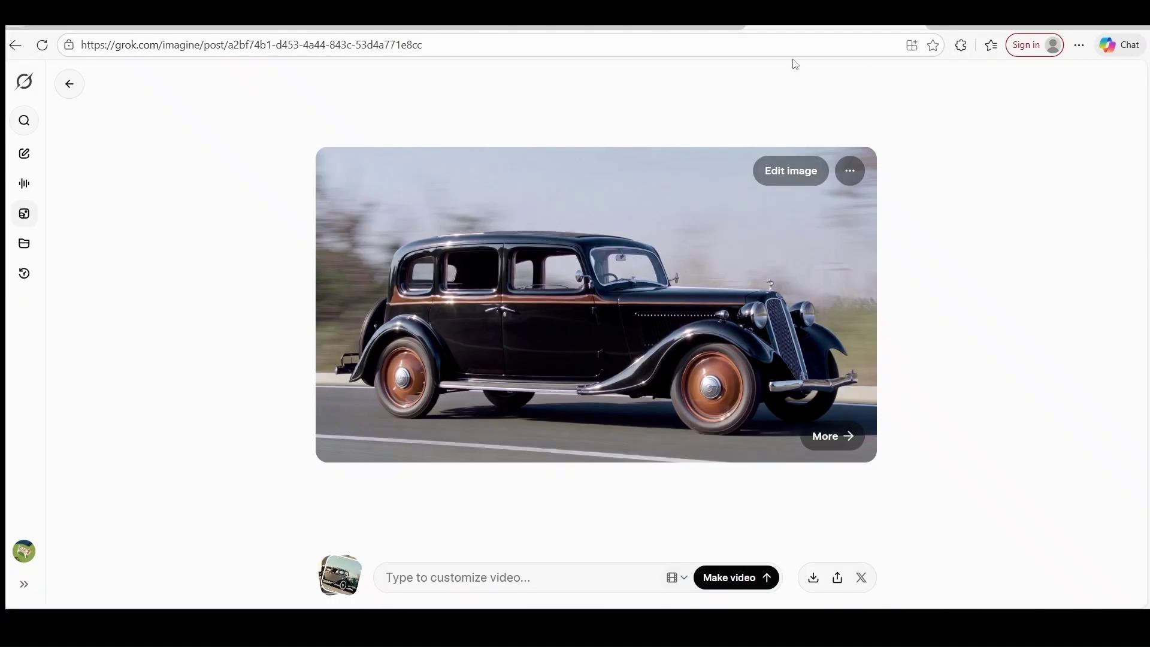
pyautogui.rightClick(412, 575)
pyautogui.click(480, 393)
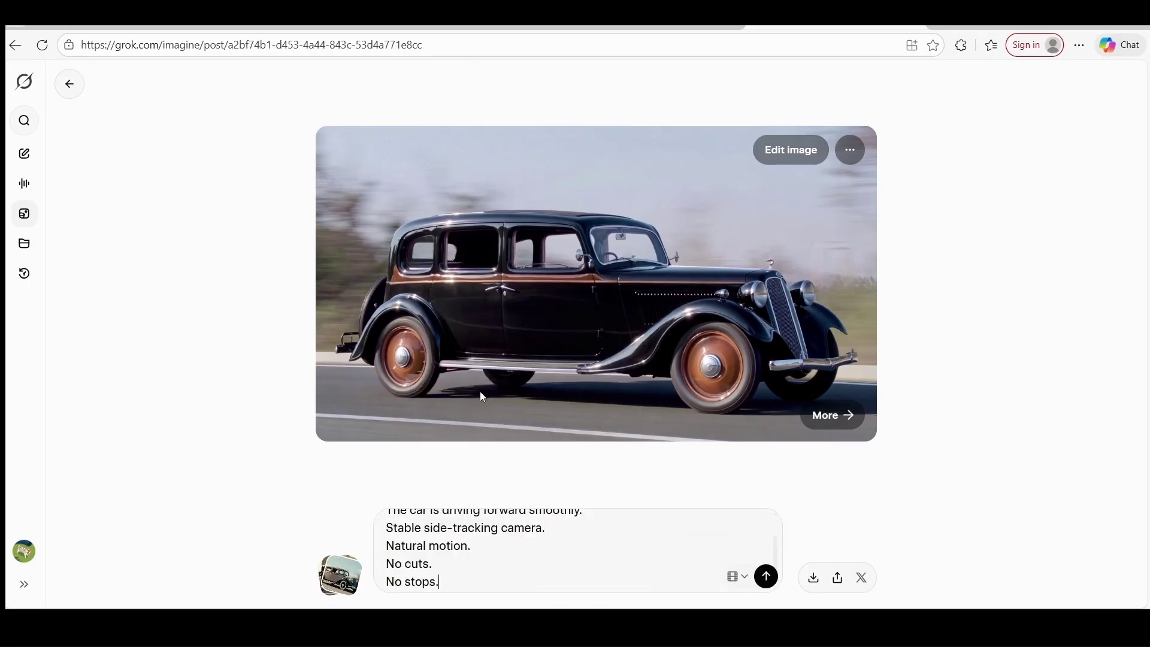
pyautogui.click(766, 577)
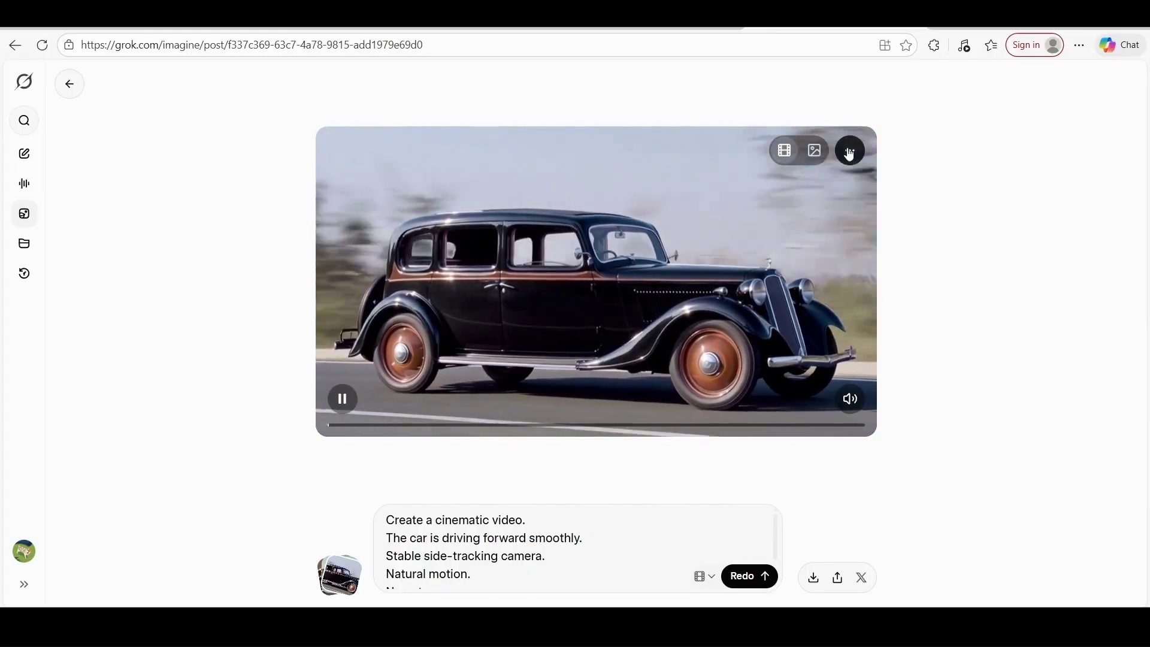
# Step: Upscale the generated sedan video and download it
pyautogui.click(850, 151)
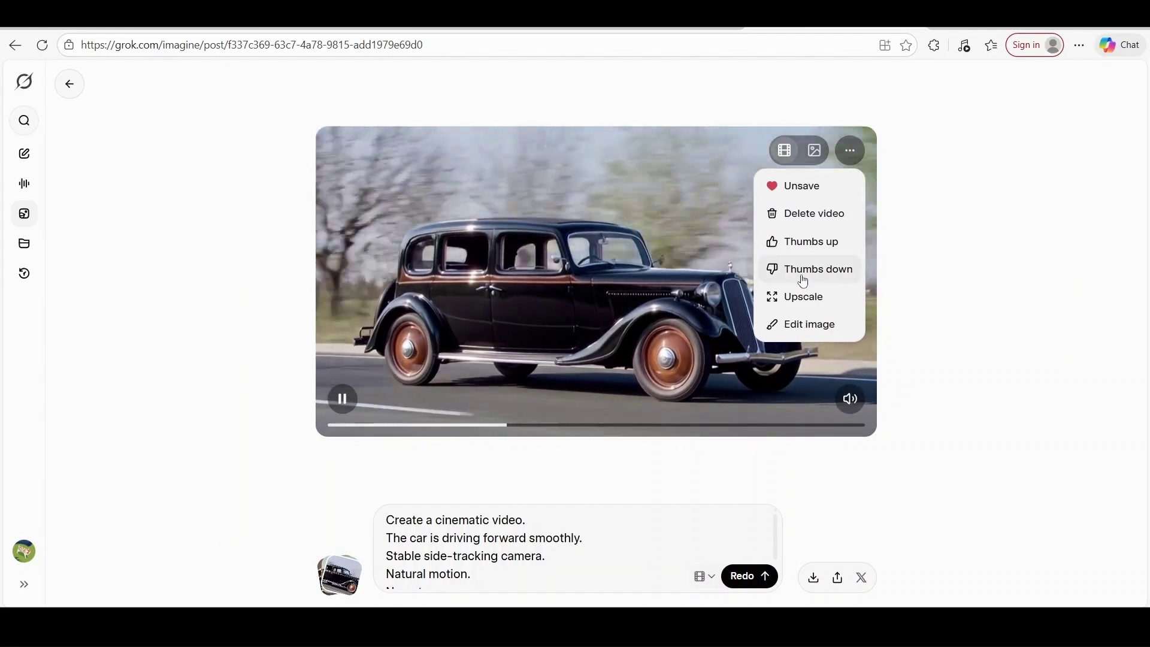
pyautogui.click(801, 297)
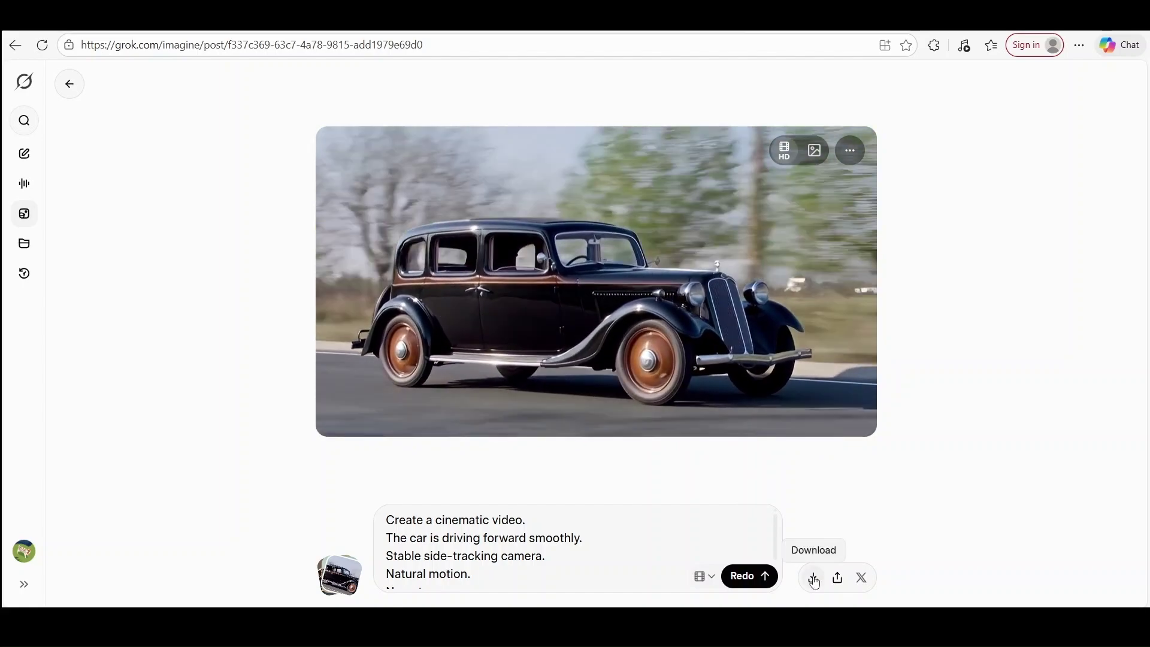
pyautogui.click(815, 579)
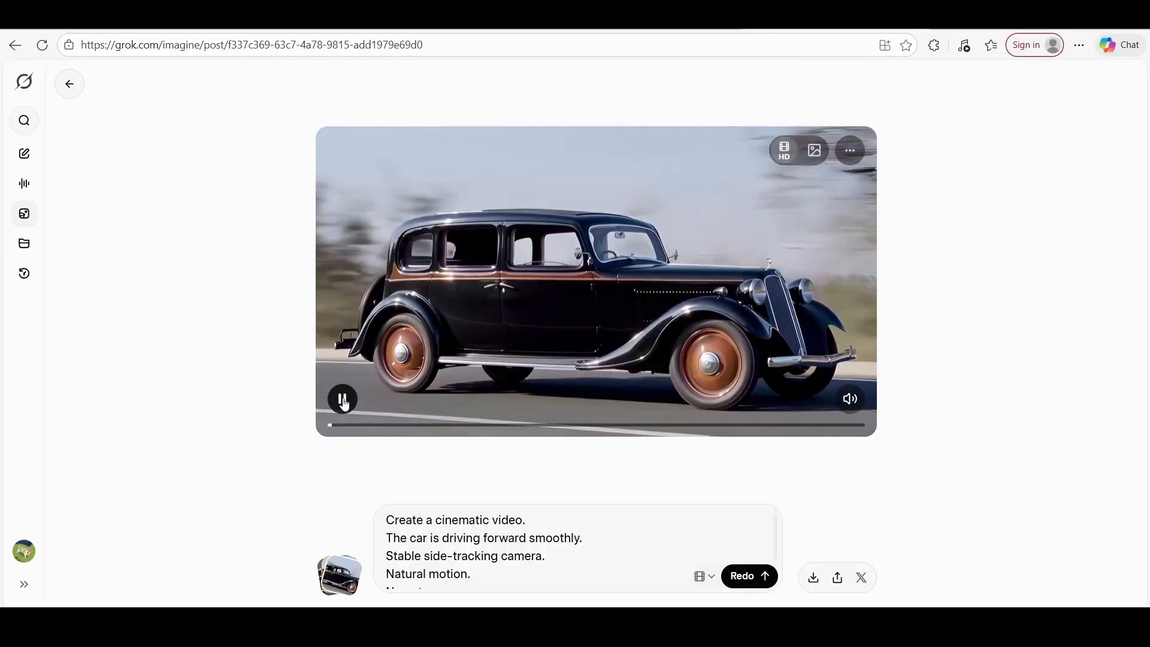
# Step: Pause the sedan video, move to about three quarters of its length and save that video frame as an image
pyautogui.click(343, 400)
pyautogui.moveTo(392, 430); pyautogui.dragTo(752, 431)
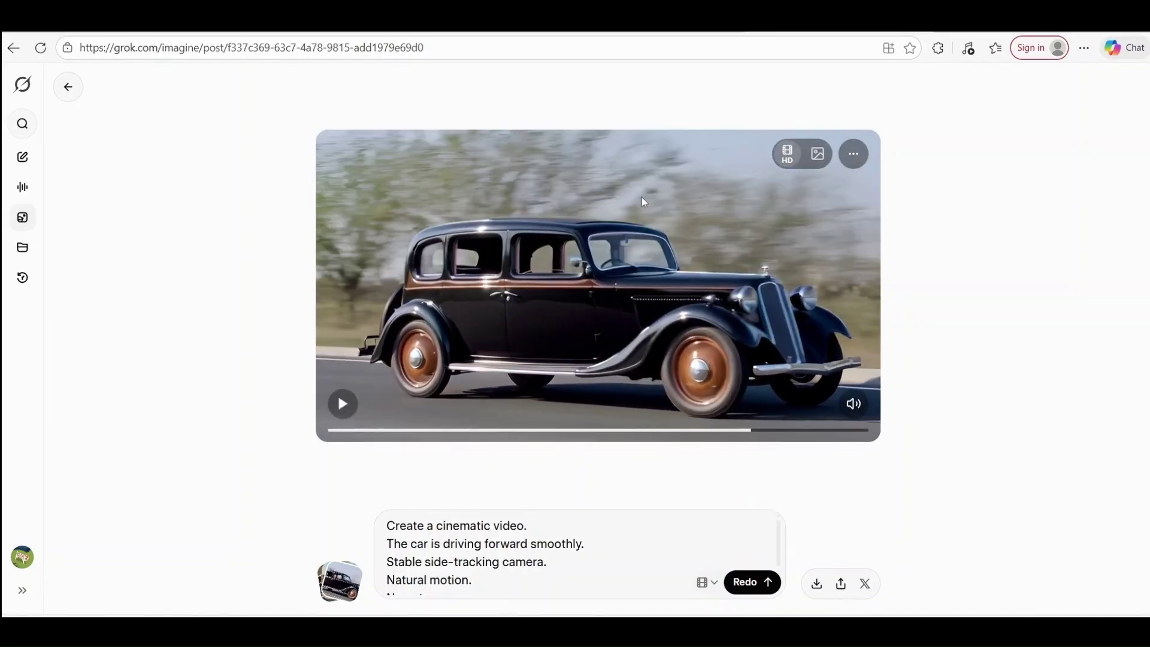
pyautogui.rightClick(642, 198)
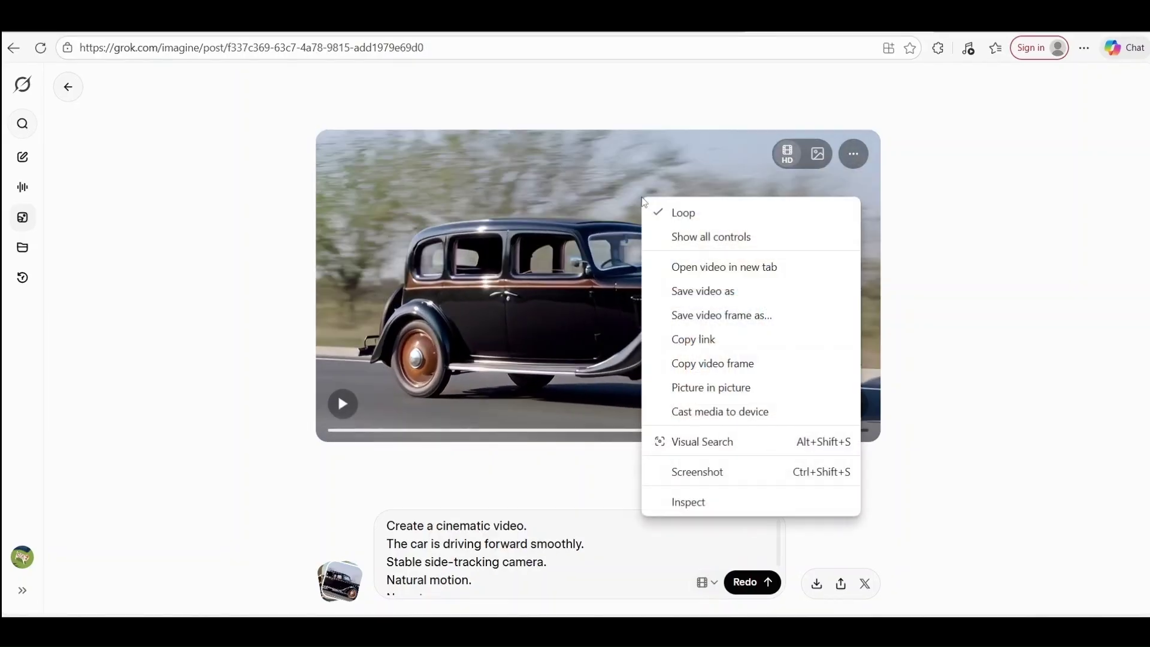
pyautogui.click(743, 318)
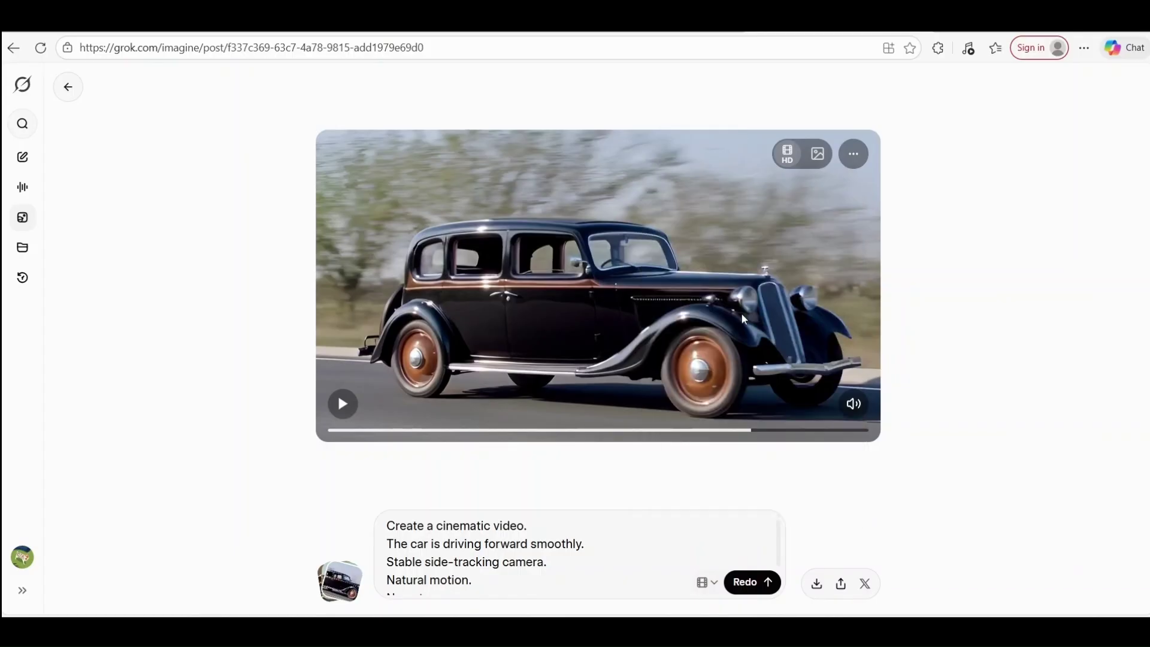
# Step: Upload the file "image 1" from the New Car folder as an attachment to a new Imagine prompt
pyautogui.click(353, 574)
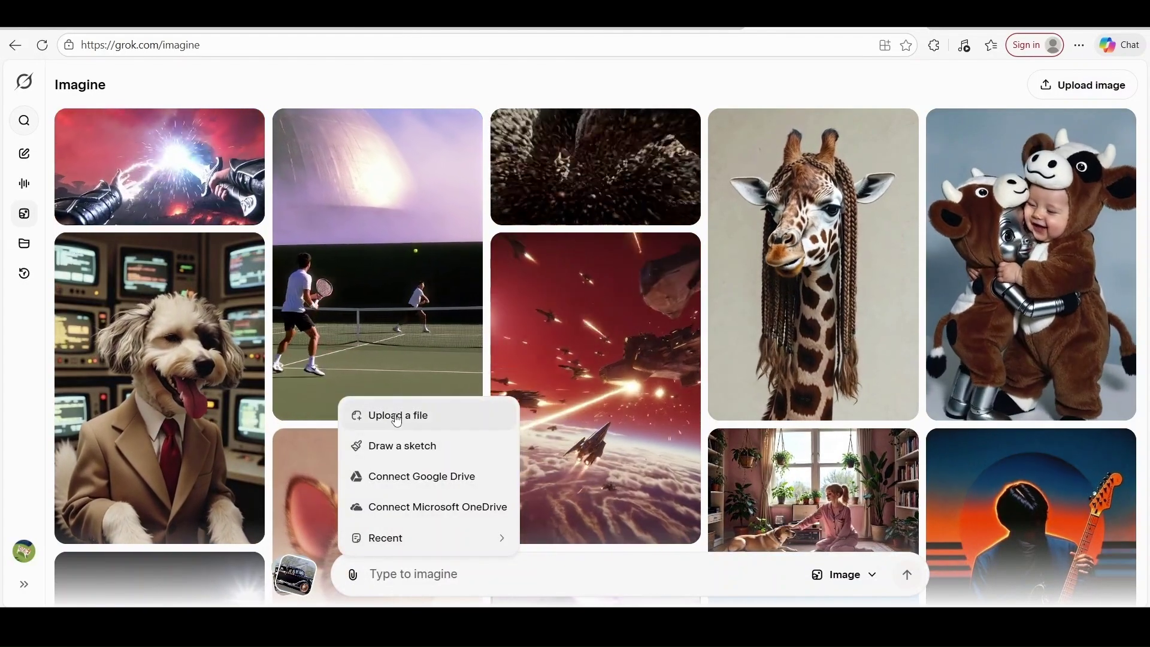
pyautogui.click(397, 416)
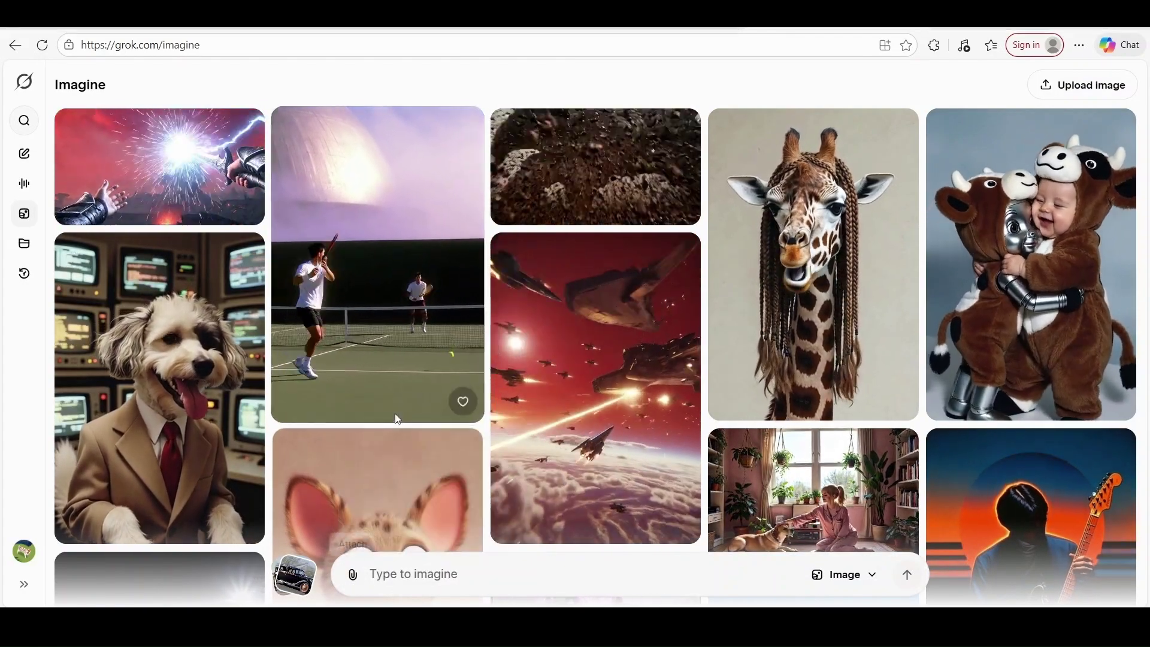
pyautogui.click(294, 357)
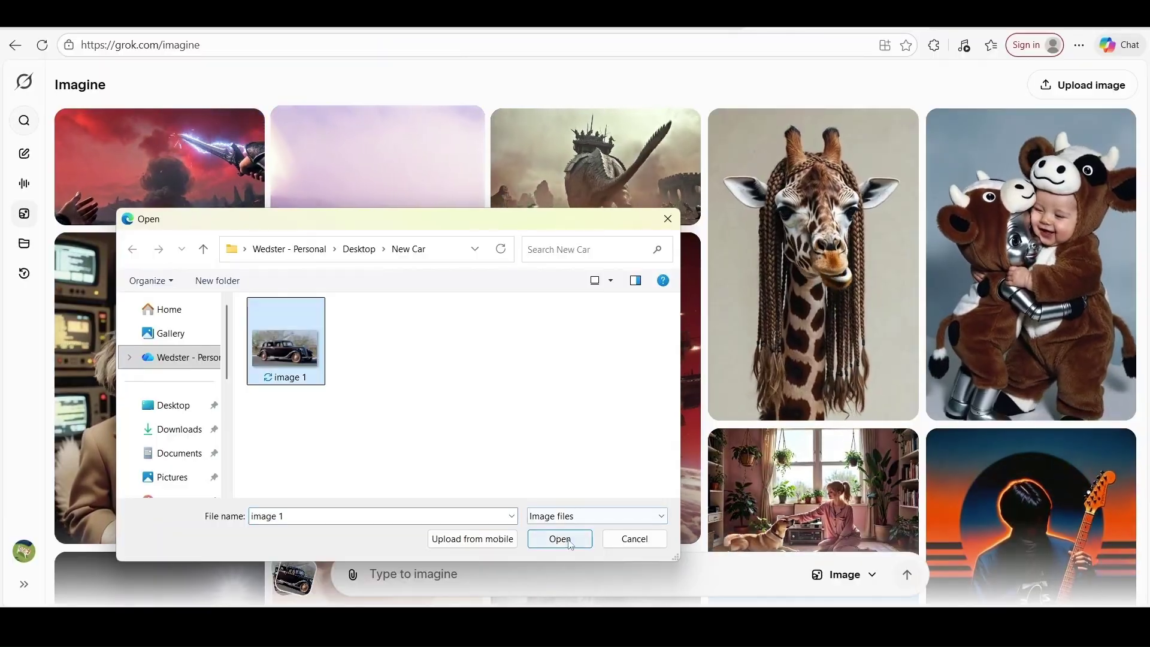
pyautogui.doubleClick(294, 357)
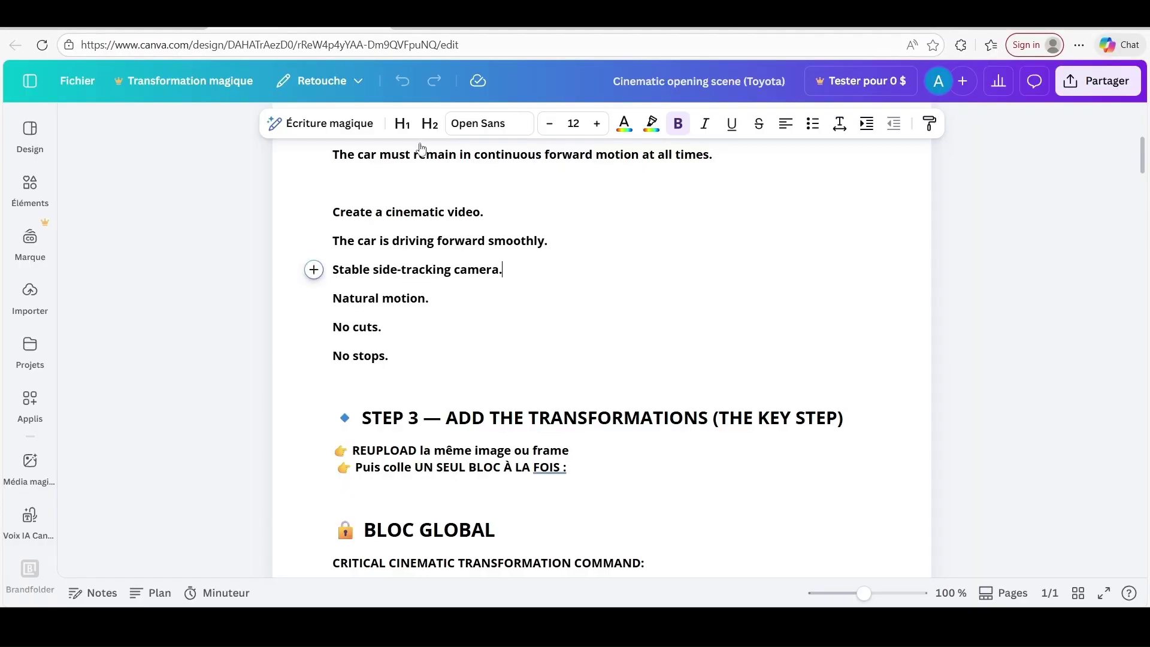
# Step: In the Canva document, copy the whole CRITICAL CINEMATIC TRANSFORMATION COMMAND text under BLOC GLOBAL, through "No on-screen text."
pyautogui.scroll(-4, 615, 334)
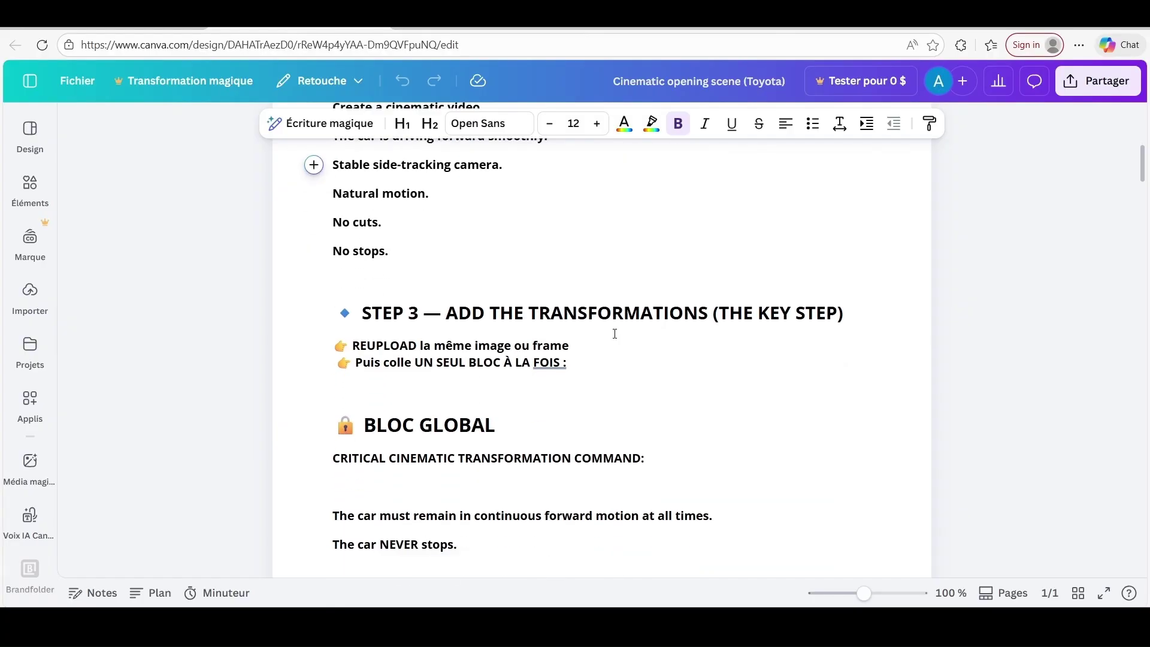
pyautogui.scroll(-1, 615, 333)
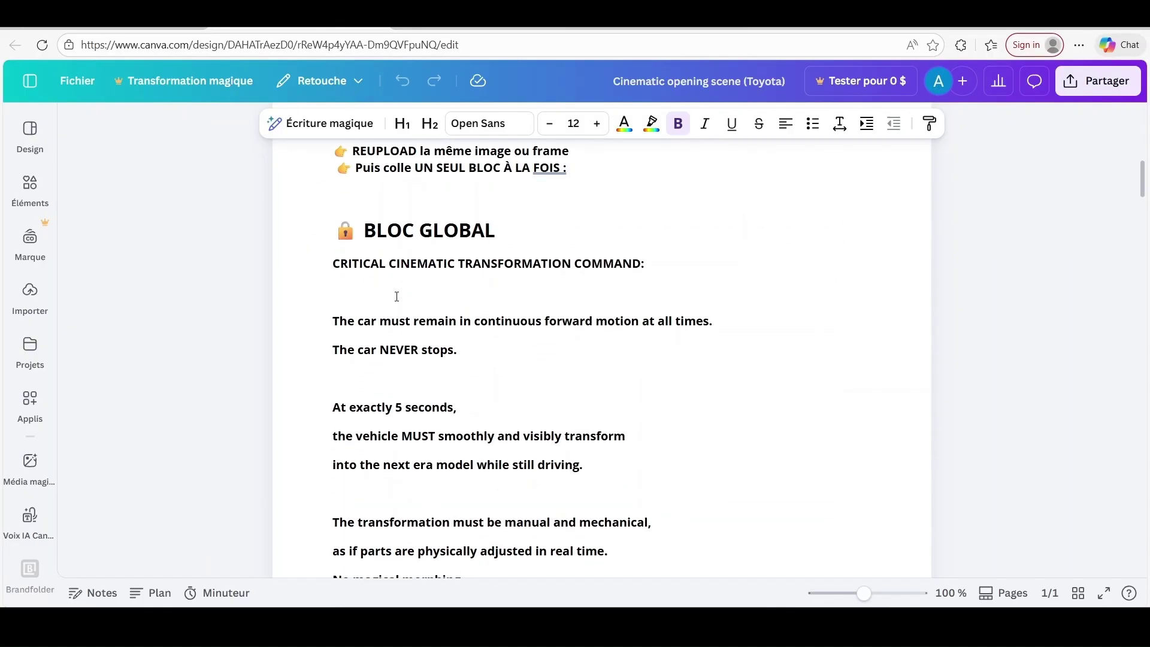
pyautogui.moveTo(332, 264); pyautogui.dragTo(468, 340)
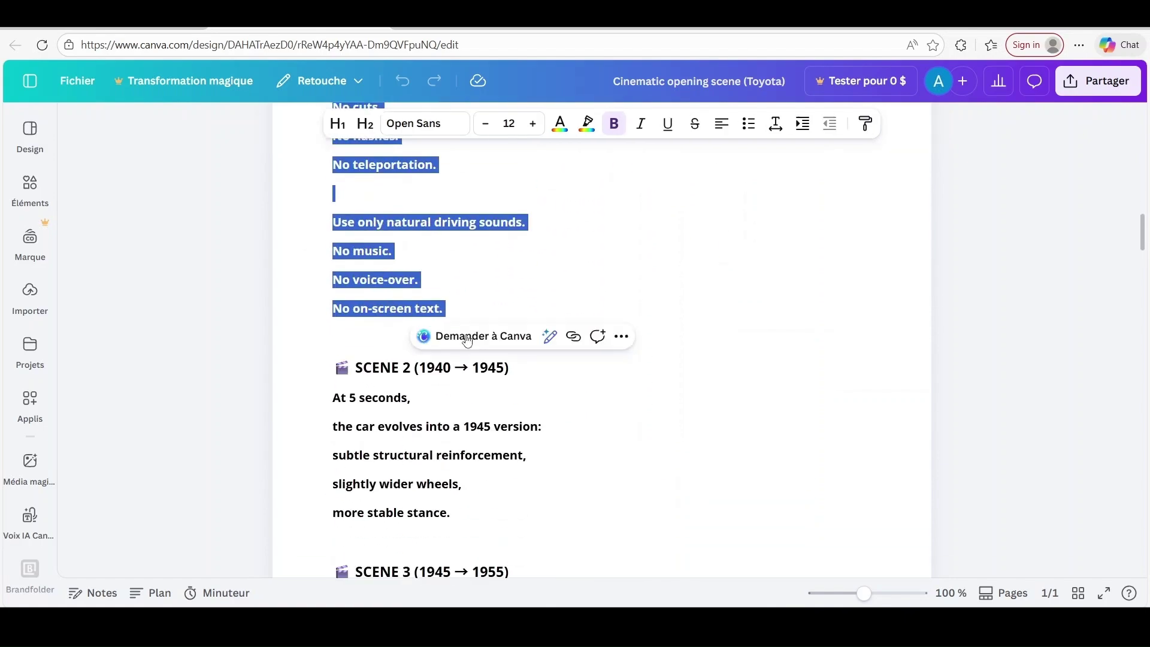
pyautogui.rightClick(364, 231)
pyautogui.click(441, 324)
# Step: Switch to Grok and paste the copied global transformation command as the video prompt for the uploaded image 1
pyautogui.hotkey('ctrl', 'Tab')
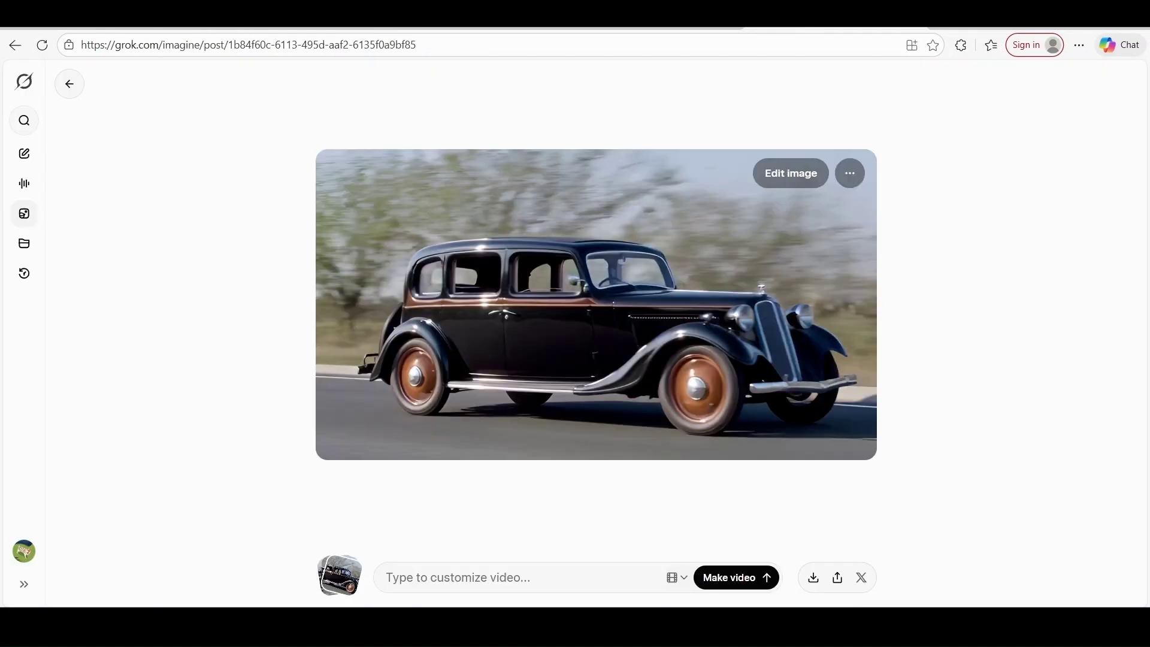
pyautogui.rightClick(423, 577)
pyautogui.click(496, 401)
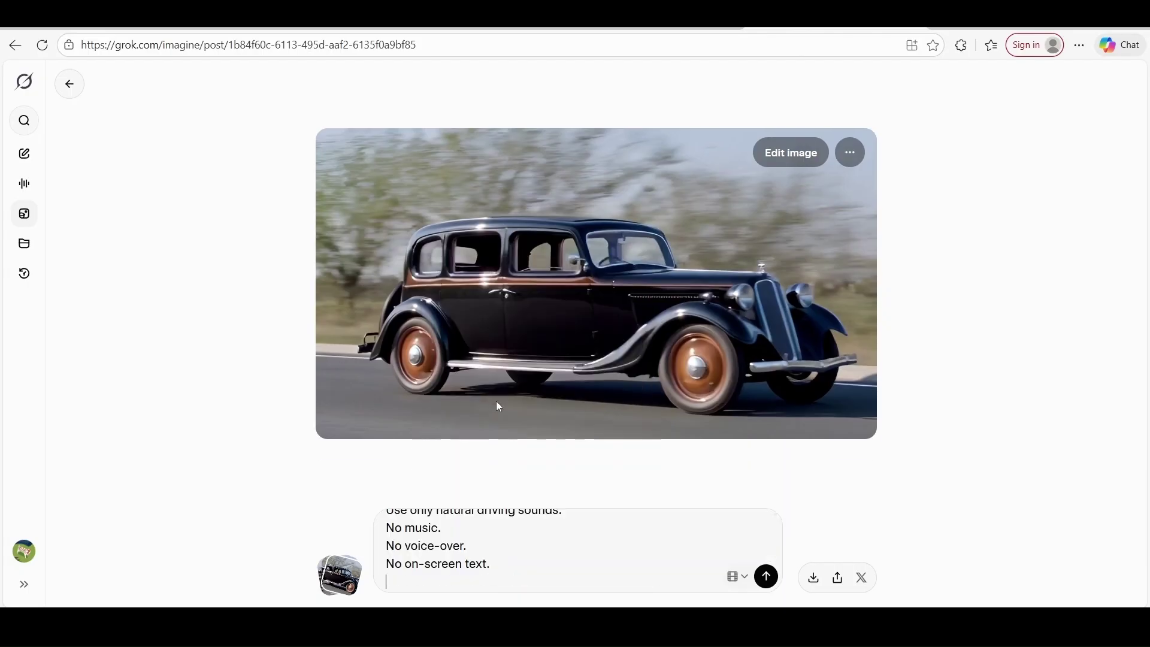
pyautogui.scroll(-5, 507, 529)
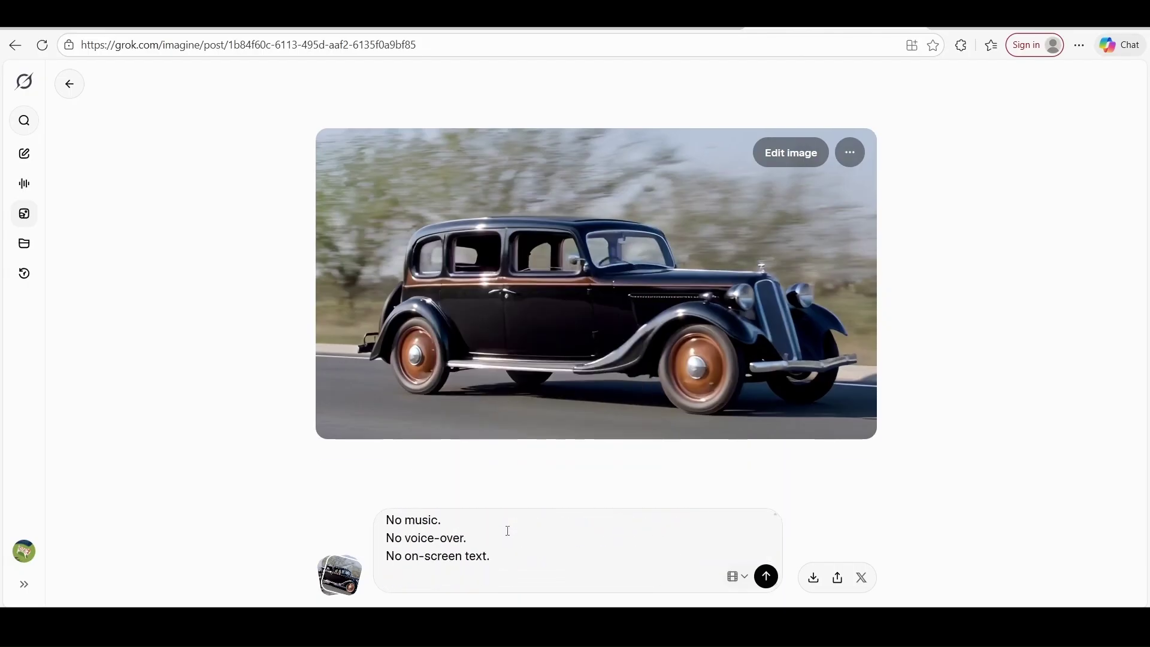
# Step: Return to the Canva document and copy the SCENE 2 (1940 → 1945) text from "At 5 seconds," to "more stable stance."
pyautogui.hotkey('ctrl', 'Tab')
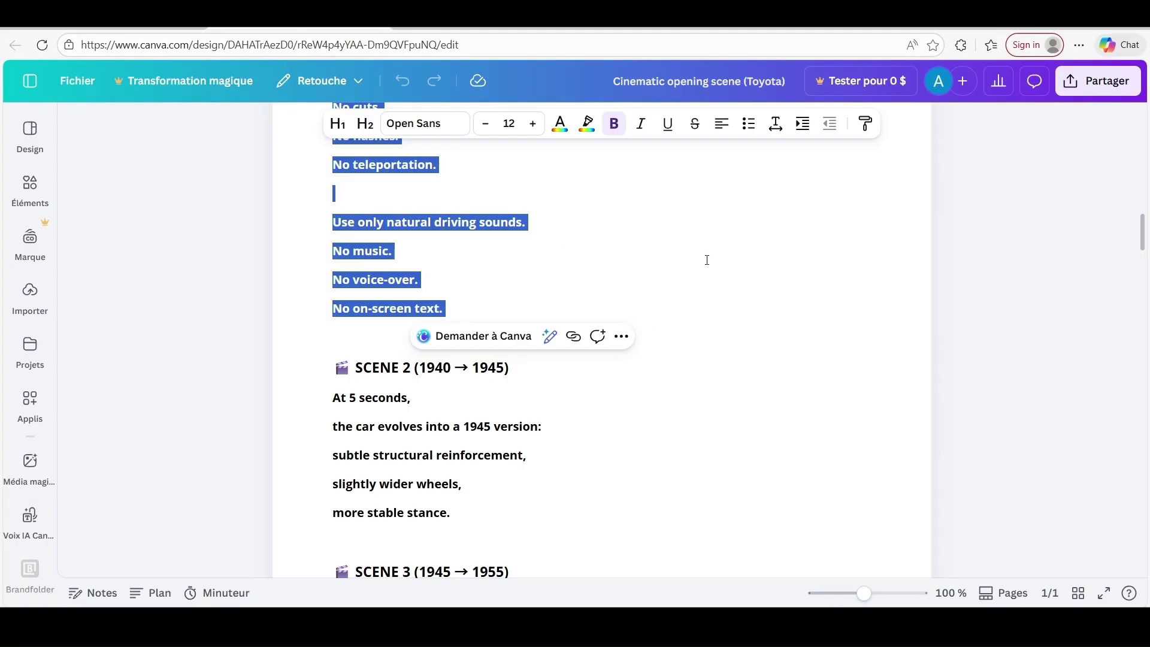
pyautogui.click(707, 260)
pyautogui.scroll(-3, 713, 312)
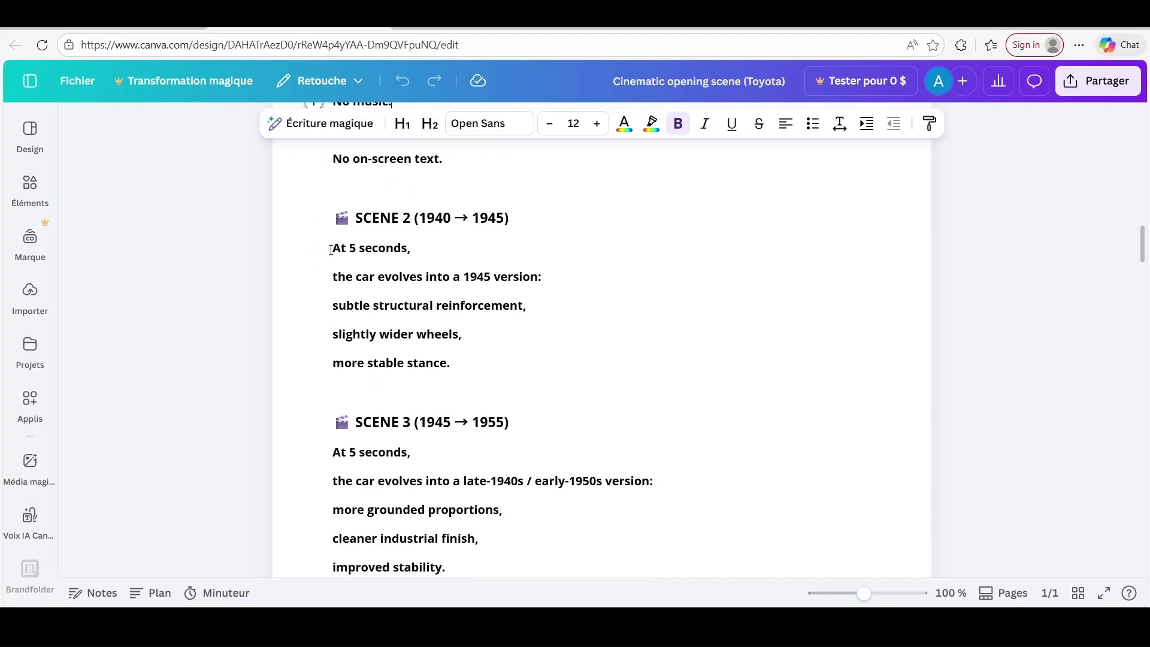
pyautogui.moveTo(331, 249); pyautogui.dragTo(473, 363)
pyautogui.rightClick(383, 306)
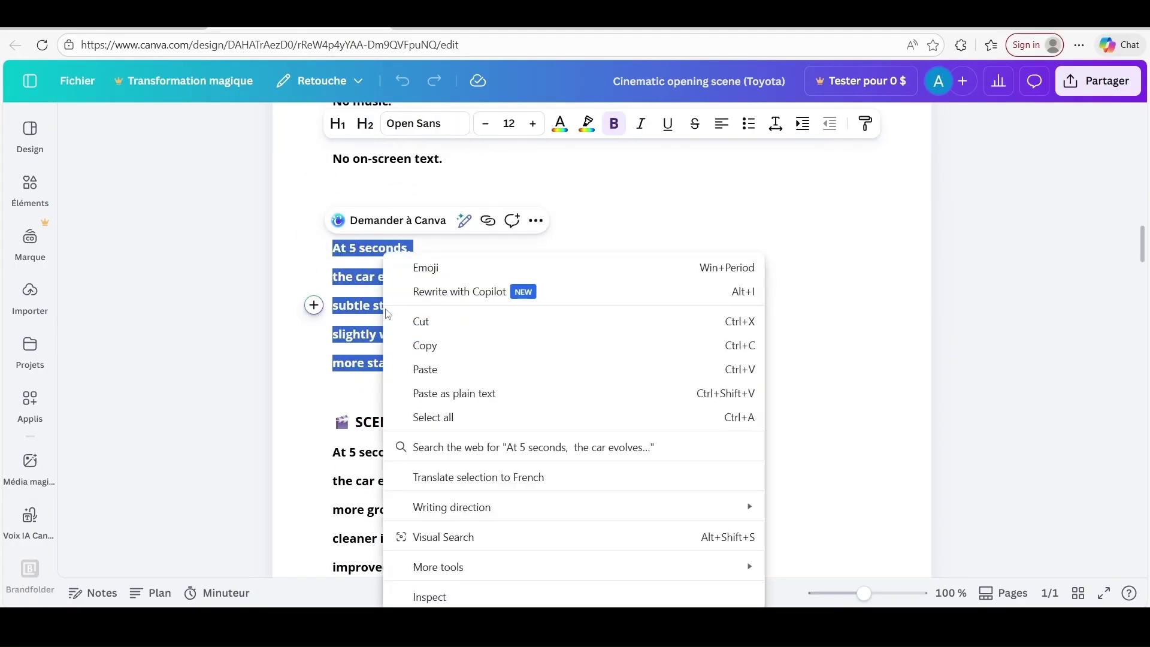
pyautogui.click(453, 344)
# Step: Switch to Grok, append the copied 1945 scene text to the end of the video prompt and generate the video
pyautogui.click(820, 27)
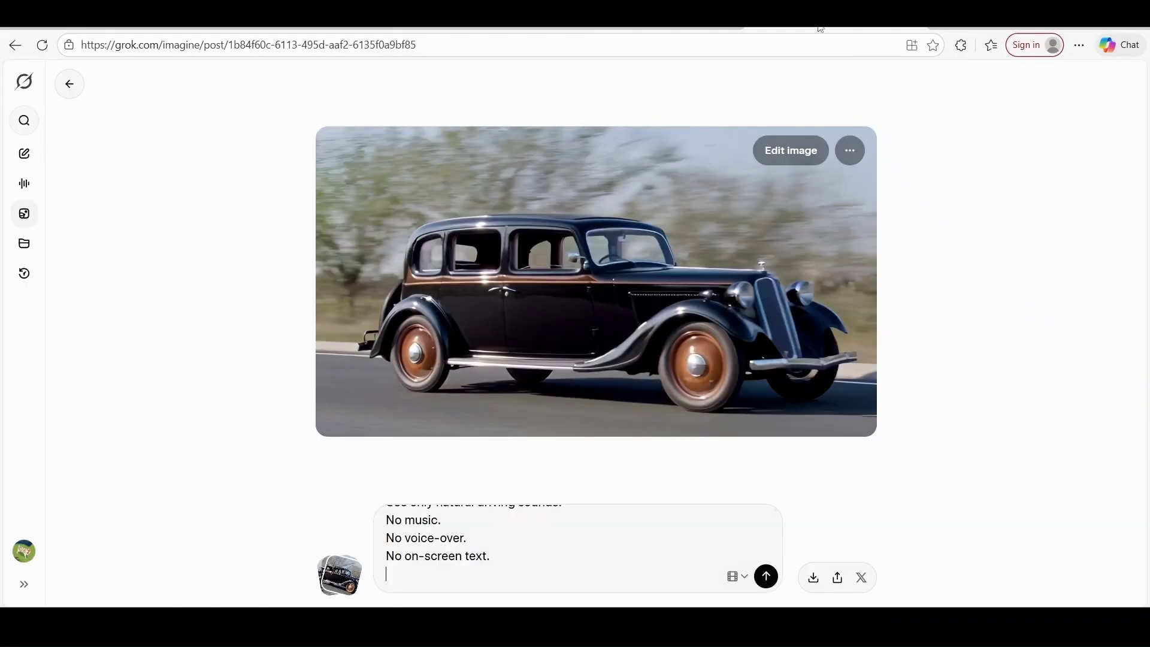
pyautogui.rightClick(398, 579)
pyautogui.click(468, 401)
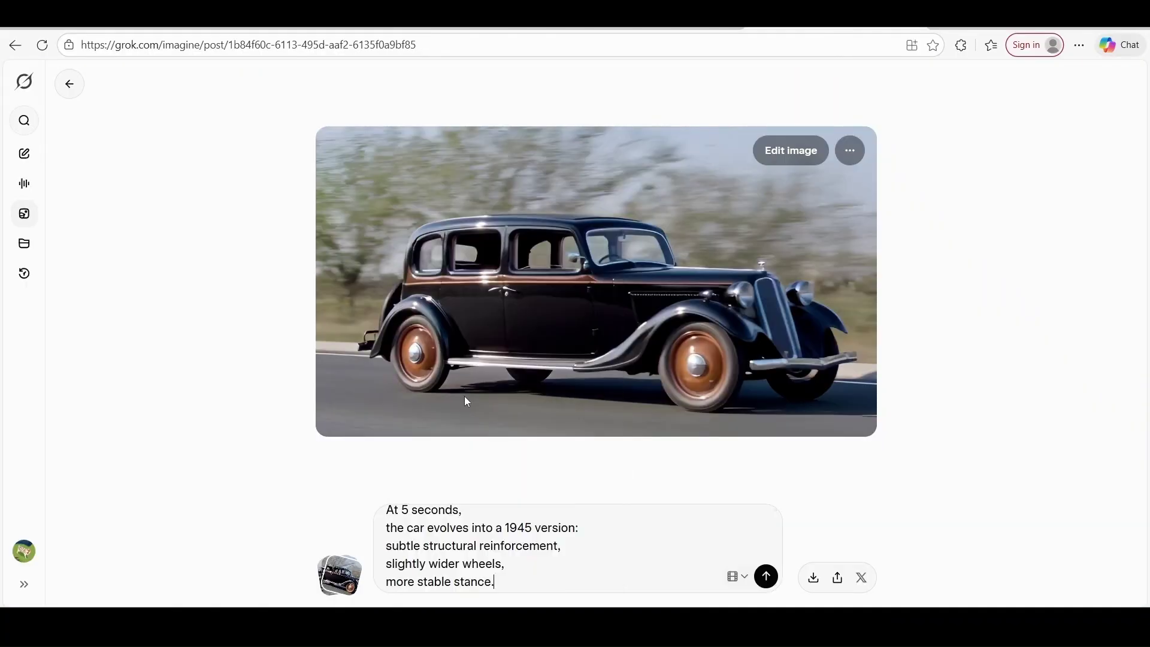
pyautogui.click(768, 579)
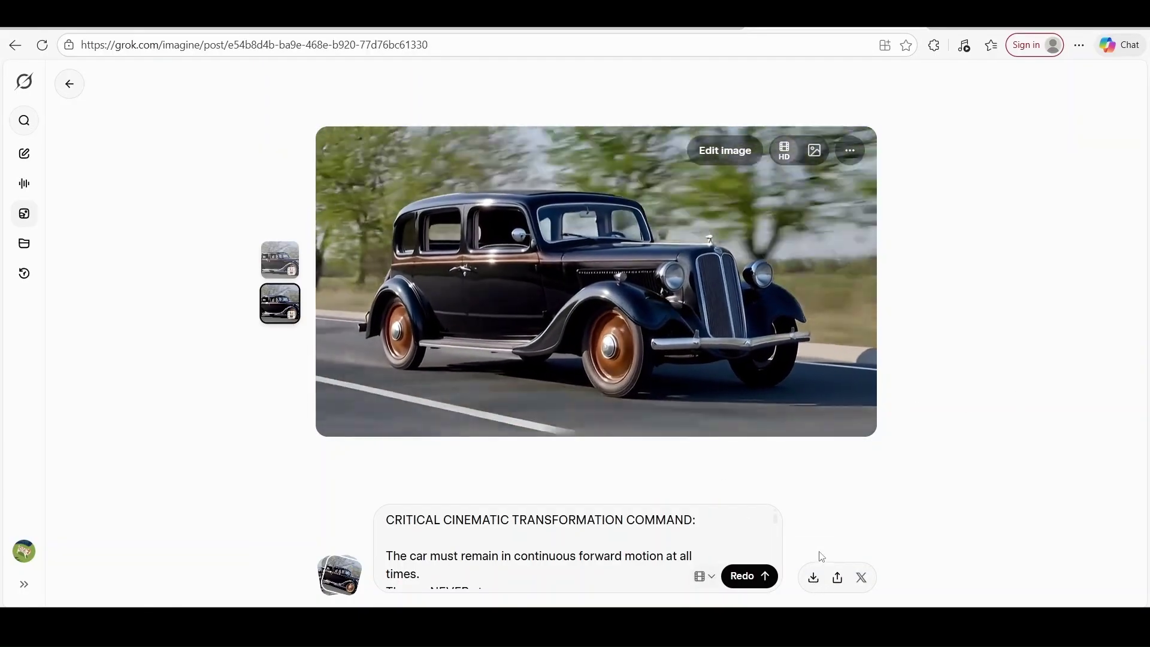
# Step: Download the generated 1945 car video, pause it near its end and save that frame as "image 2"
pyautogui.click(815, 579)
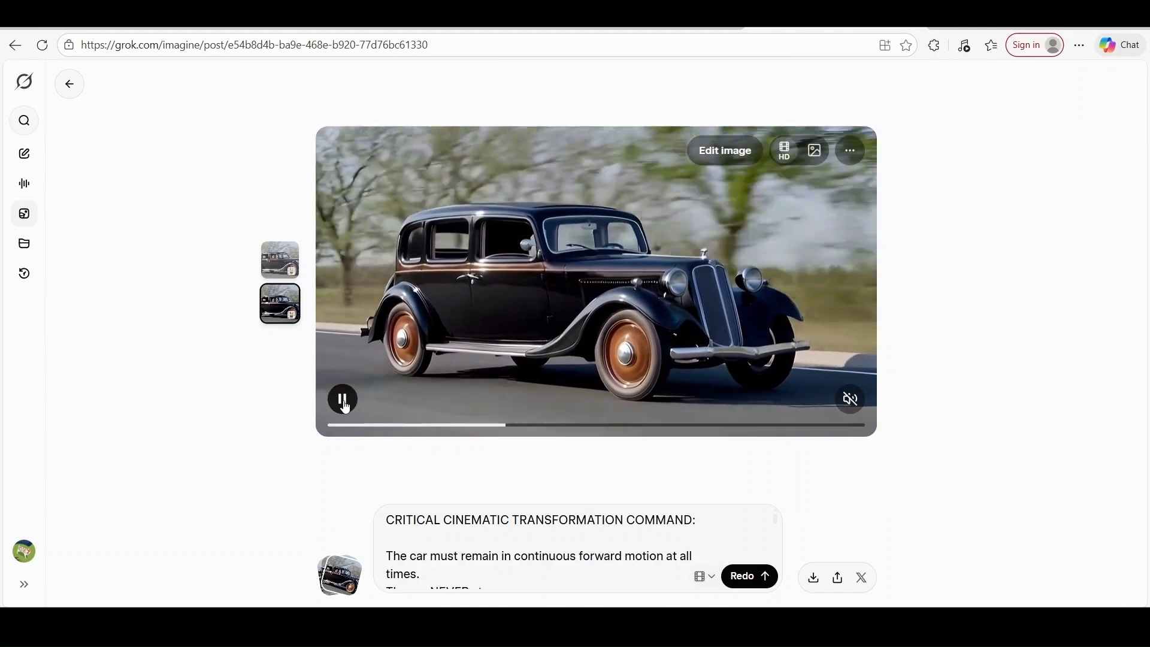
pyautogui.click(344, 406)
pyautogui.click(343, 399)
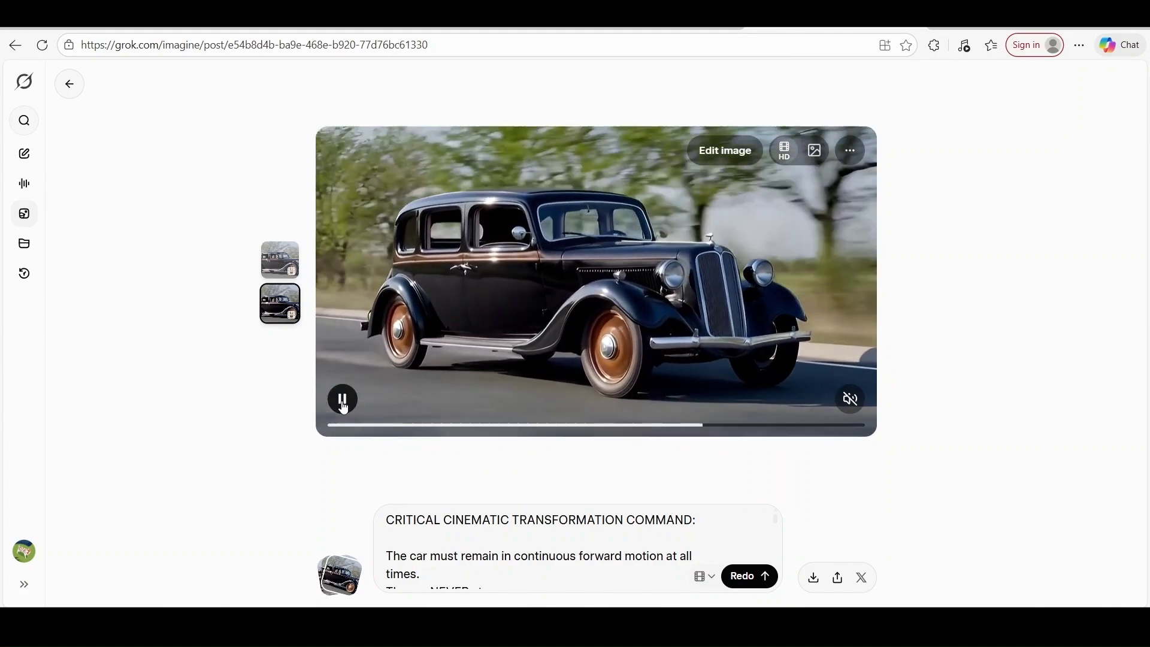
pyautogui.rightClick(634, 220)
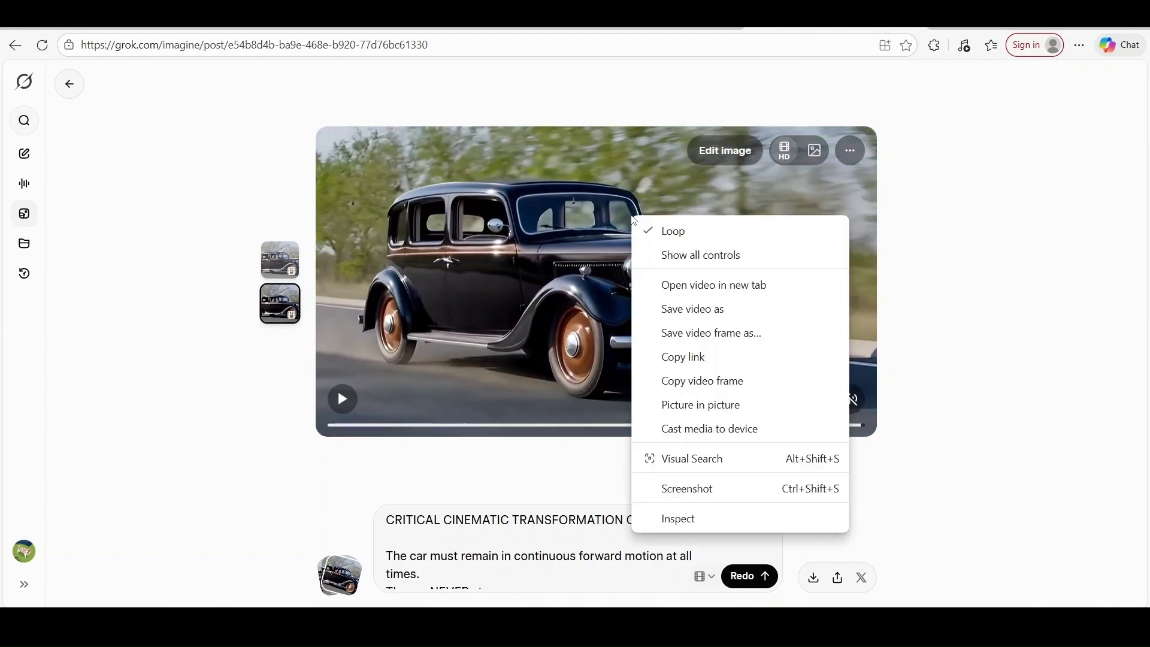
pyautogui.click(739, 332)
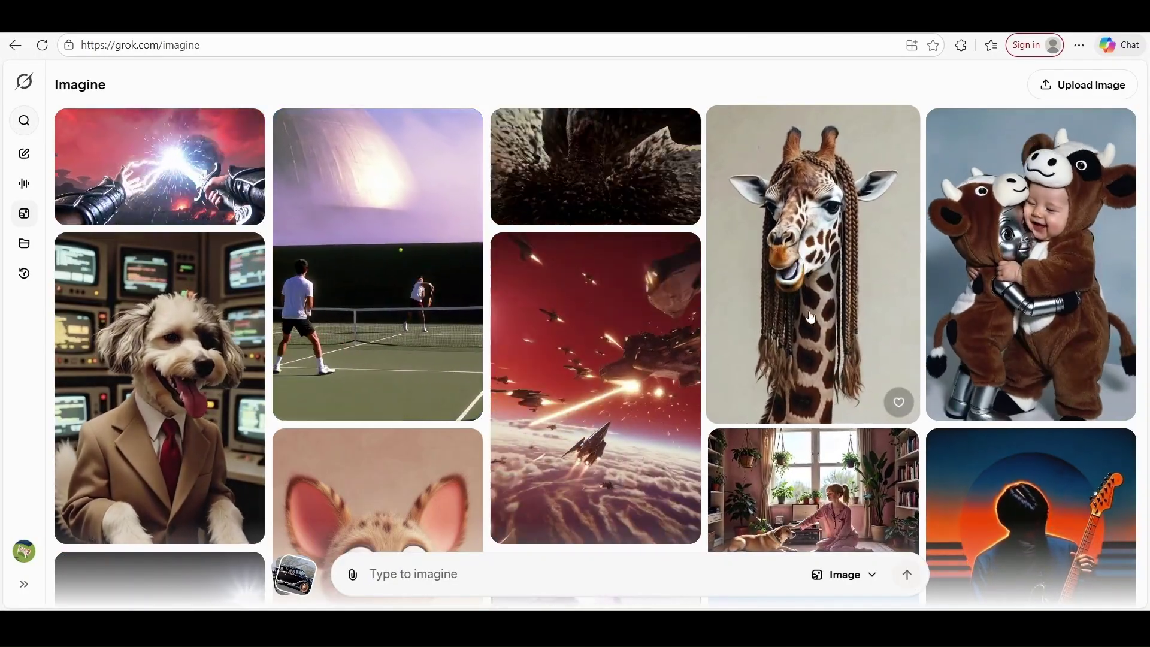
# Step: Upload the file "image 2" from the New Car folder as an attachment to a new Imagine prompt
pyautogui.click(353, 574)
pyautogui.click(424, 423)
pyautogui.click(372, 351)
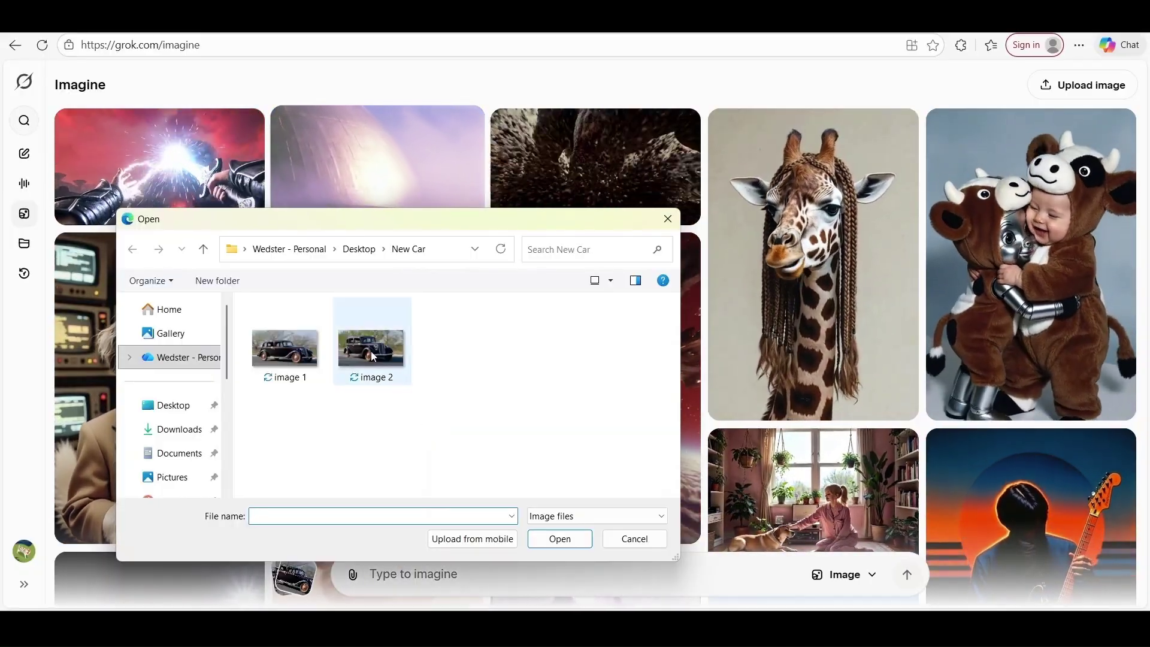
pyautogui.click(559, 538)
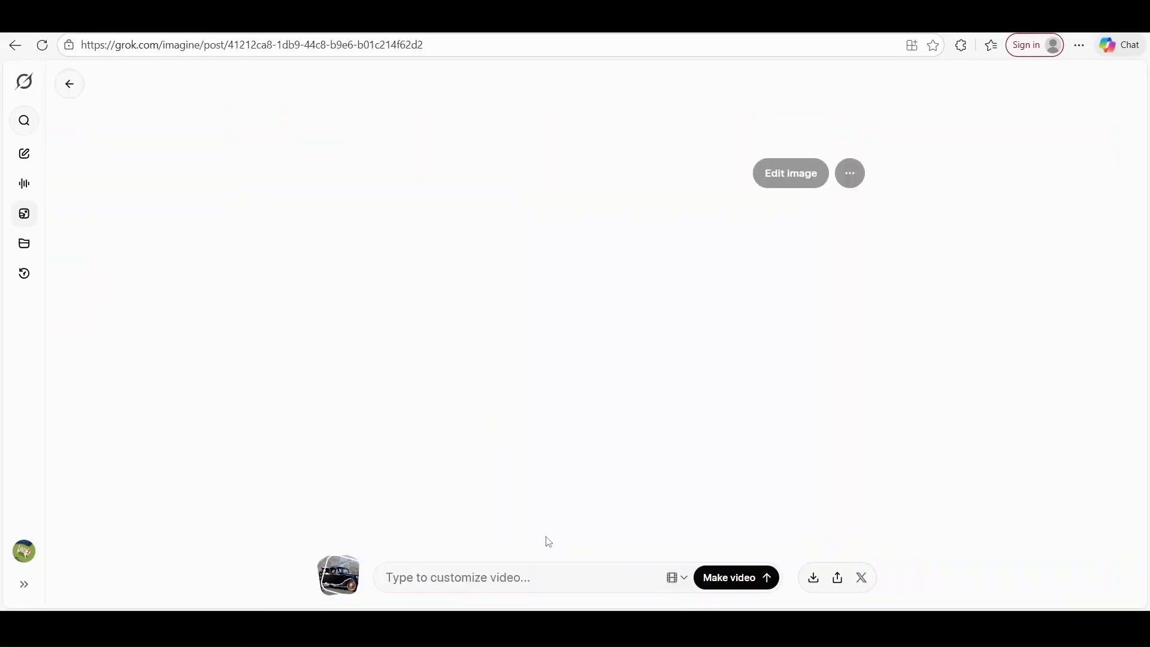
# Step: Switch to the Canva document and copy the BLOC GLOBAL block from its heading through "No on-screen text."
pyautogui.click(285, 33)
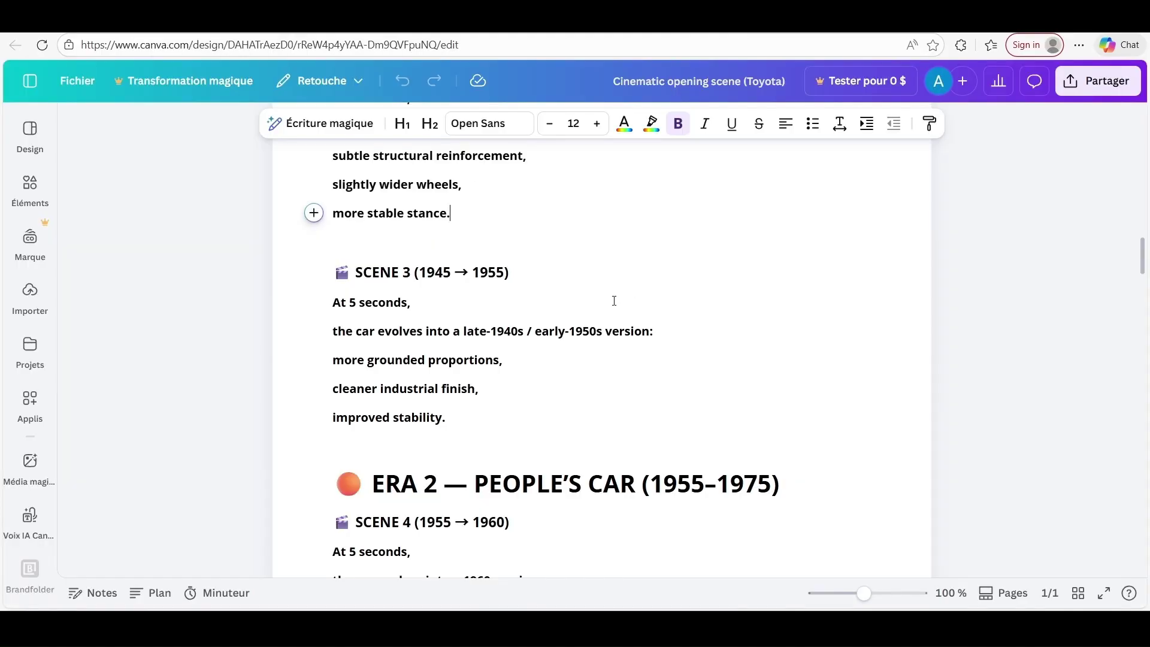
pyautogui.scroll(15, 614, 300)
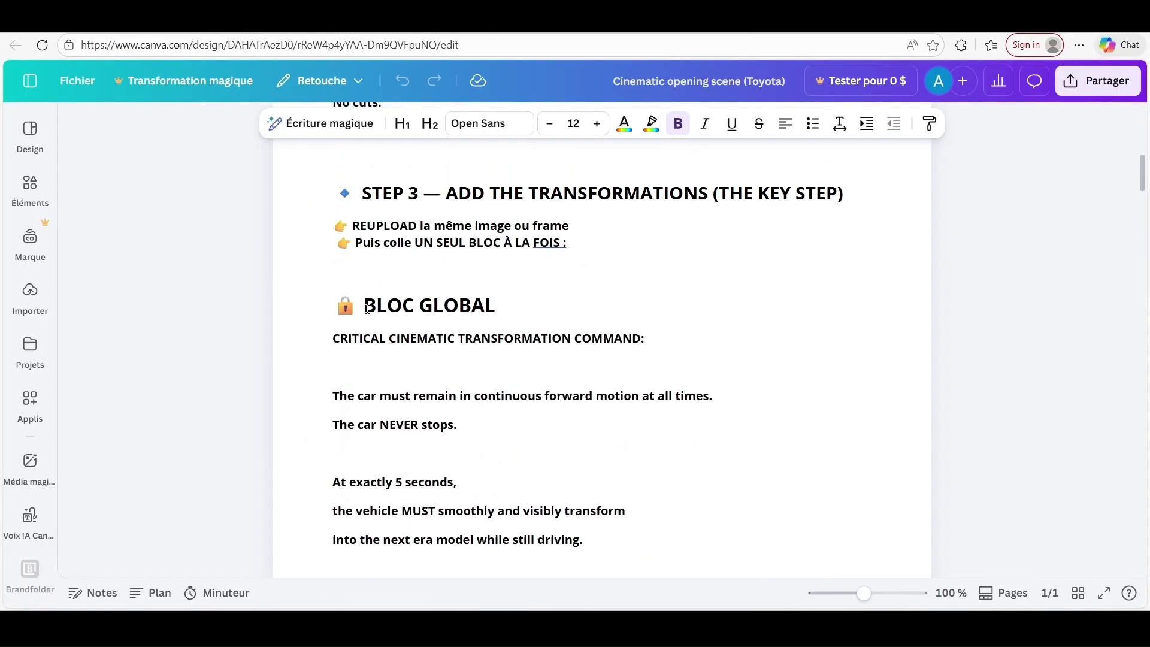
pyautogui.moveTo(367, 309); pyautogui.dragTo(570, 413)
pyautogui.scroll(-7, 570, 414)
pyautogui.scroll(-3, 570, 414)
pyautogui.rightClick(360, 249)
pyautogui.click(421, 351)
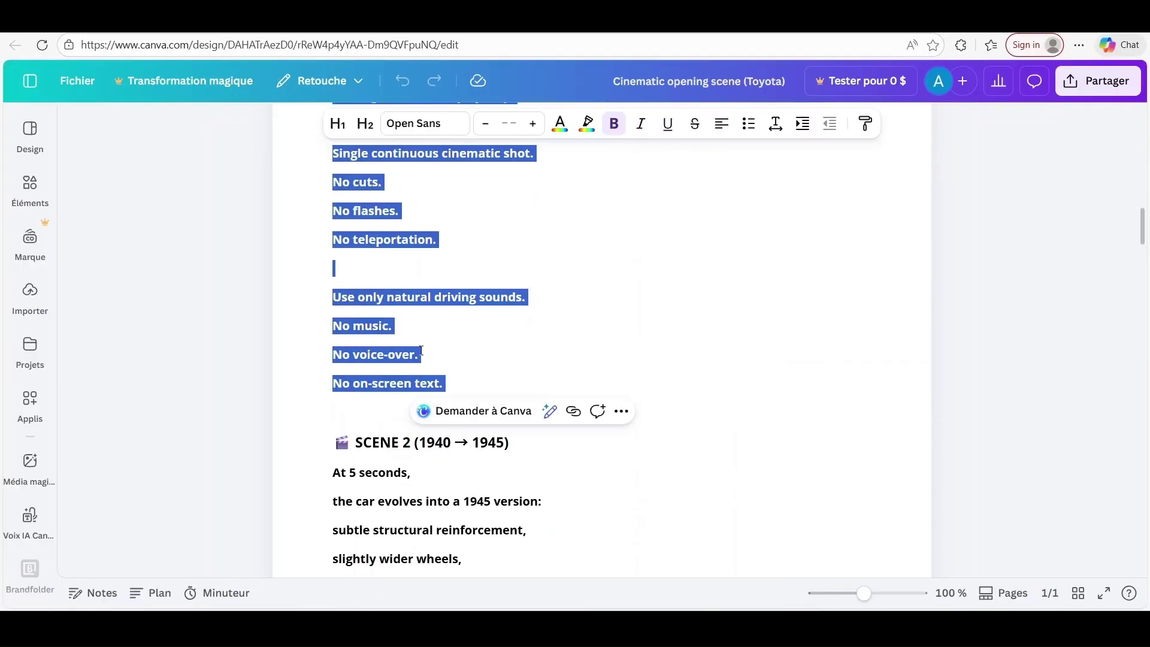
# Step: Switch to Grok and paste the copied BLOC GLOBAL text as the video prompt for image 2
pyautogui.hotkey('ctrl', 'Tab')
pyautogui.rightClick(428, 593)
pyautogui.click(491, 394)
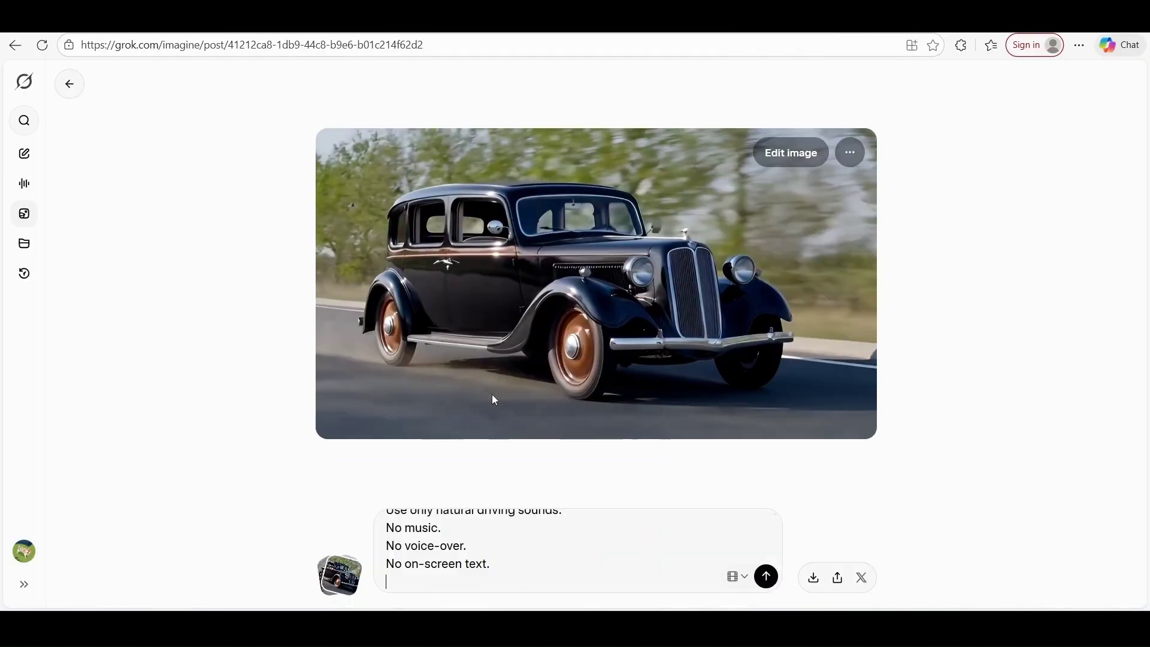
# Step: Copy the SCENE 3 (1945 → 1955) text from Canva, append it to the image 2 prompt in Grok and generate the video
pyautogui.hotkey('ctrl', 'Tab')
pyautogui.scroll(-6, 506, 308)
pyautogui.click(507, 274)
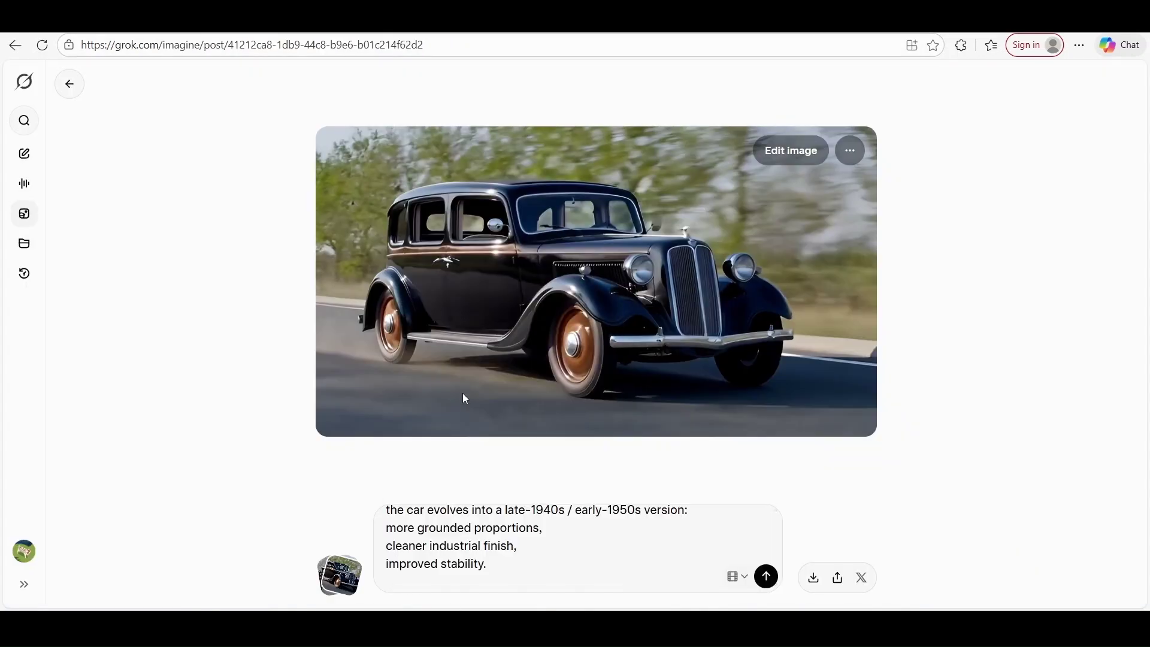
pyautogui.click(770, 580)
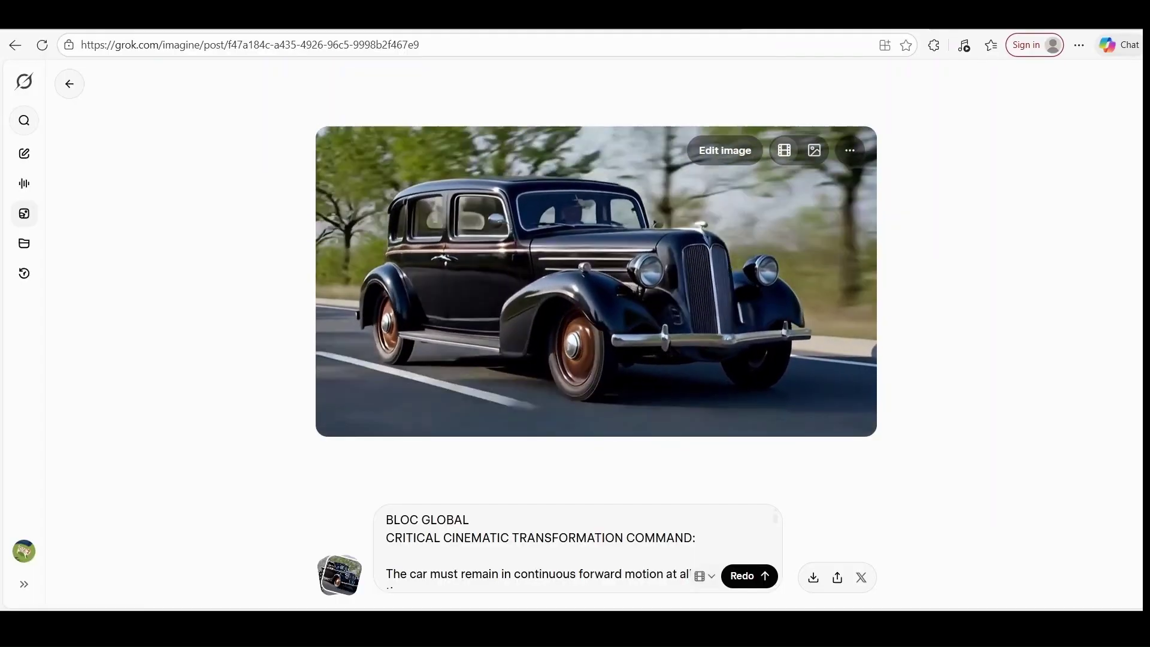
# Step: Upscale the generated late-1940s / early-1950s car video and download it
pyautogui.click(850, 150)
pyautogui.click(809, 295)
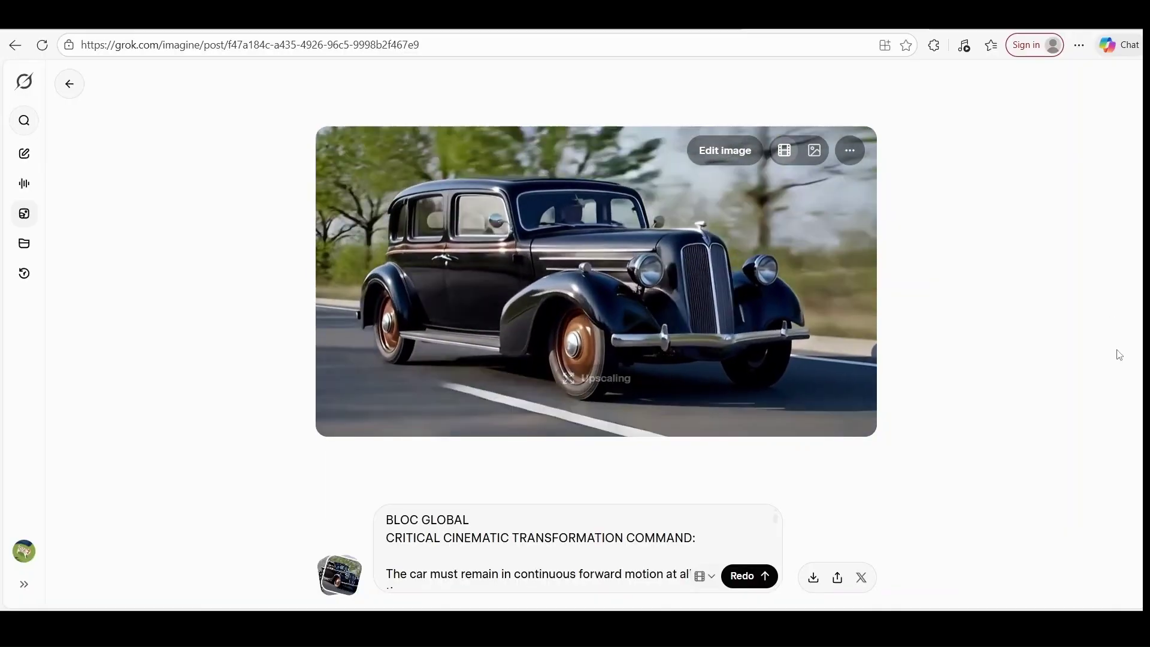
pyautogui.click(813, 577)
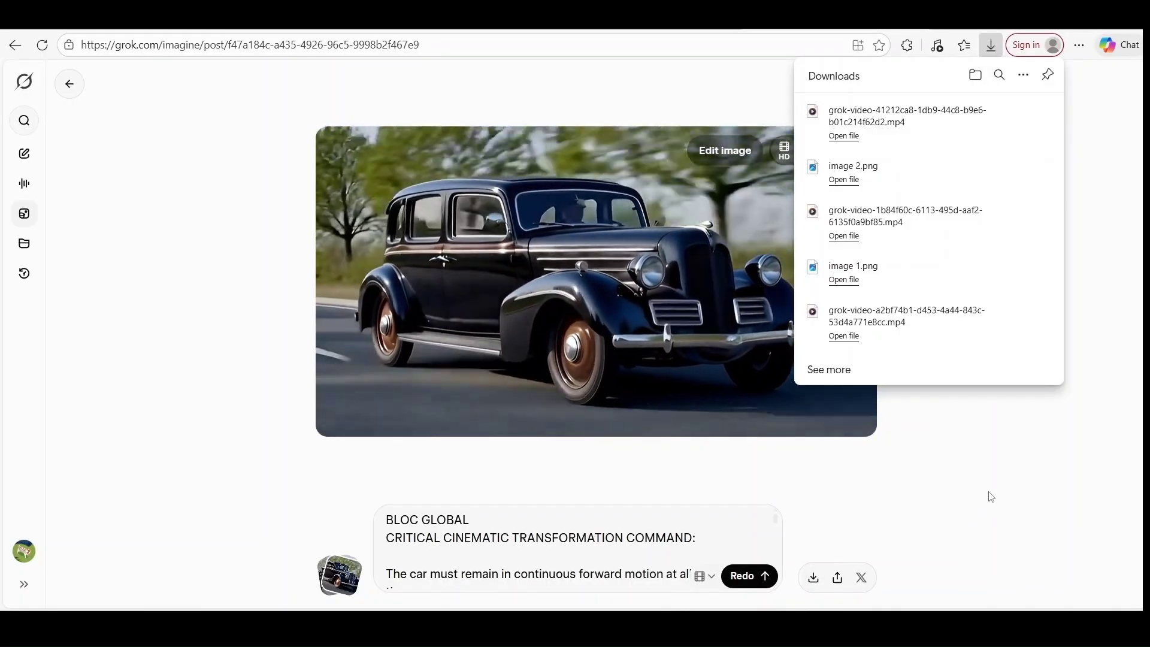
# Step: Move the upscaled video close to its end and save that video frame as "image 3"
pyautogui.moveTo(749, 429); pyautogui.dragTo(859, 441)
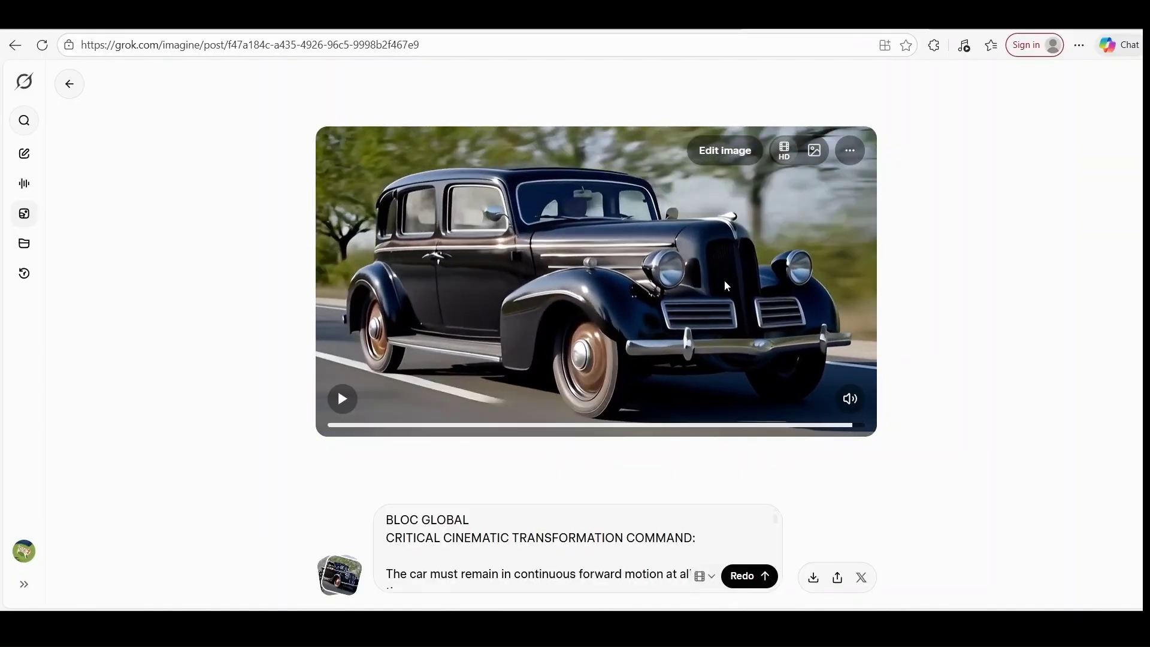
pyautogui.rightClick(609, 183)
pyautogui.click(703, 299)
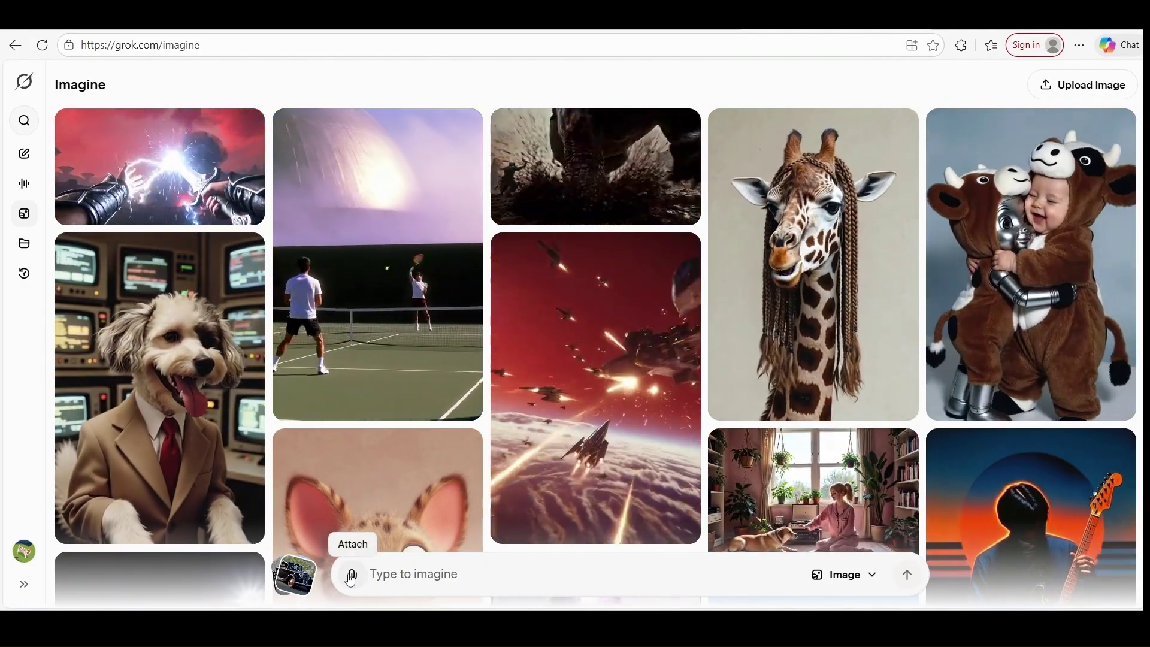
# Step: Upload the file "image 3" as an attachment to a new Imagine prompt
pyautogui.click(352, 577)
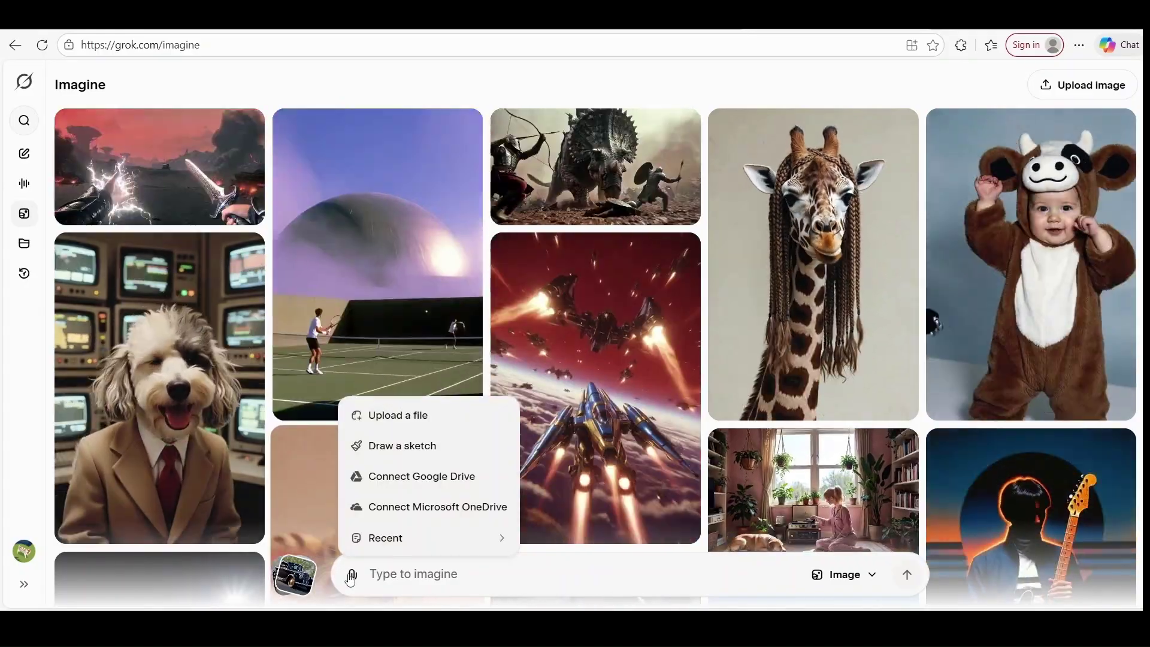
pyautogui.click(429, 415)
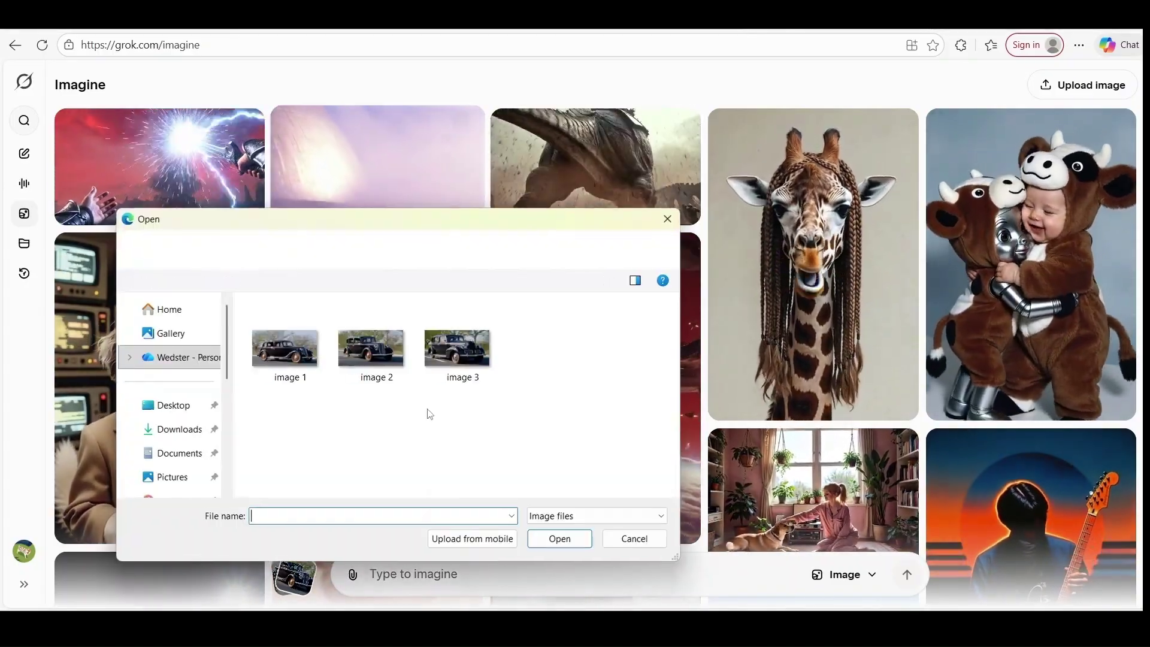
pyautogui.click(458, 351)
pyautogui.click(559, 539)
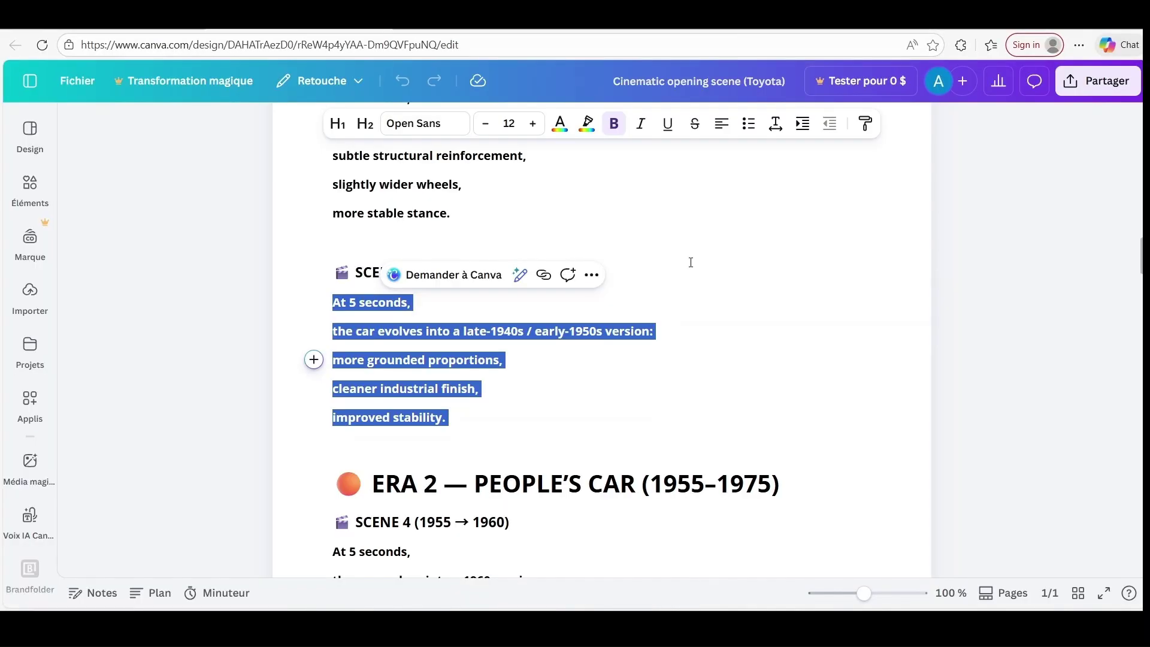
# Step: Copy the BLOC GLOBAL block through "No on-screen text." from the Canva document and paste it into Grok as image 3's video prompt
pyautogui.click(639, 243)
pyautogui.scroll(-15, 638, 264)
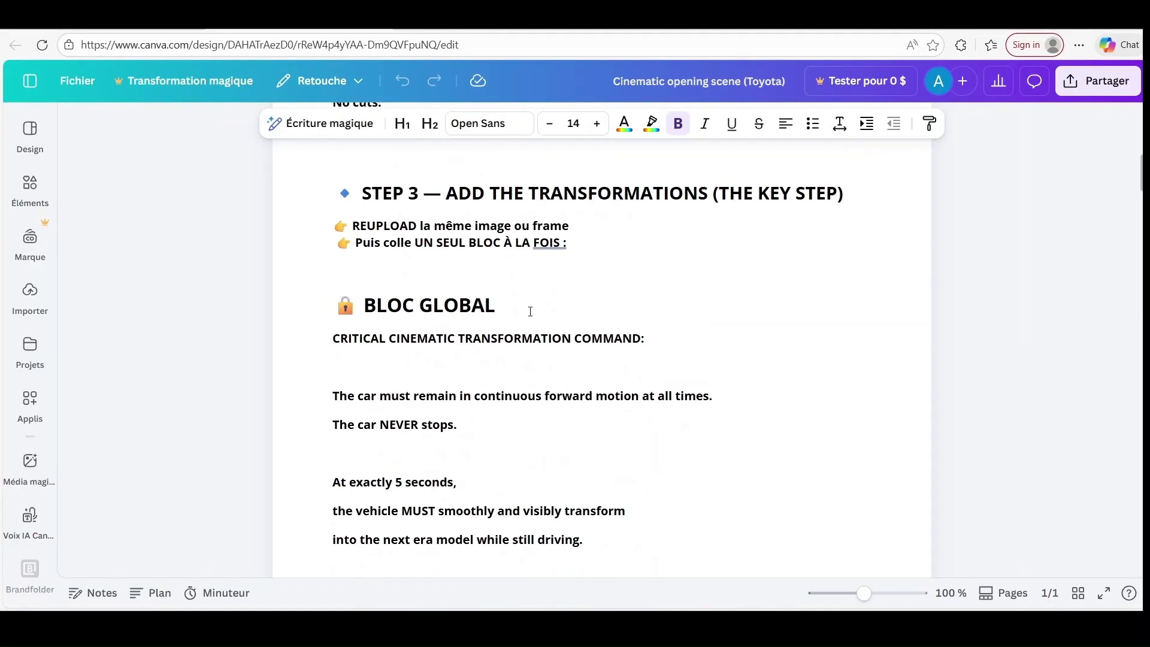
pyautogui.moveTo(365, 298); pyautogui.dragTo(467, 364)
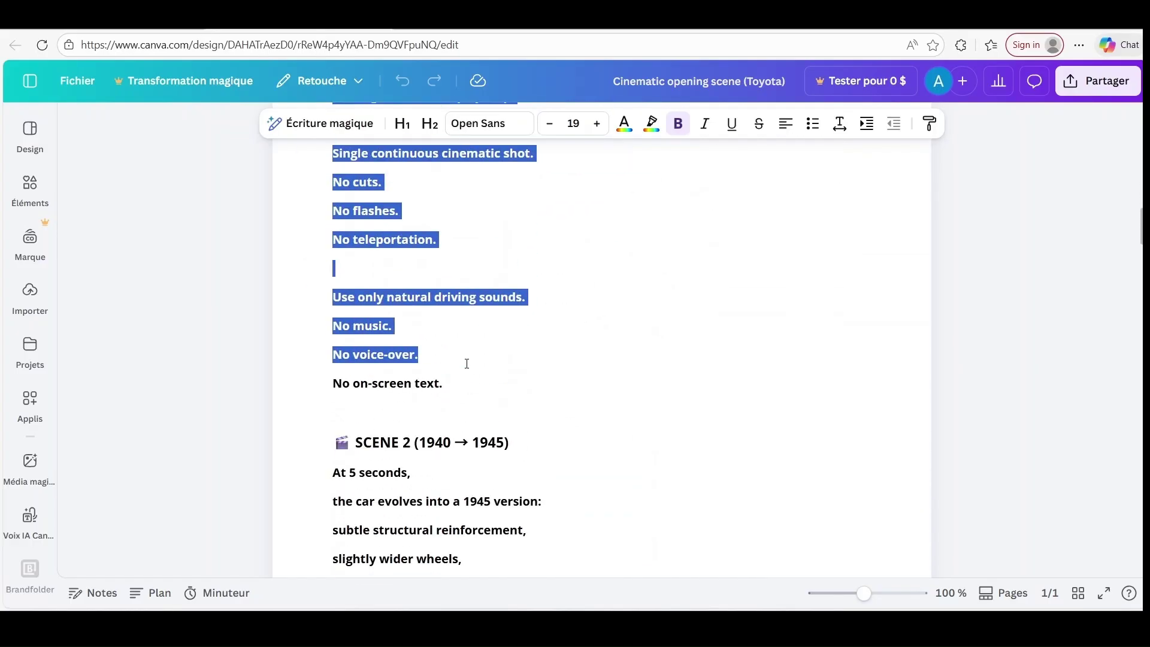
pyautogui.rightClick(373, 215)
pyautogui.click(423, 304)
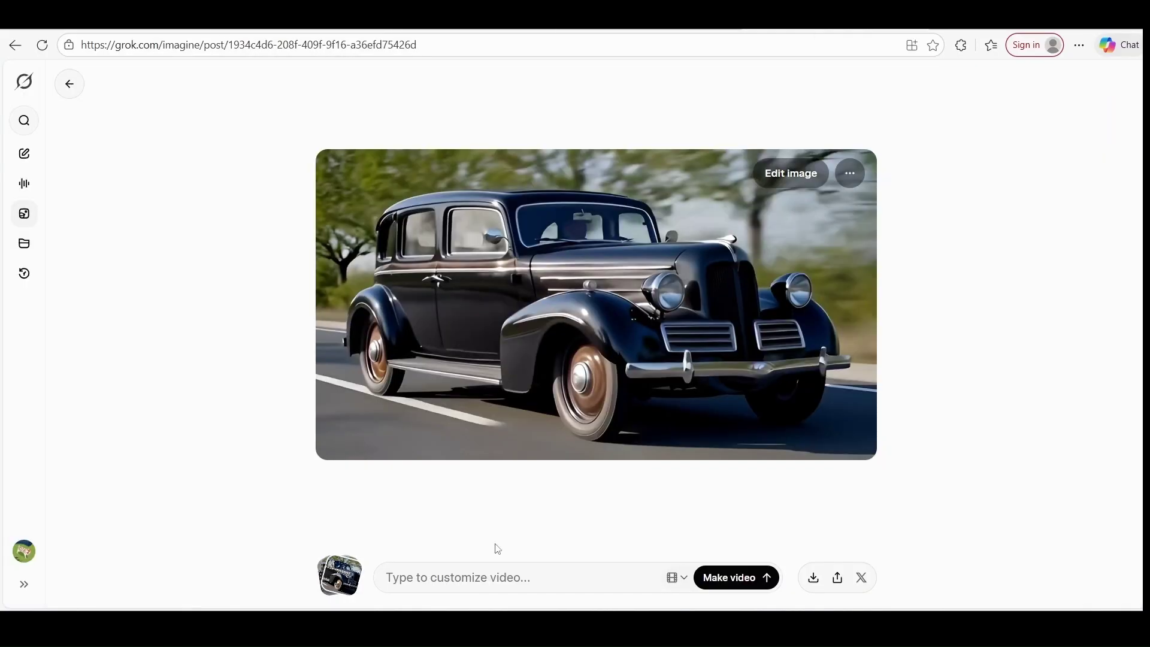
pyautogui.rightClick(496, 546)
pyautogui.click(505, 395)
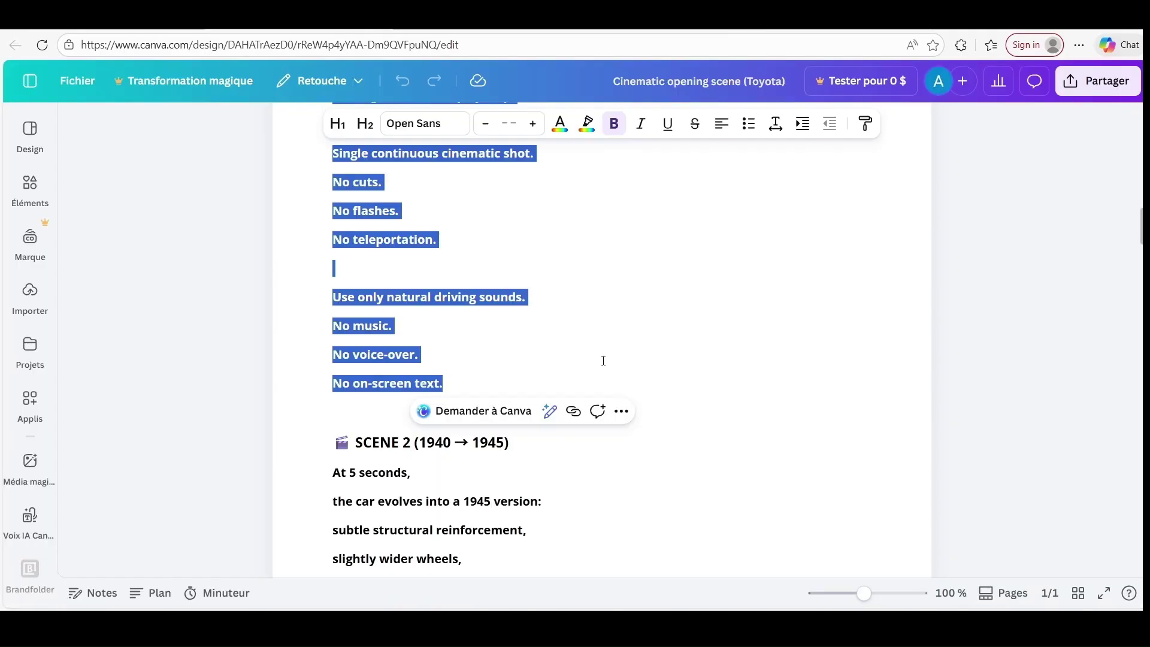
# Step: Copy ERA 2's 1960 version scene text from the Canva document, append it to Grok's video prompt and generate the video
pyautogui.scroll(-10, 606, 360)
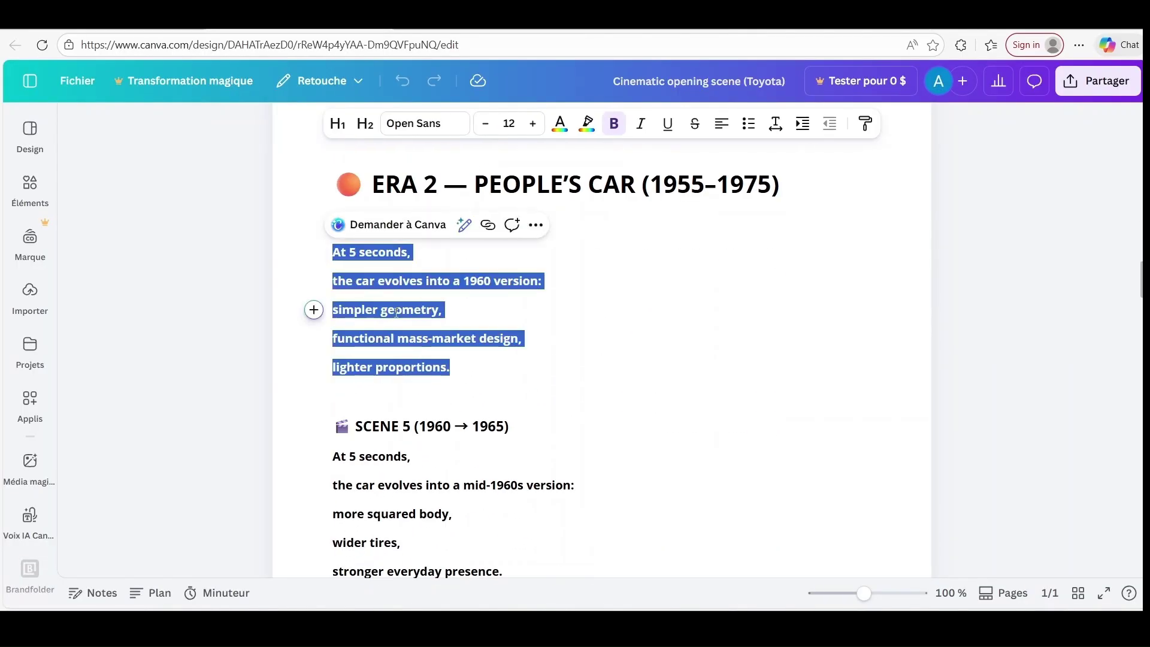
pyautogui.click(453, 354)
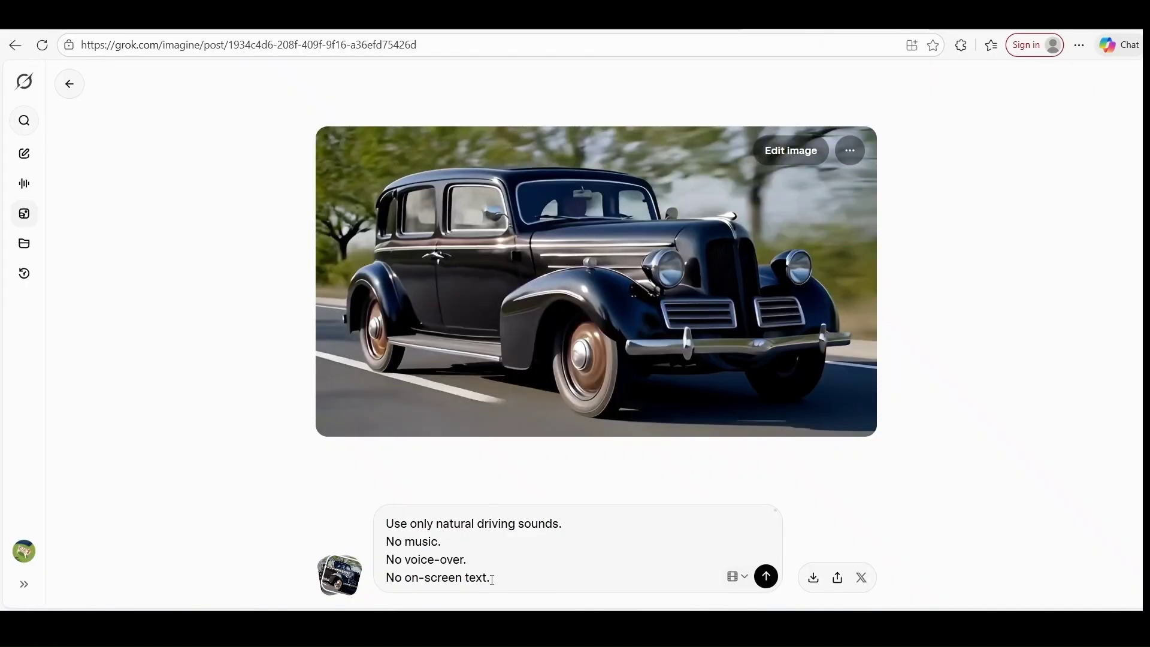
pyautogui.rightClick(513, 571)
pyautogui.click(548, 394)
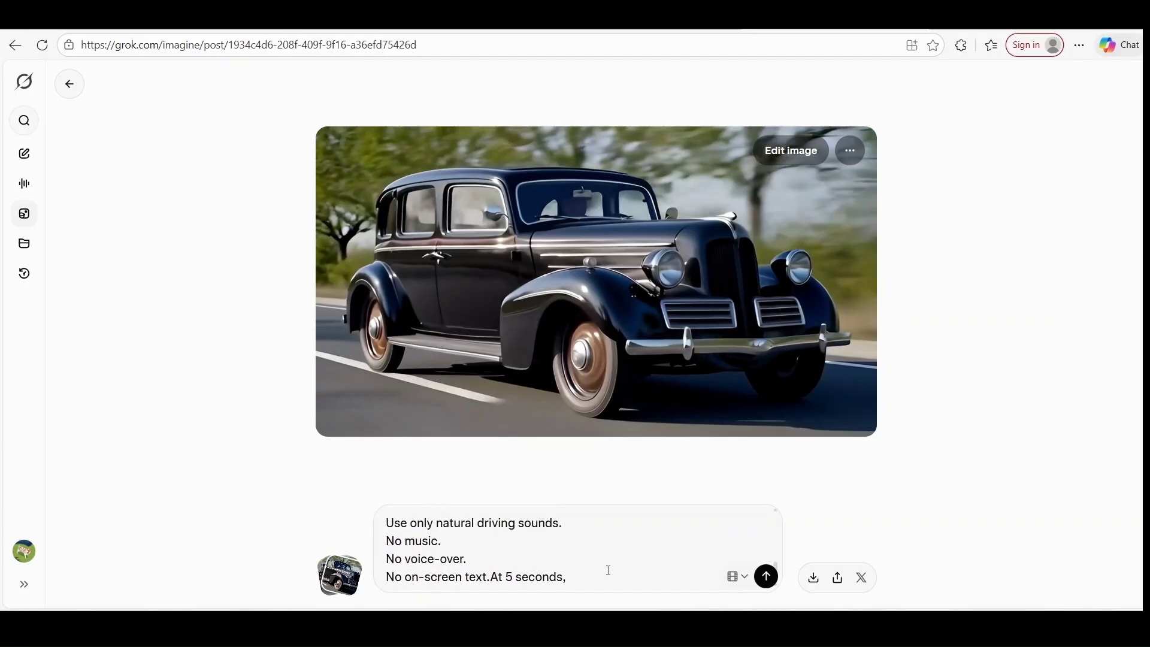
pyautogui.press('Return')
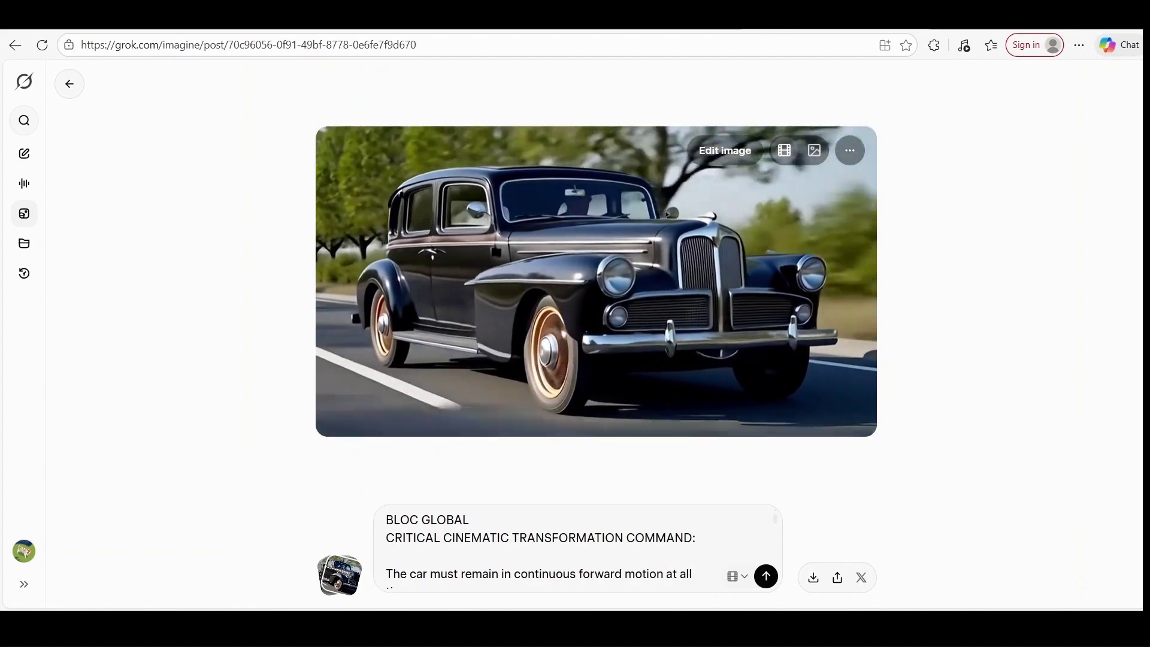
# Step: Pause the generated 1960 version video close to its end and save that video frame as "image 4"
pyautogui.moveTo(343, 402)
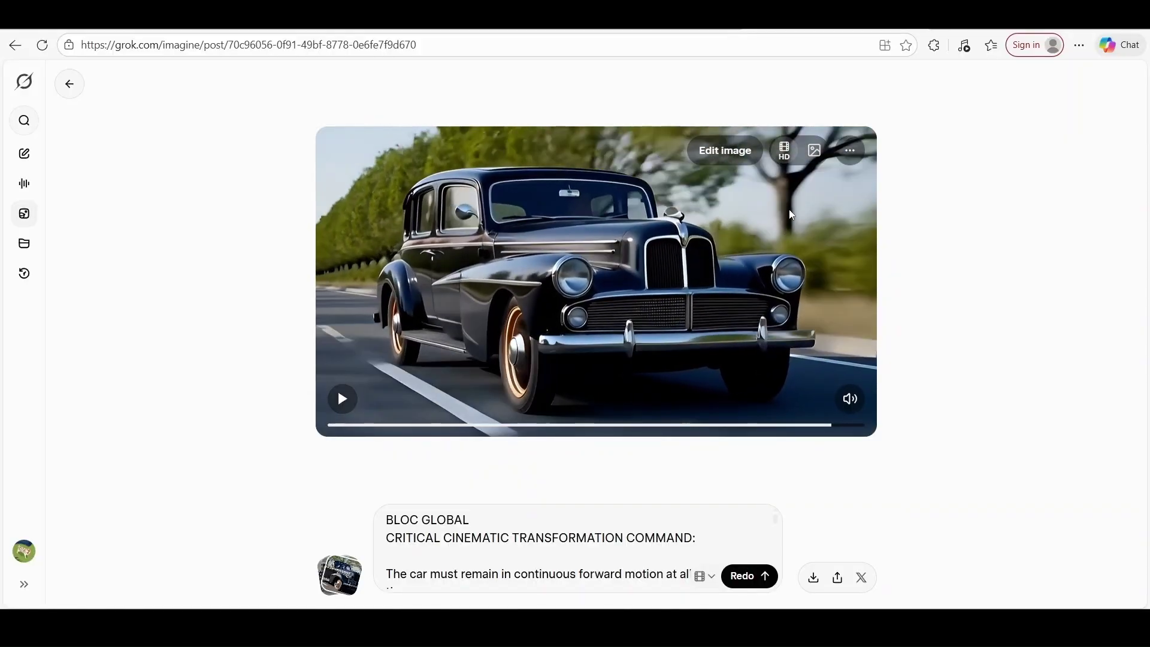
pyautogui.rightClick(595, 196)
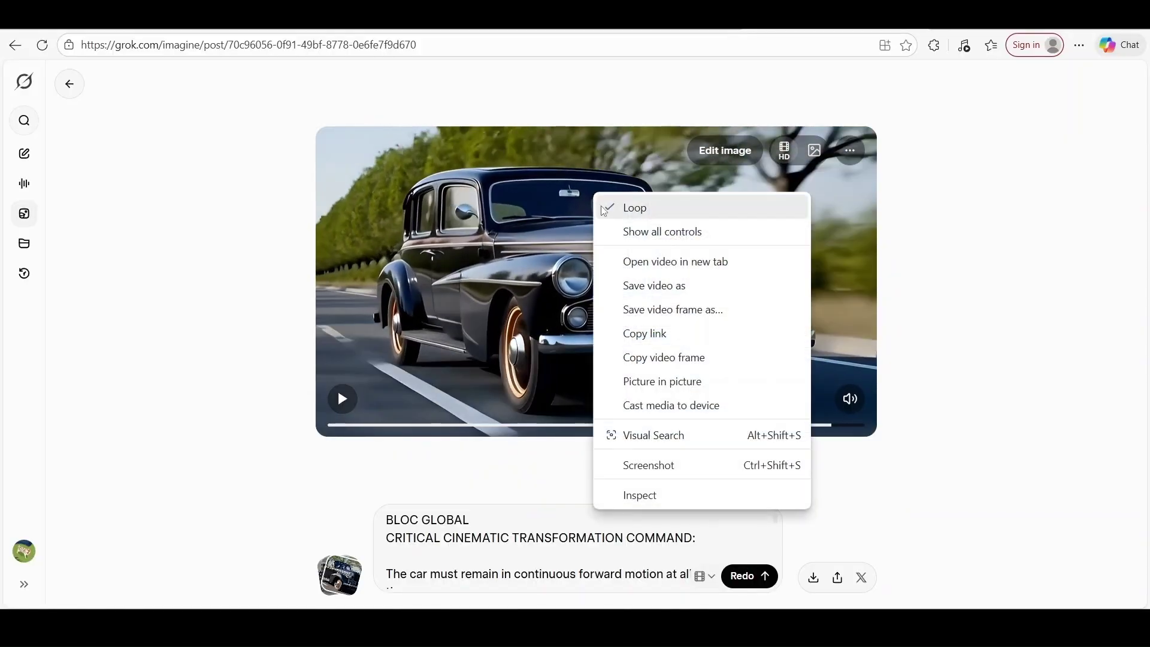
pyautogui.click(719, 310)
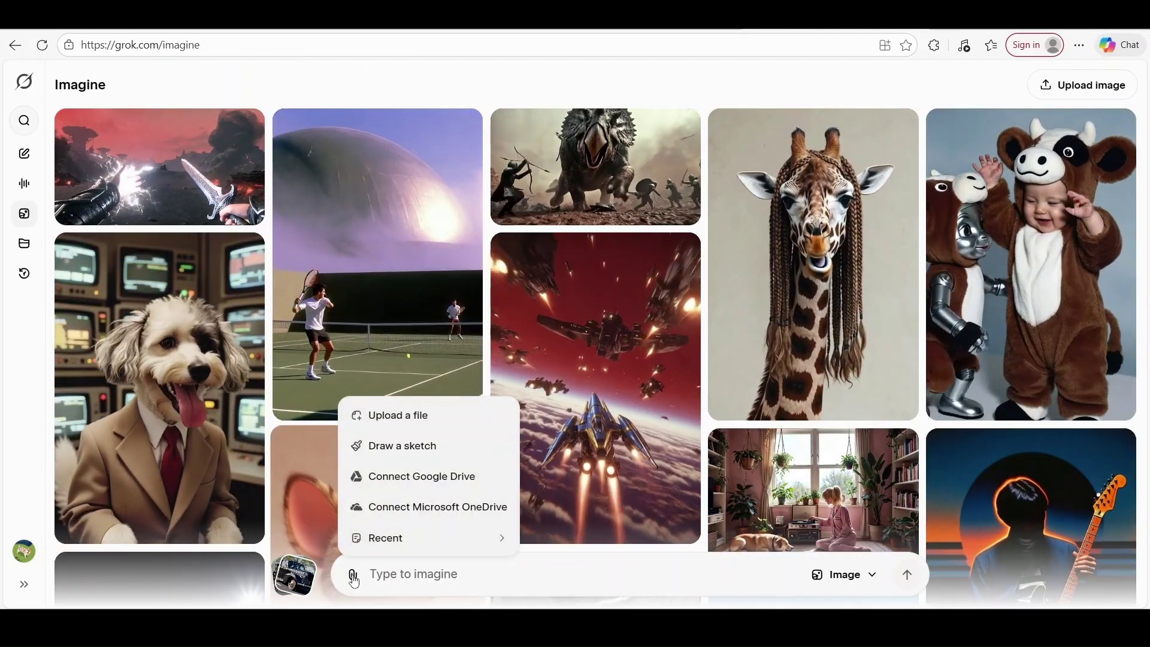
# Step: Upload the file "image 4" from the New Car folder as an attachment to a new Imagine prompt
pyautogui.click(419, 415)
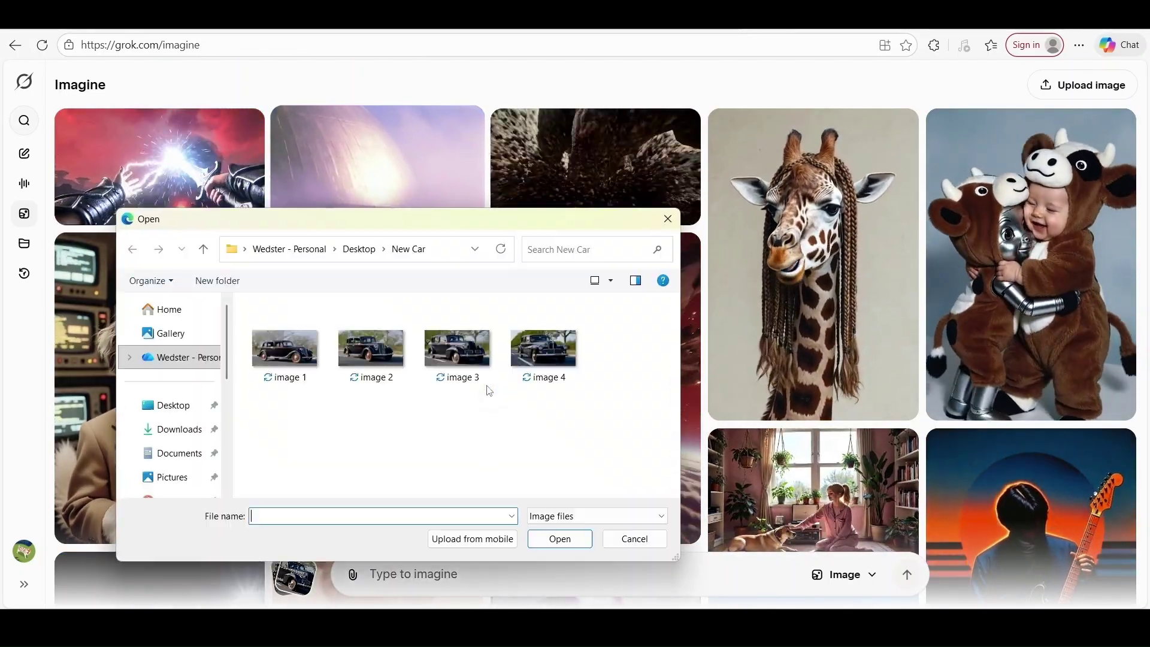
pyautogui.click(544, 349)
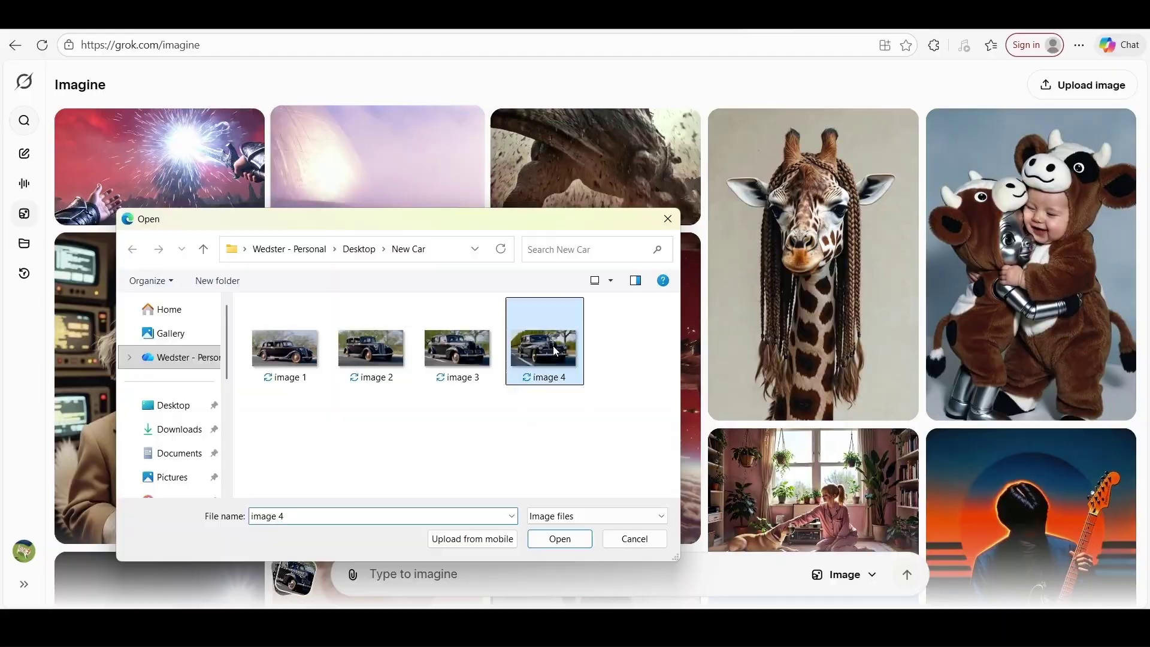
pyautogui.click(559, 539)
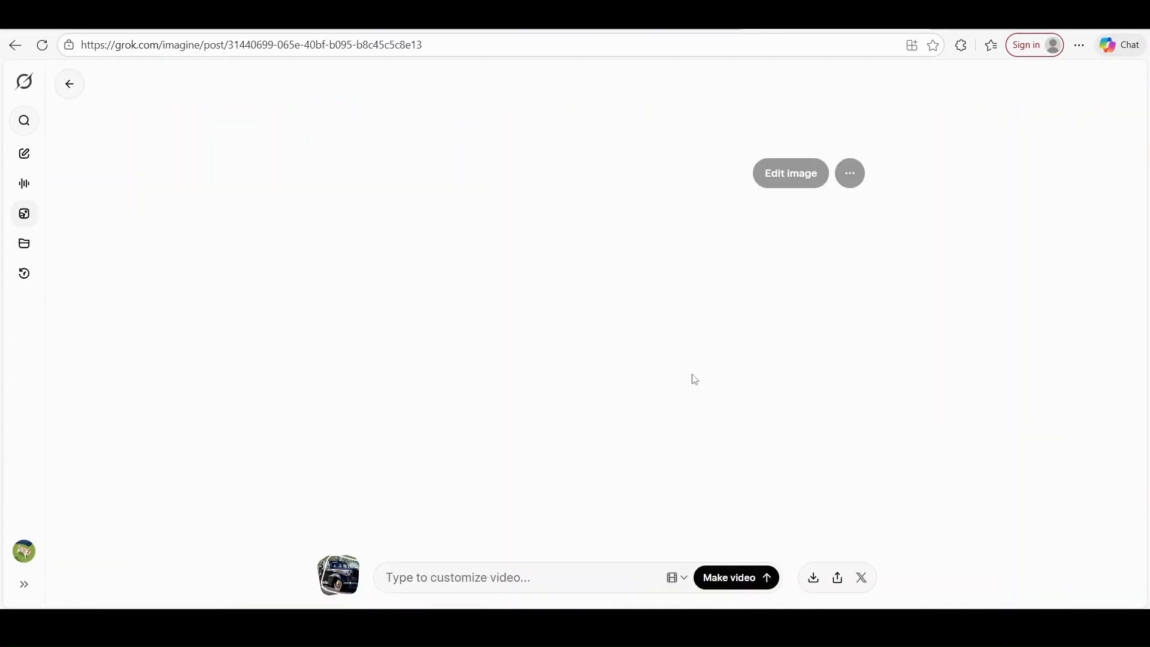
# Step: Copy the BLOC GLOBAL block through "No on-screen text." from the Canva document and paste it into Grok as image 4's video prompt
pyautogui.hotkey('ctrl', 'Tab')
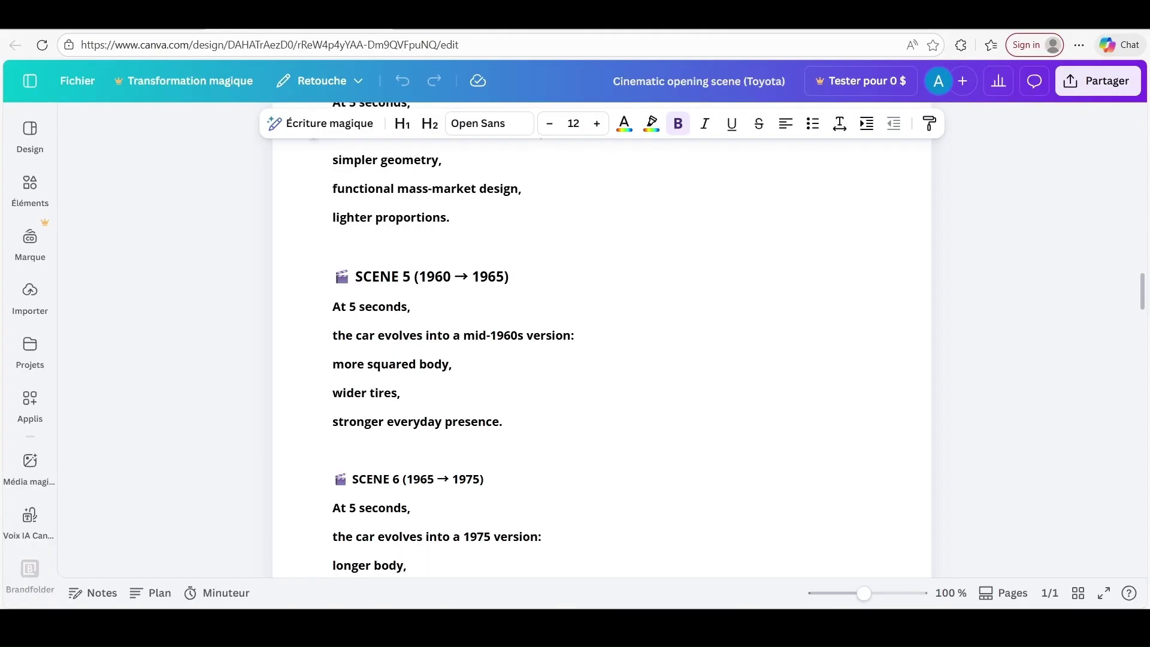
pyautogui.scroll(10, 359, 295)
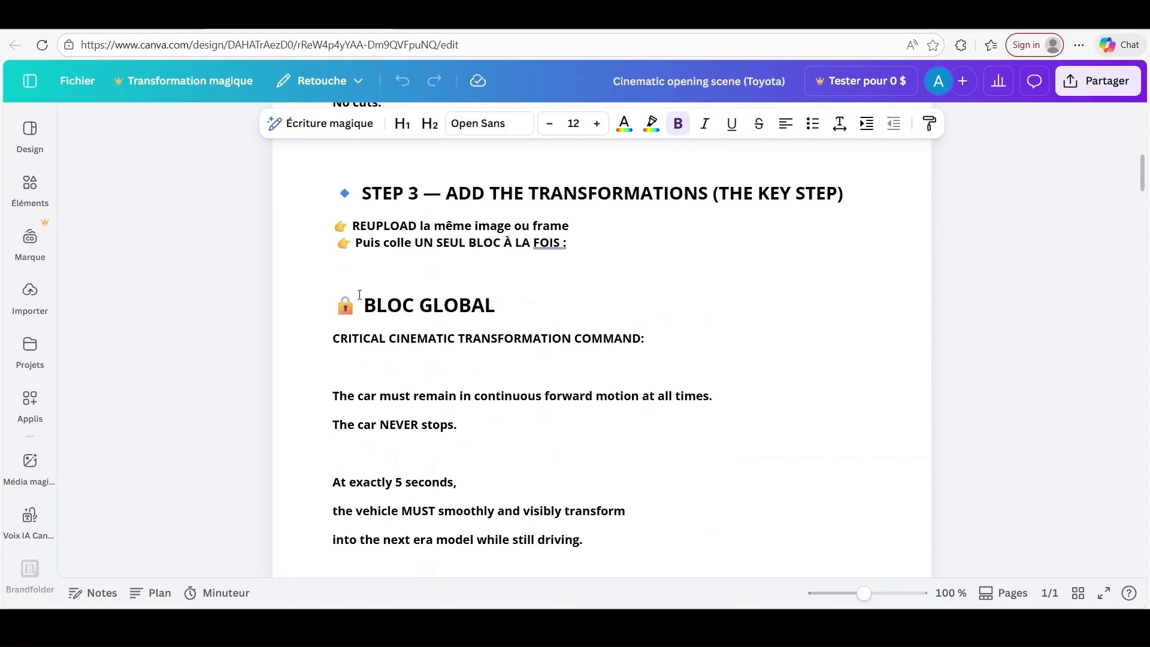
pyautogui.scroll(-11, 457, 392)
pyautogui.moveTo(456, 396); pyautogui.dragTo(460, 392)
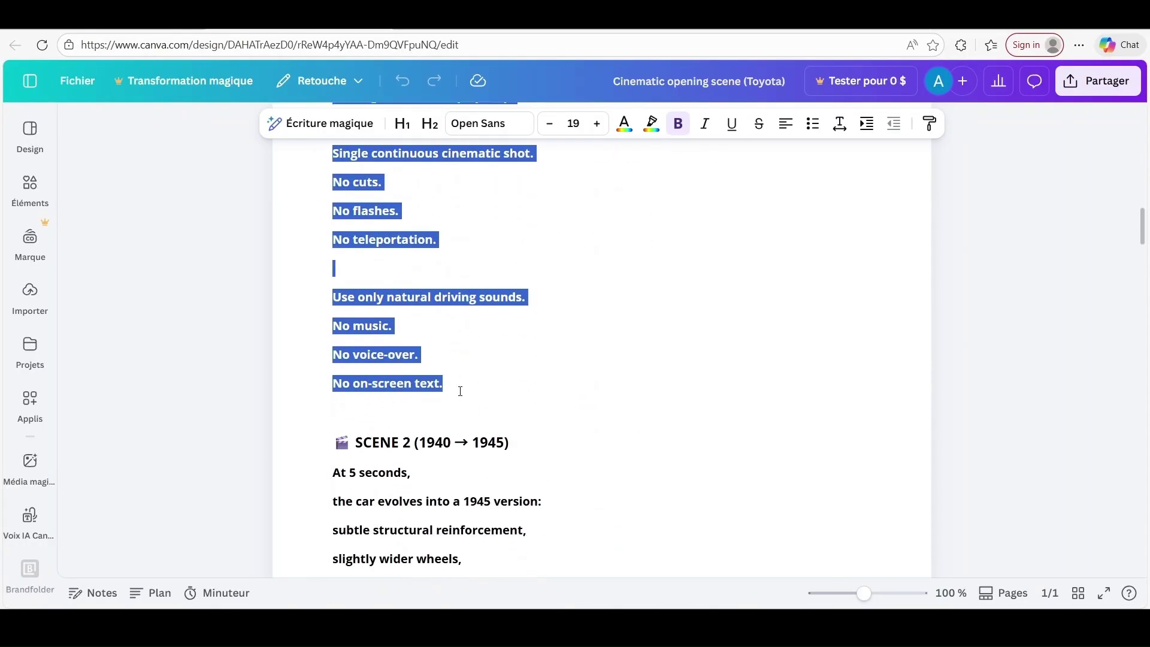
pyautogui.rightClick(358, 300)
pyautogui.click(421, 353)
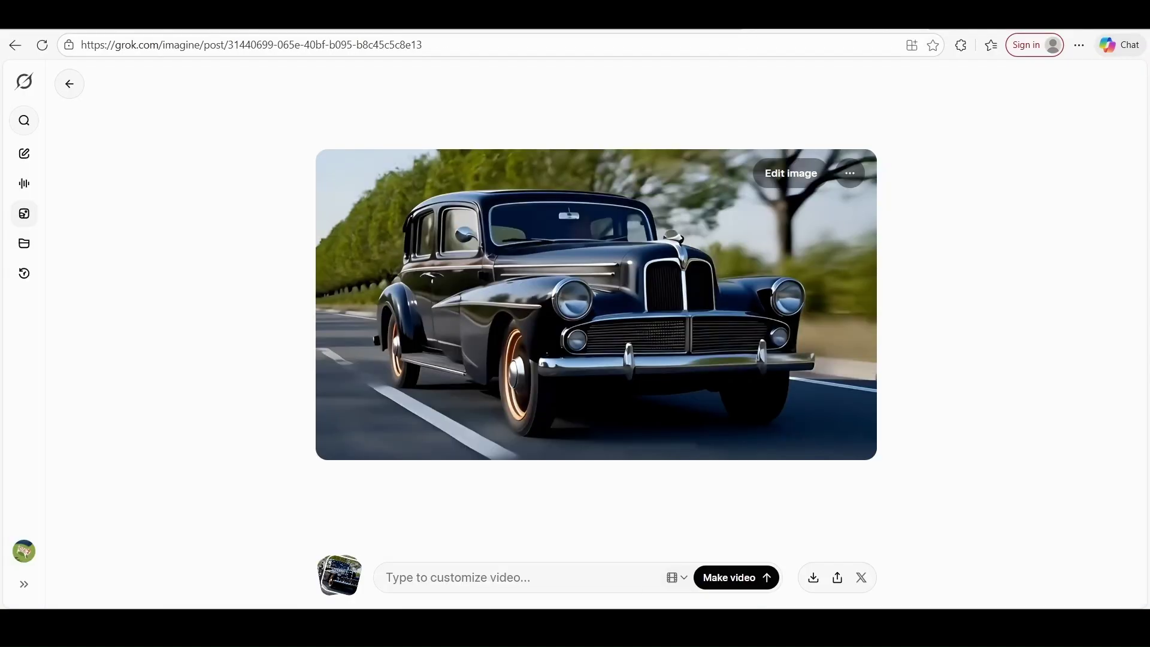
pyautogui.rightClick(465, 574)
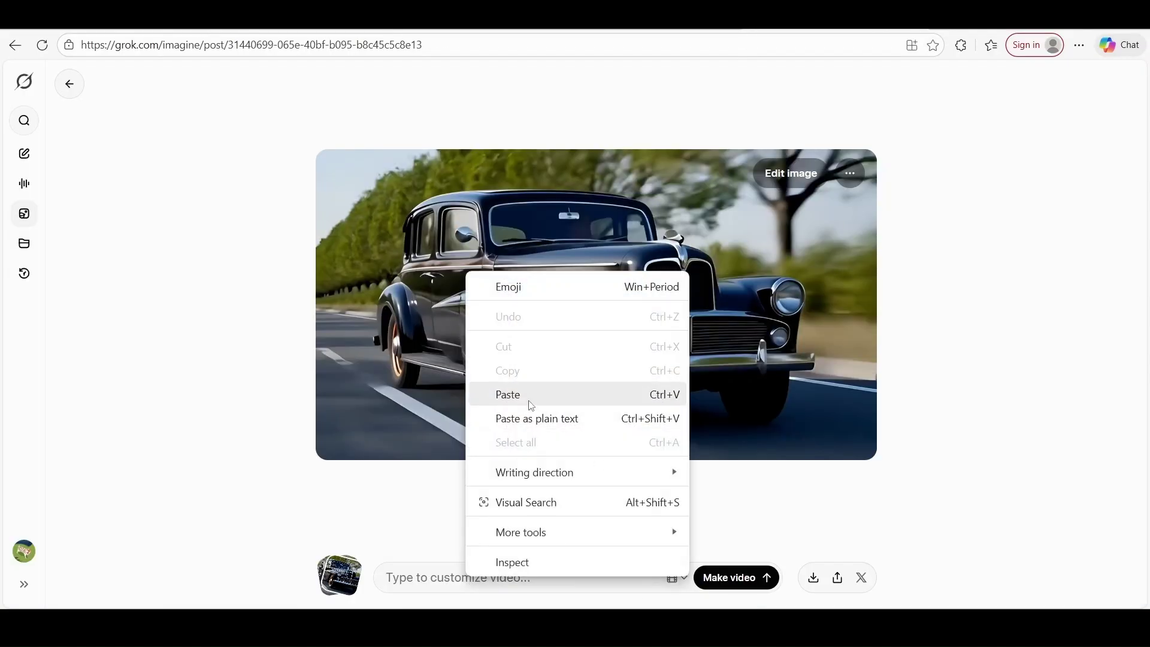
pyautogui.click(503, 394)
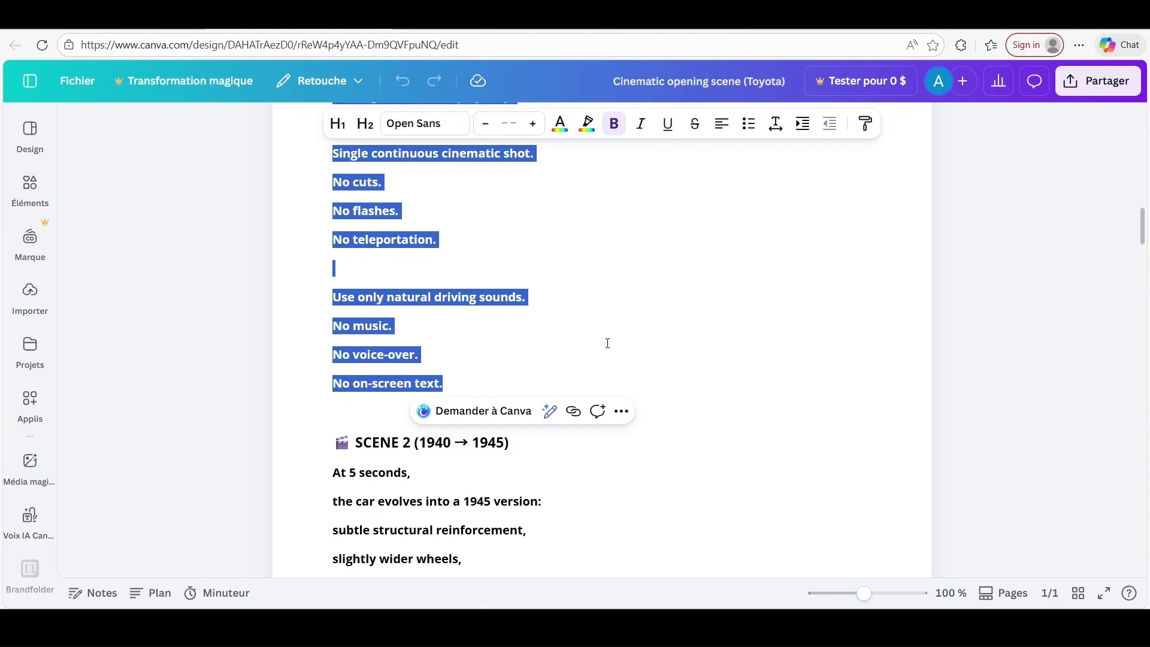
# Step: Append the SCENE 5 (1960 → 1965) text from the Canva document to image 4's video prompt in Grok and generate the video
pyautogui.scroll(-10, 623, 372)
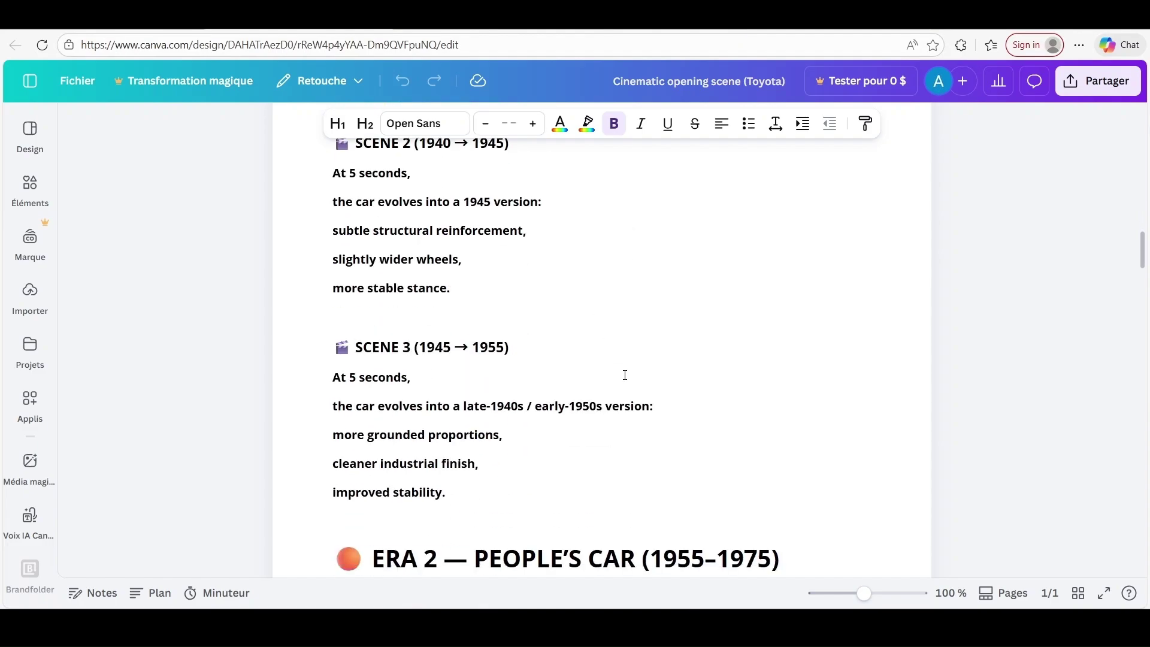
pyautogui.scroll(-4, 625, 375)
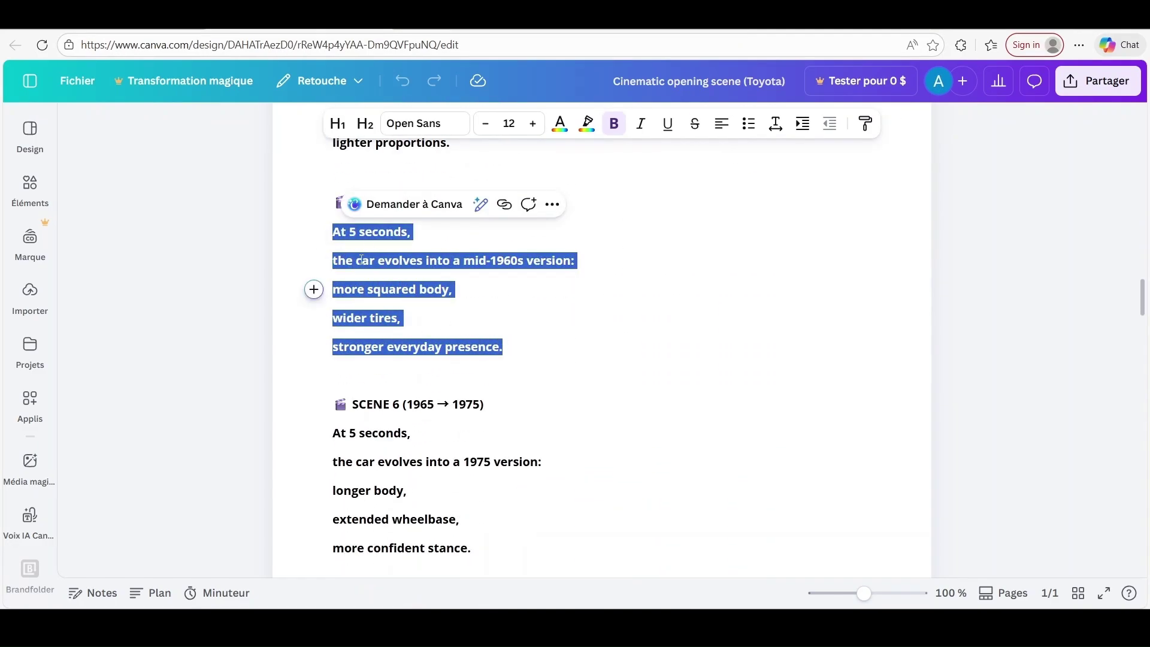
pyautogui.rightClick(361, 259)
pyautogui.click(434, 352)
pyautogui.hotkey('ctrl', 'Tab')
pyautogui.rightClick(504, 573)
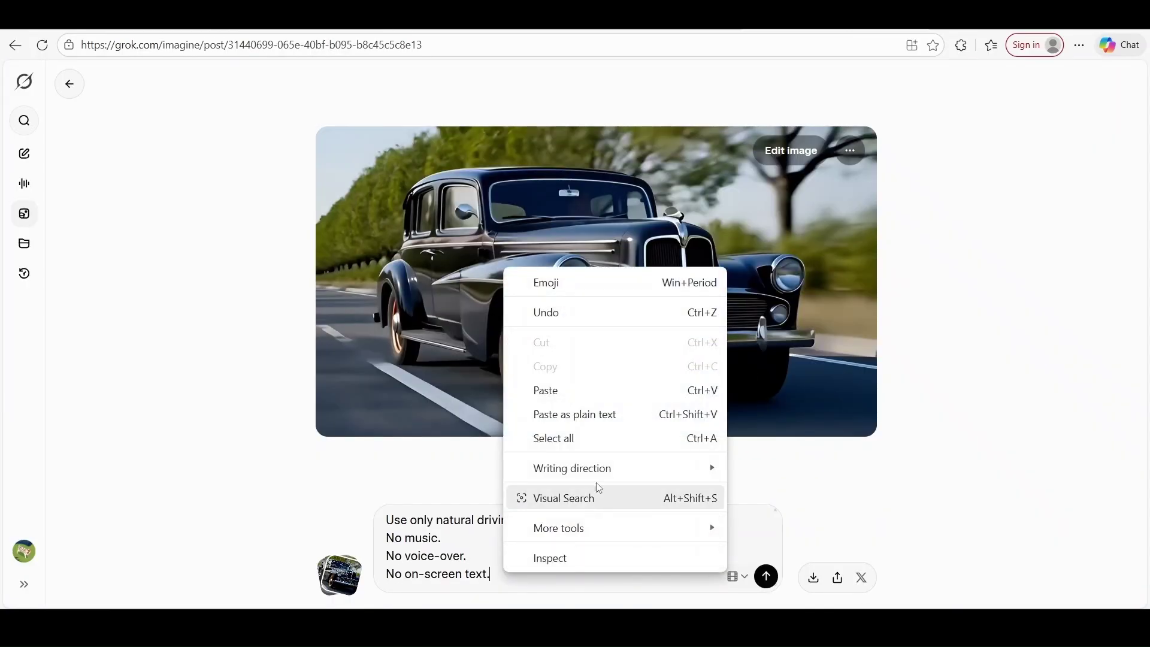
pyautogui.click(566, 390)
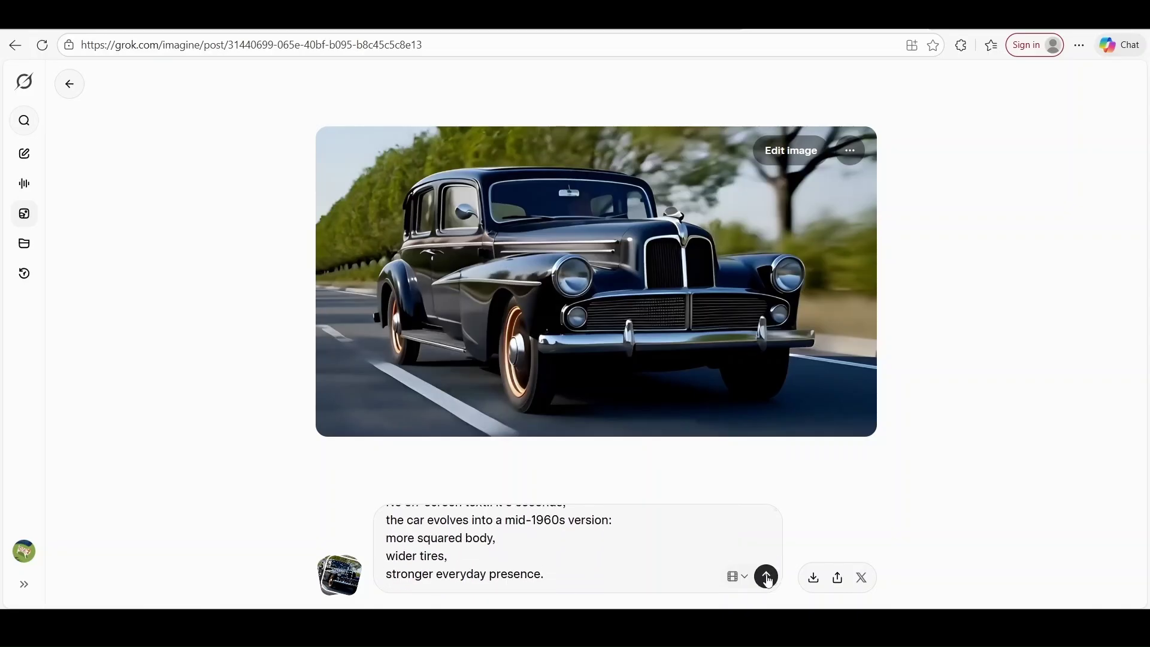
pyautogui.click(767, 577)
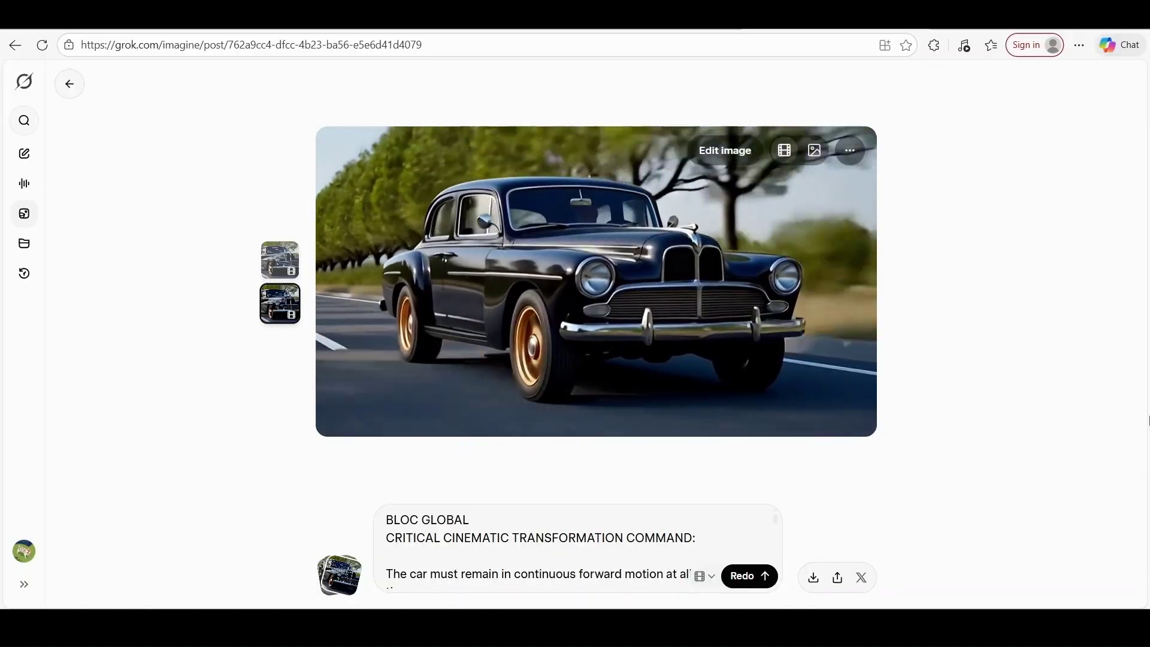
# Step: Upscale the generated mid-1960s car video and download it
pyautogui.click(850, 150)
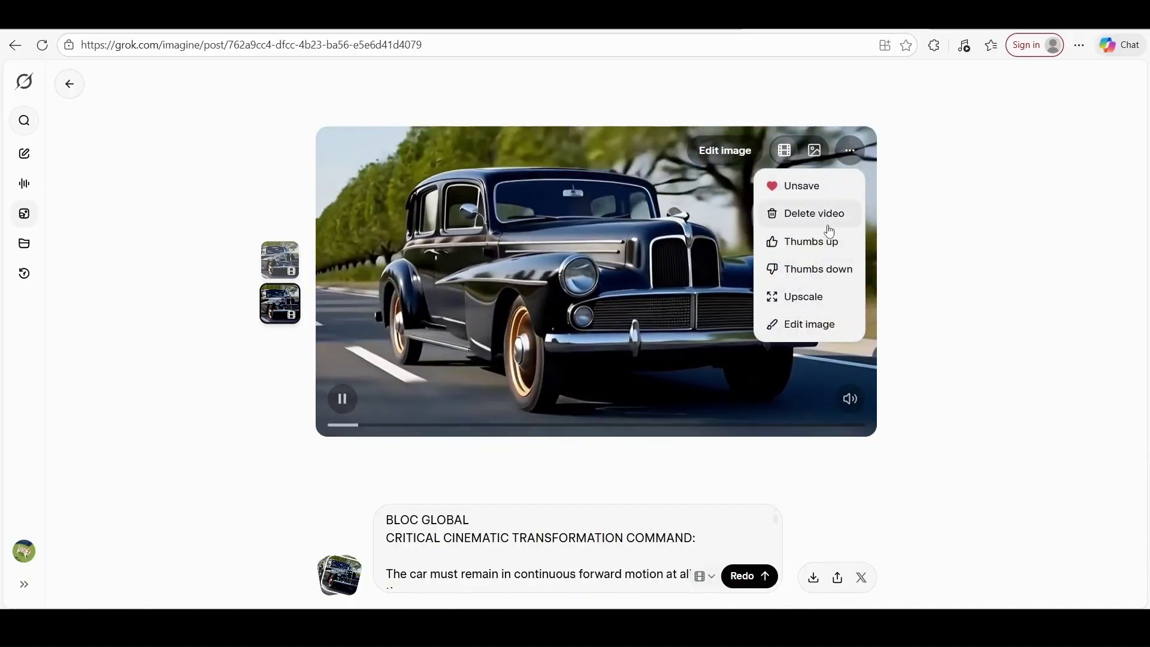
pyautogui.click(797, 296)
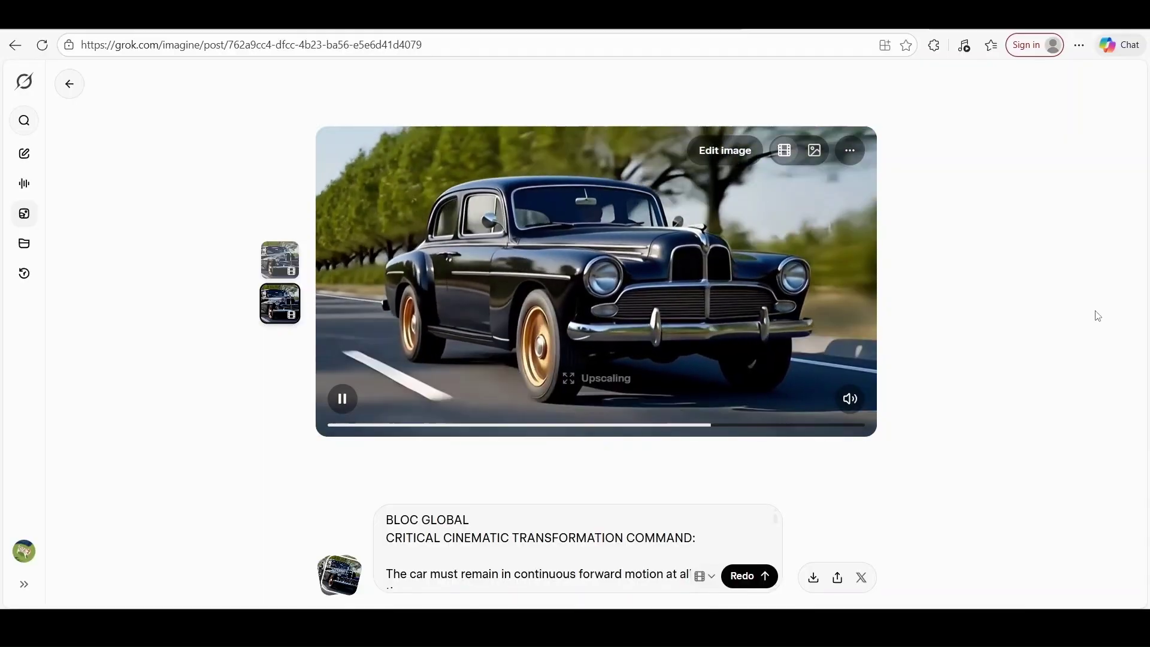
pyautogui.click(814, 579)
pyautogui.press('Escape')
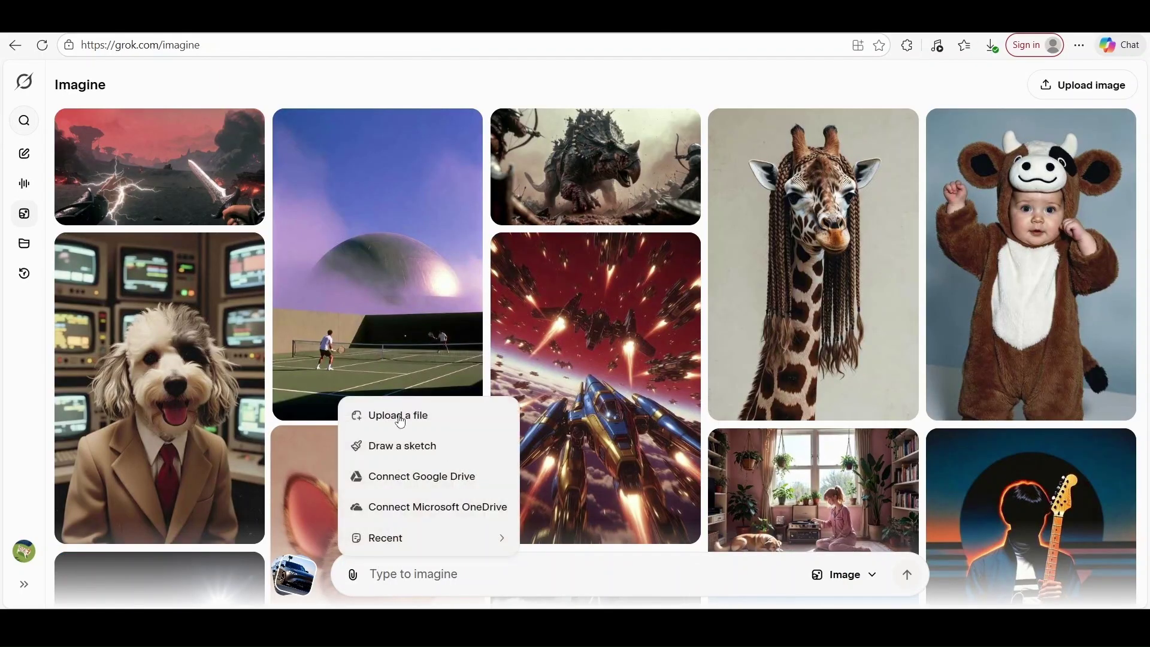
# Step: Upload the desert car frame "image 17" from the New Car folder as an attachment to a new Imagine prompt
pyautogui.click(399, 416)
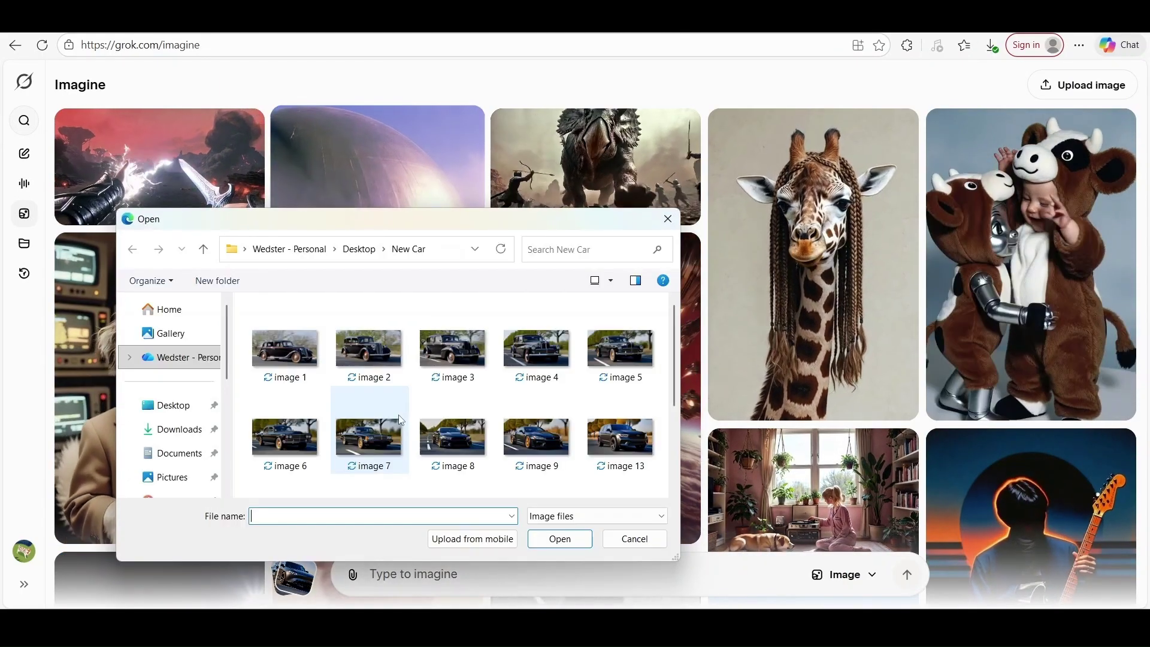
pyautogui.scroll(-3, 479, 448)
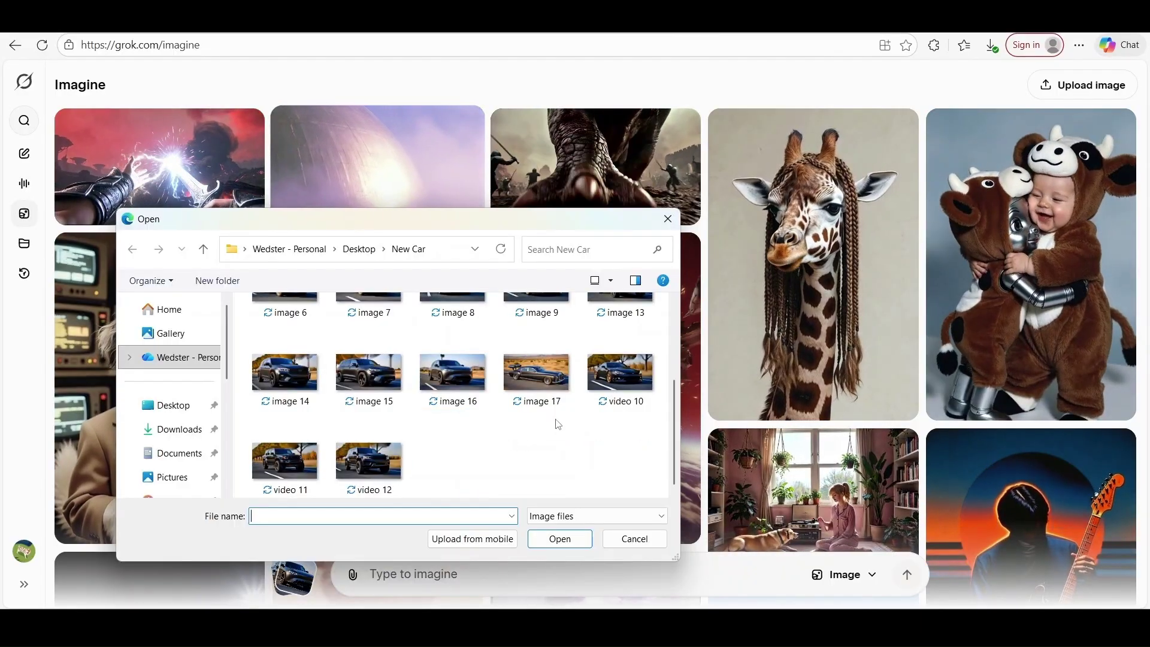
pyautogui.click(559, 539)
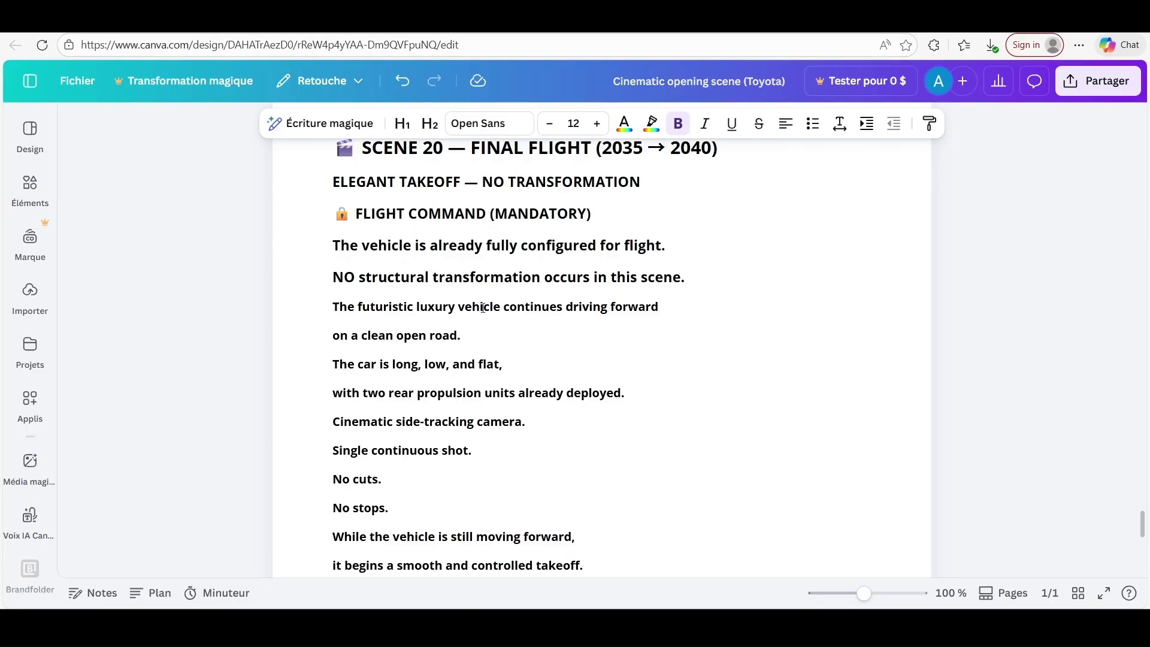
# Step: Copy SCENE 20's text from "FLIGHT COMMAND (MANDATORY)" through "natural sound only" in Canva and paste it as the desert car's video prompt in Grok
pyautogui.scroll(1, 483, 309)
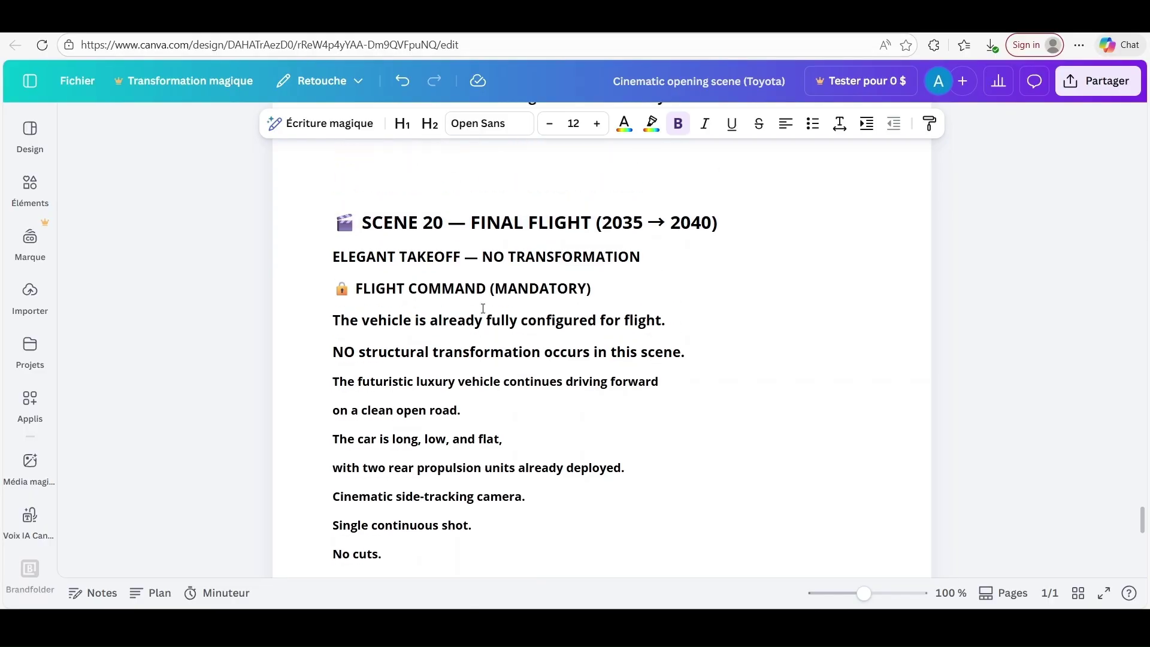
pyautogui.moveTo(433, 351); pyautogui.dragTo(612, 400)
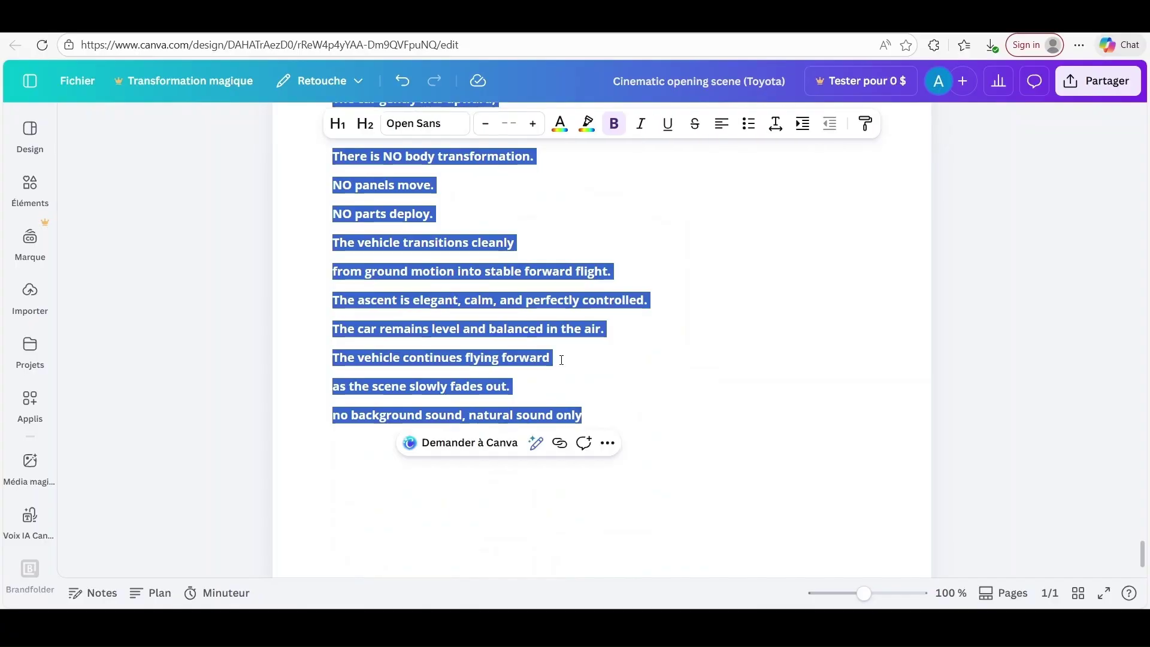
pyautogui.rightClick(380, 255)
pyautogui.click(448, 352)
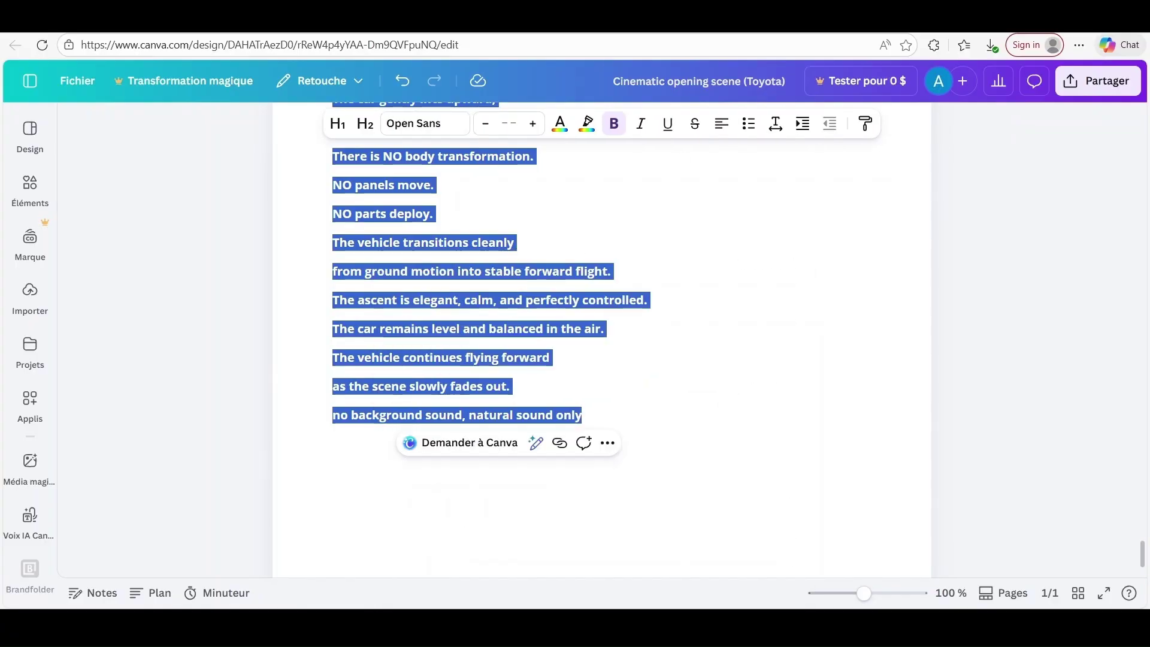
pyautogui.click(717, 32)
pyautogui.rightClick(456, 578)
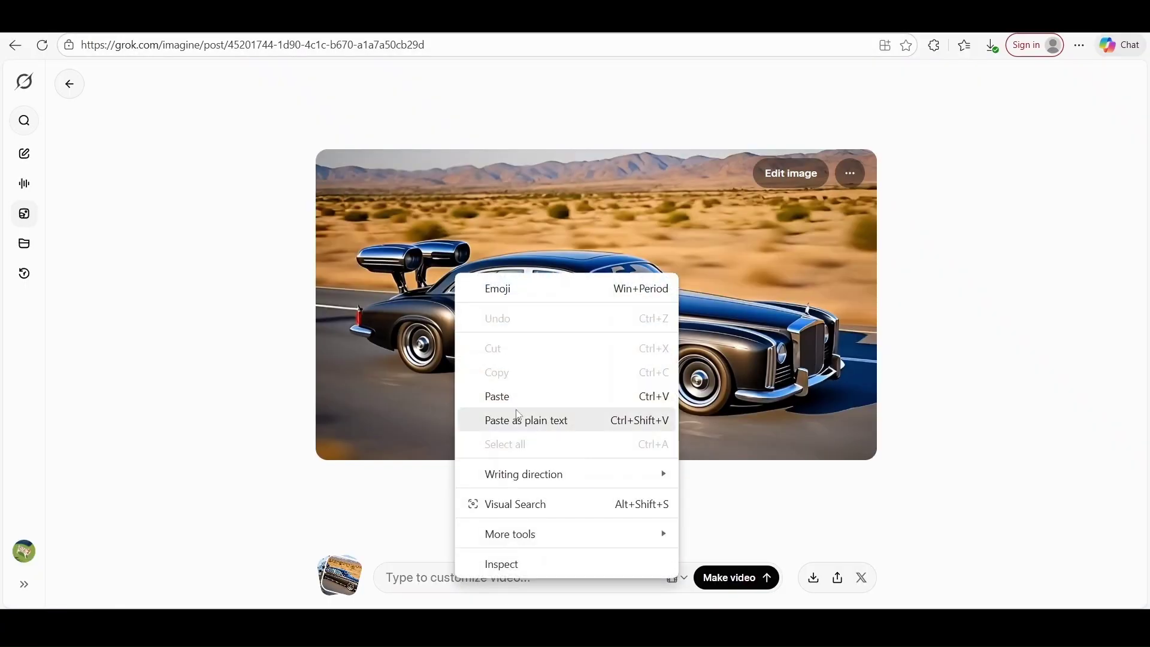
pyautogui.click(507, 395)
# Step: Generate the final flight video from the pasted prompt and upscale it
pyautogui.click(766, 584)
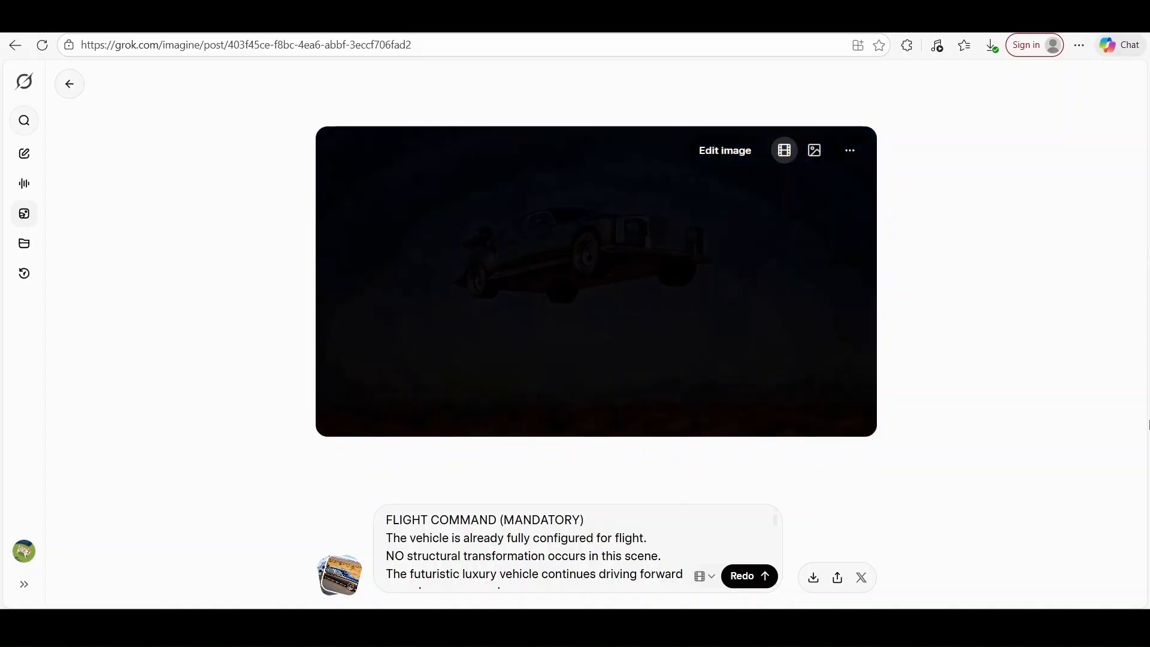
pyautogui.click(850, 151)
pyautogui.click(800, 296)
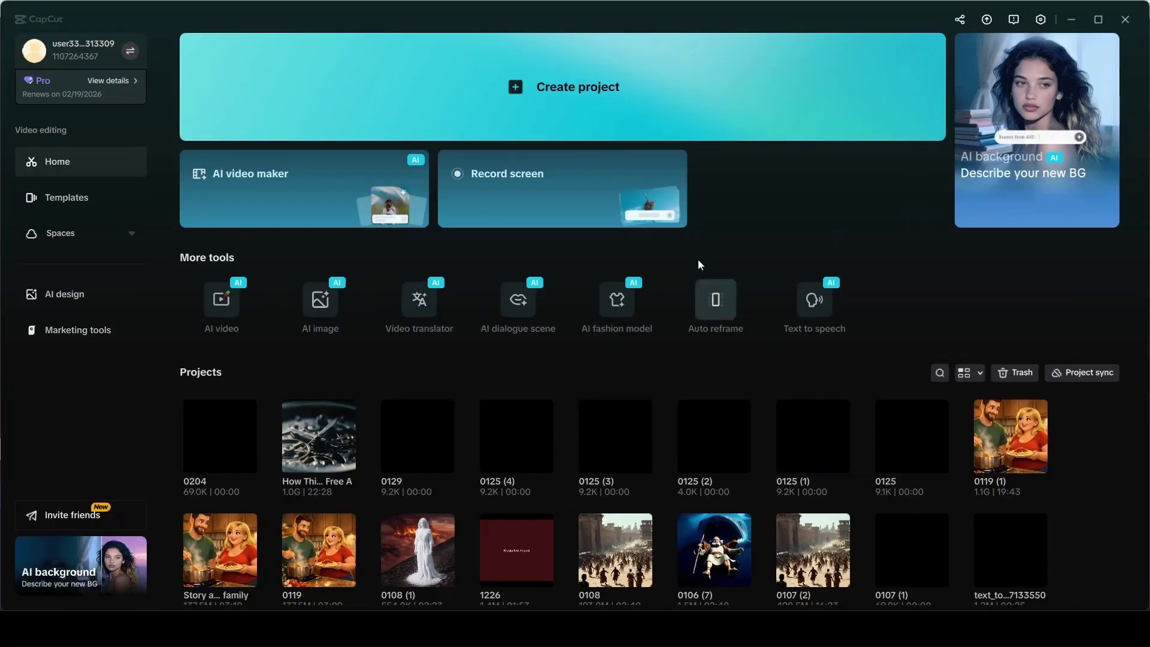
# Step: Switch to CapCut, create a new project and import "video 1" from the New Car folder
pyautogui.click(544, 95)
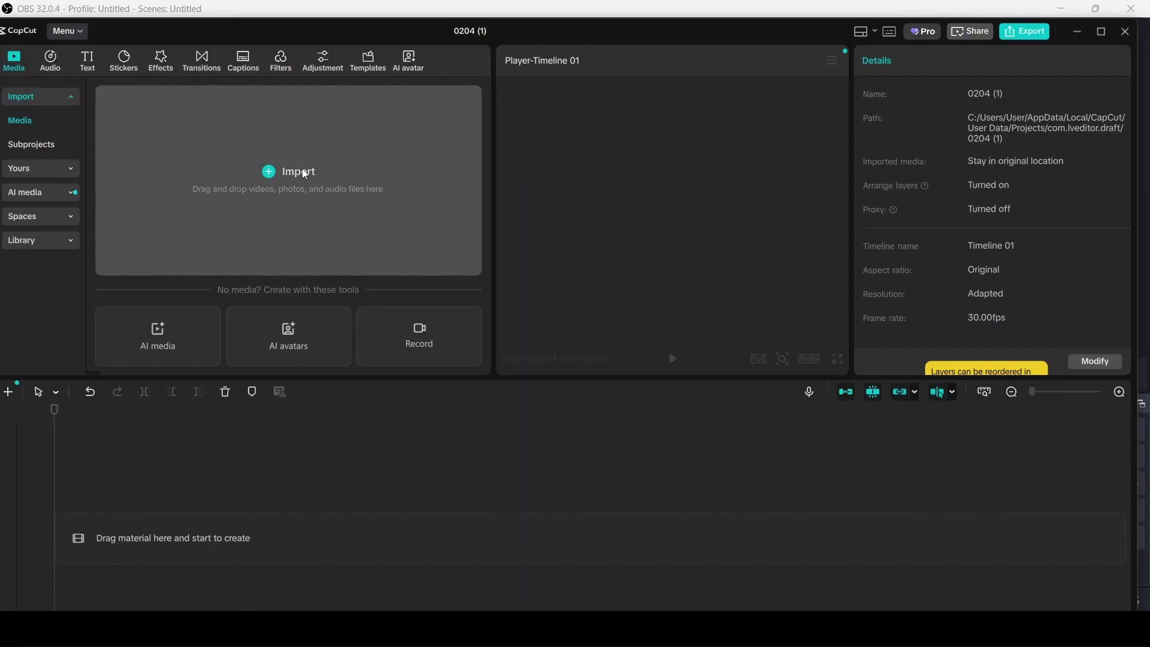
pyautogui.click(275, 181)
pyautogui.click(266, 172)
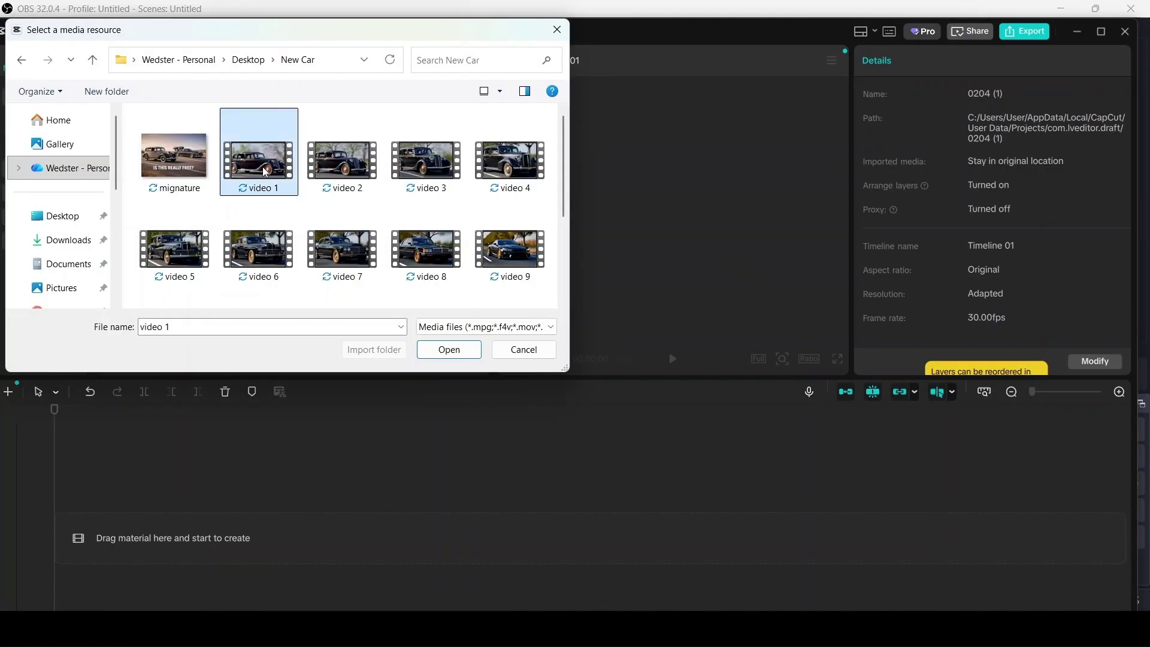
pyautogui.click(448, 349)
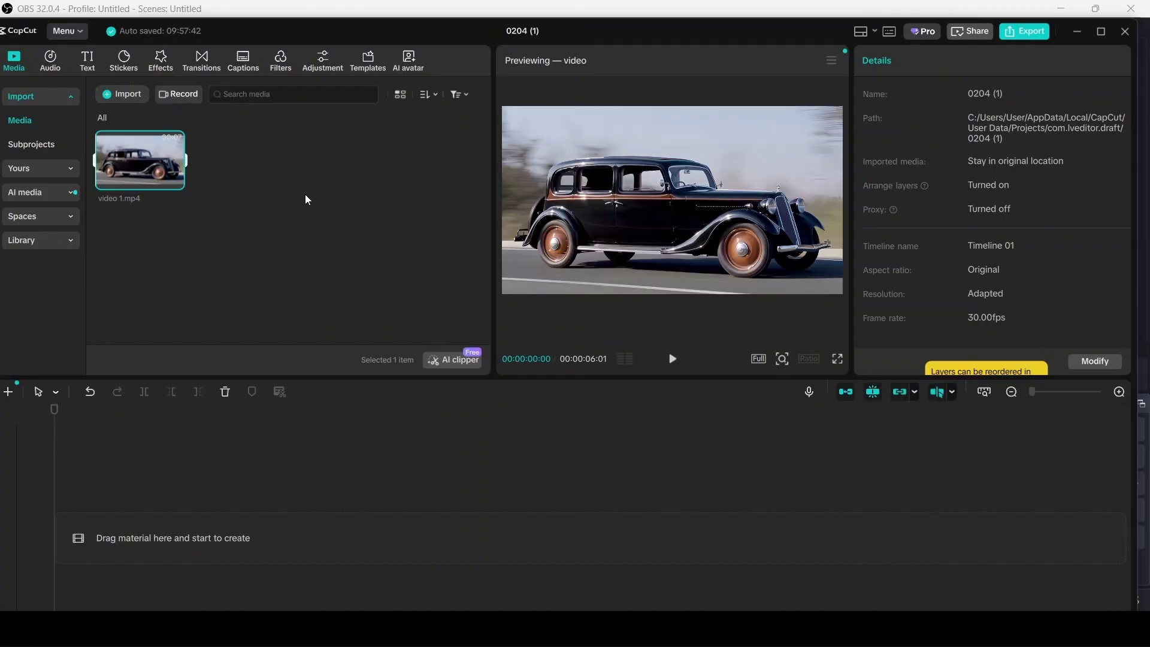
# Step: Import the remaining clips, "video 2" through "video 18", from the New Car folder into the project media
pyautogui.click(121, 96)
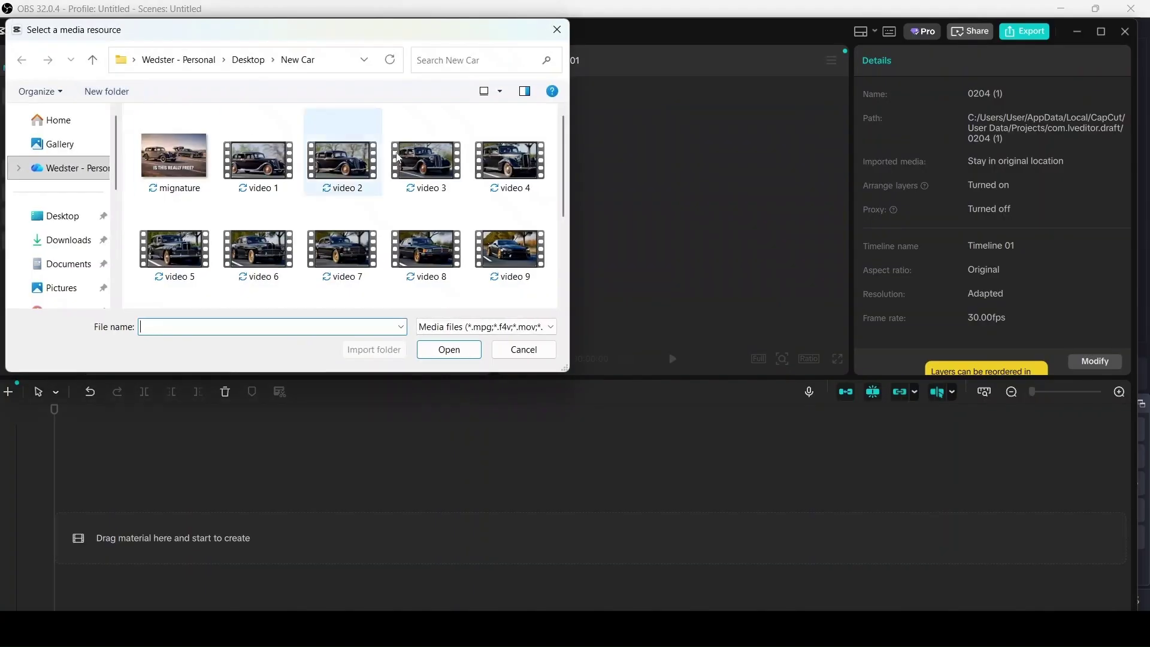
pyautogui.click(444, 352)
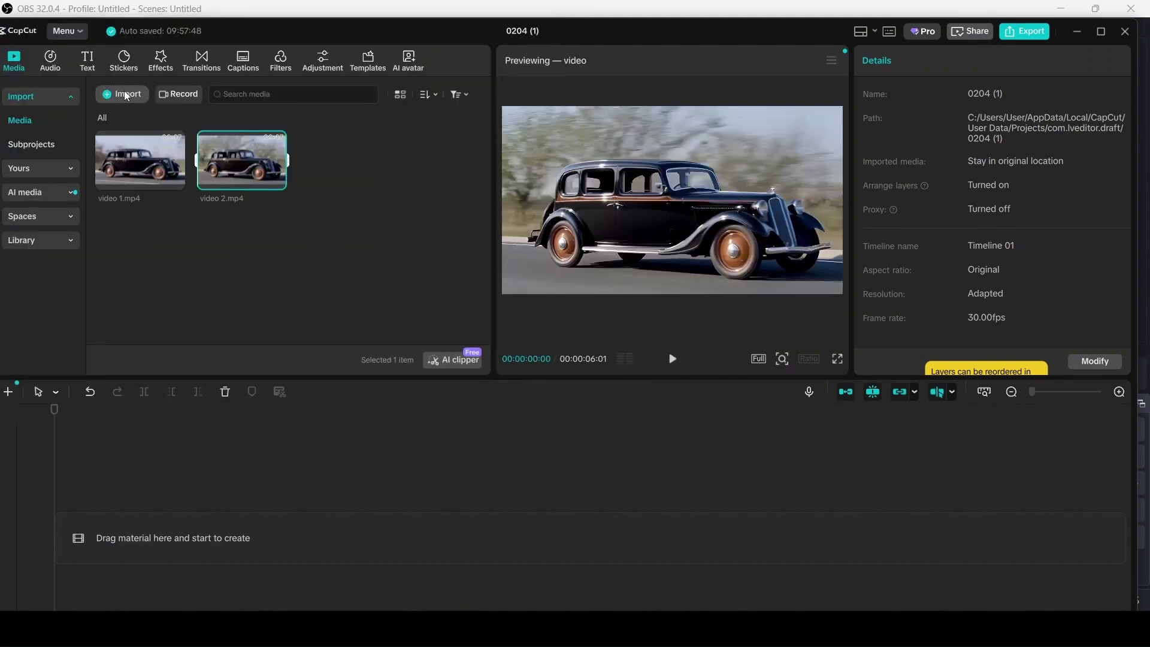
pyautogui.scroll(2, 289, 267)
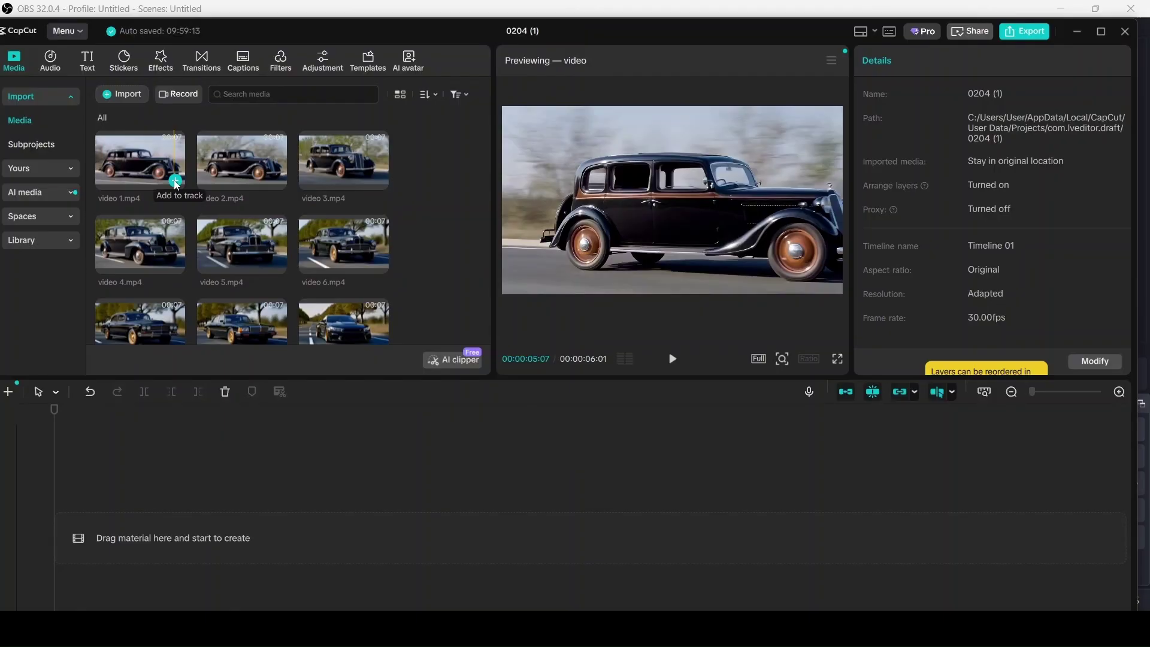
# Step: Place the imported clips on the timeline one after another in numerical order, from video 1 through video 18
pyautogui.click(176, 181)
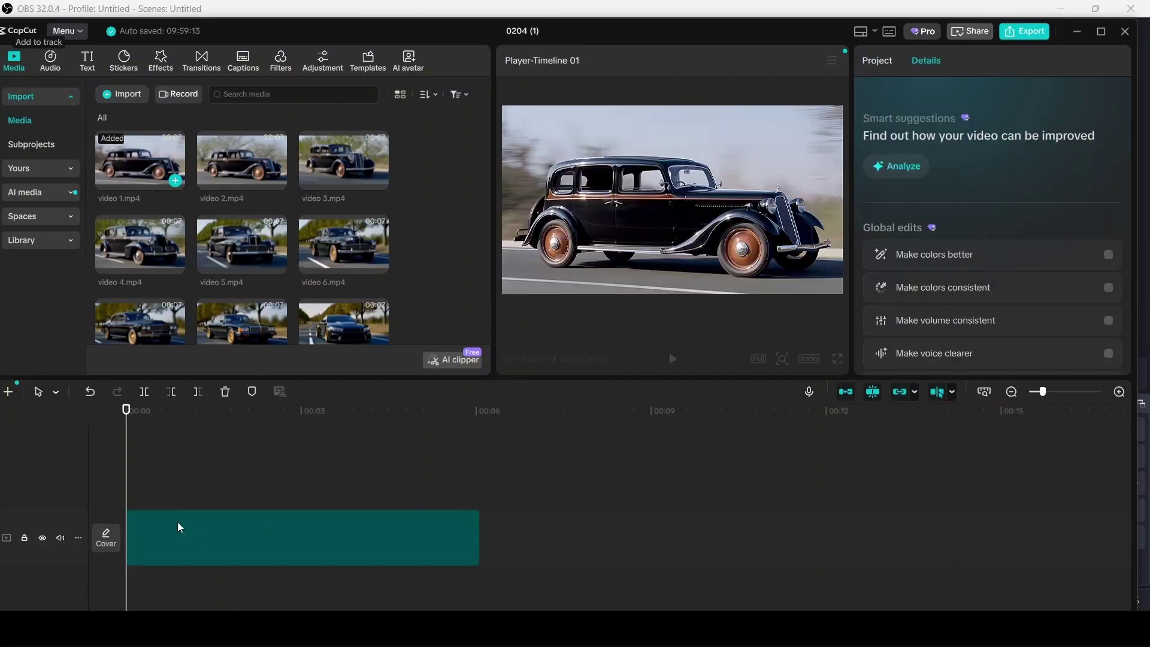
pyautogui.moveTo(127, 410); pyautogui.dragTo(526, 448)
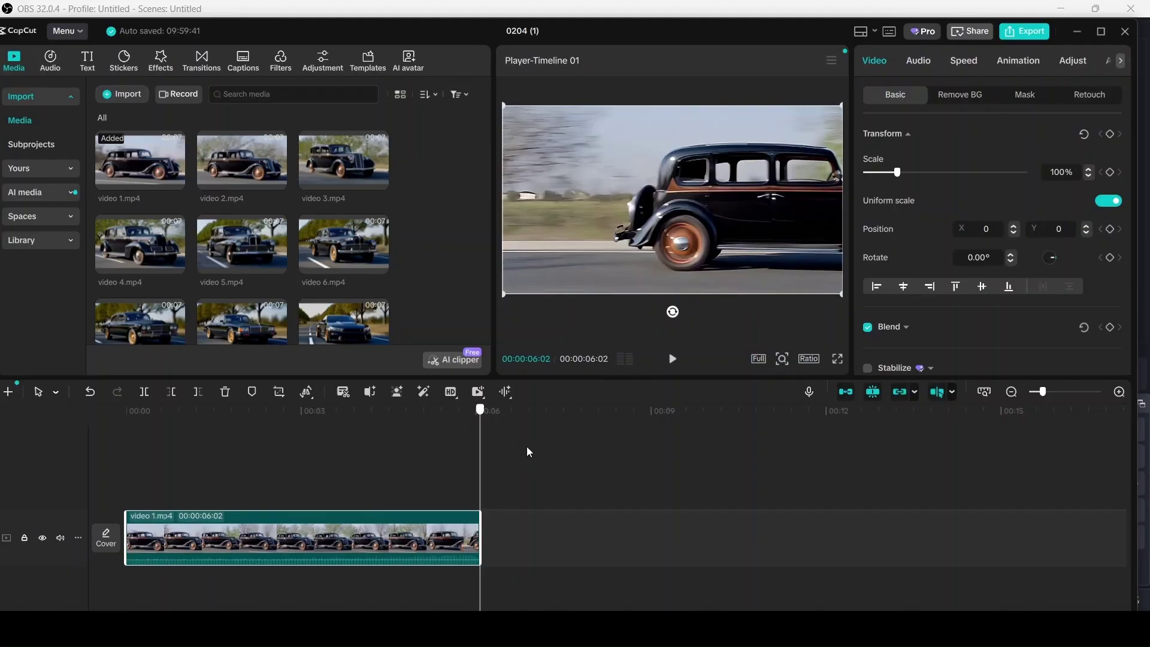
pyautogui.click(277, 181)
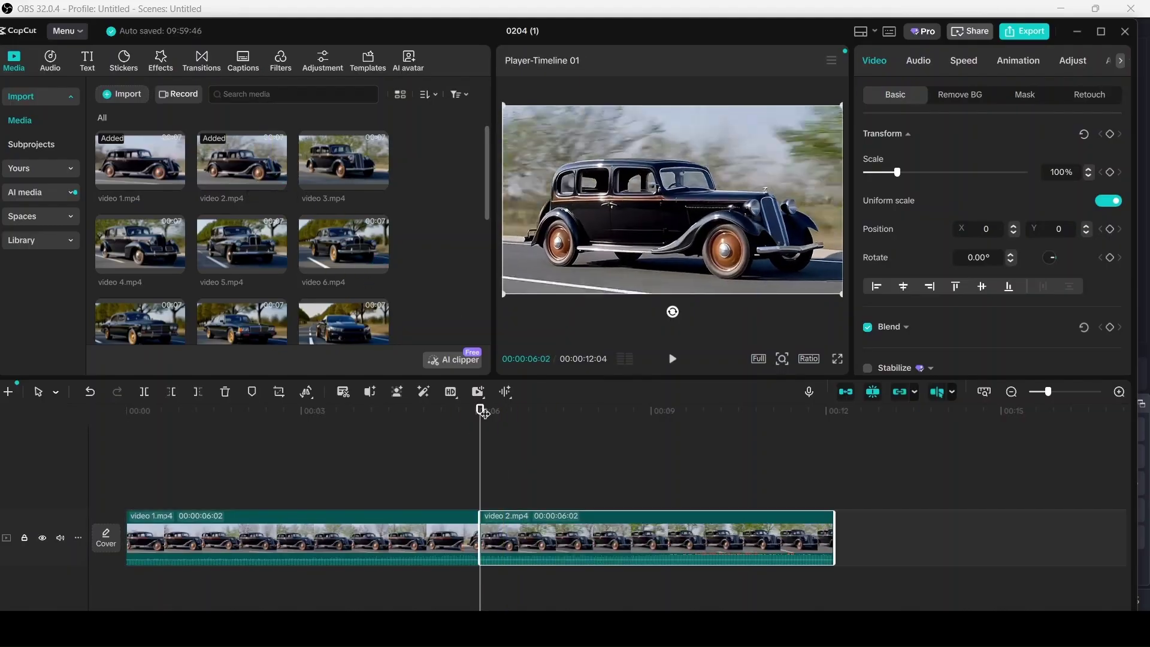
pyautogui.moveTo(480, 411); pyautogui.dragTo(818, 428)
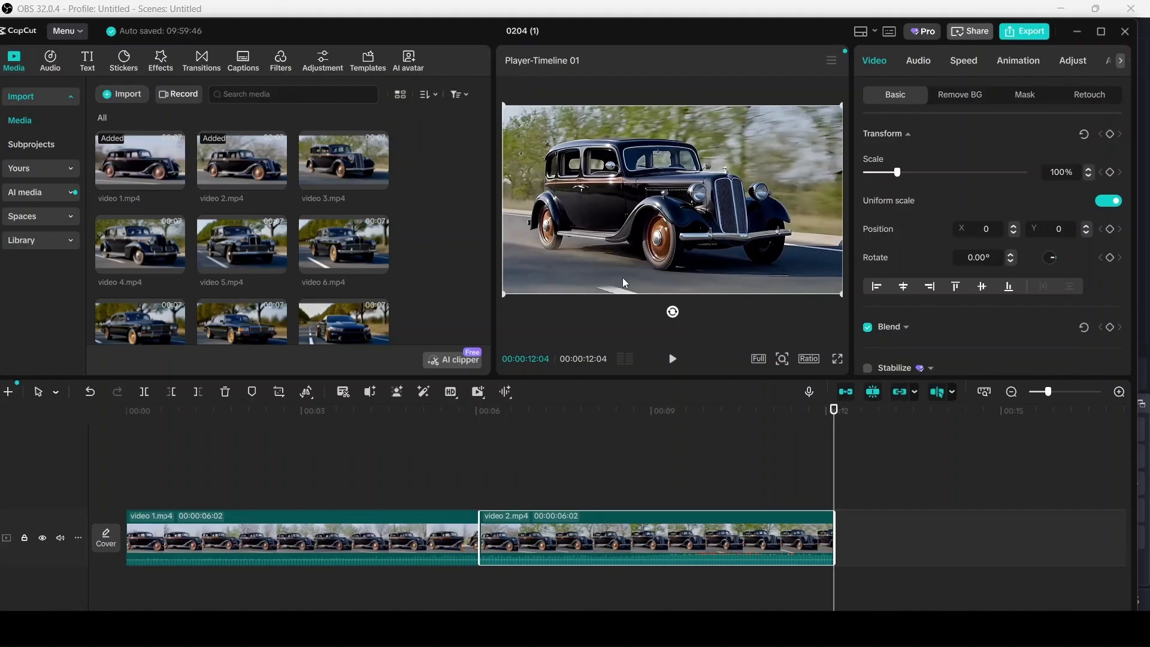
pyautogui.click(380, 181)
pyautogui.moveTo(835, 411); pyautogui.dragTo(1104, 430)
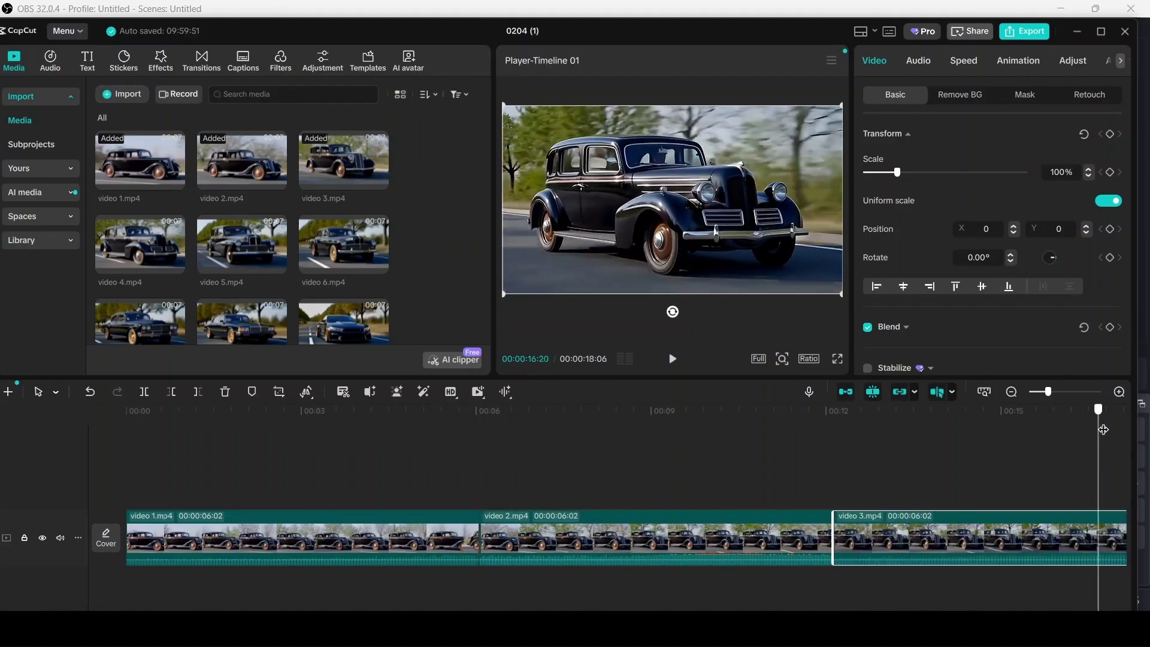
pyautogui.click(175, 265)
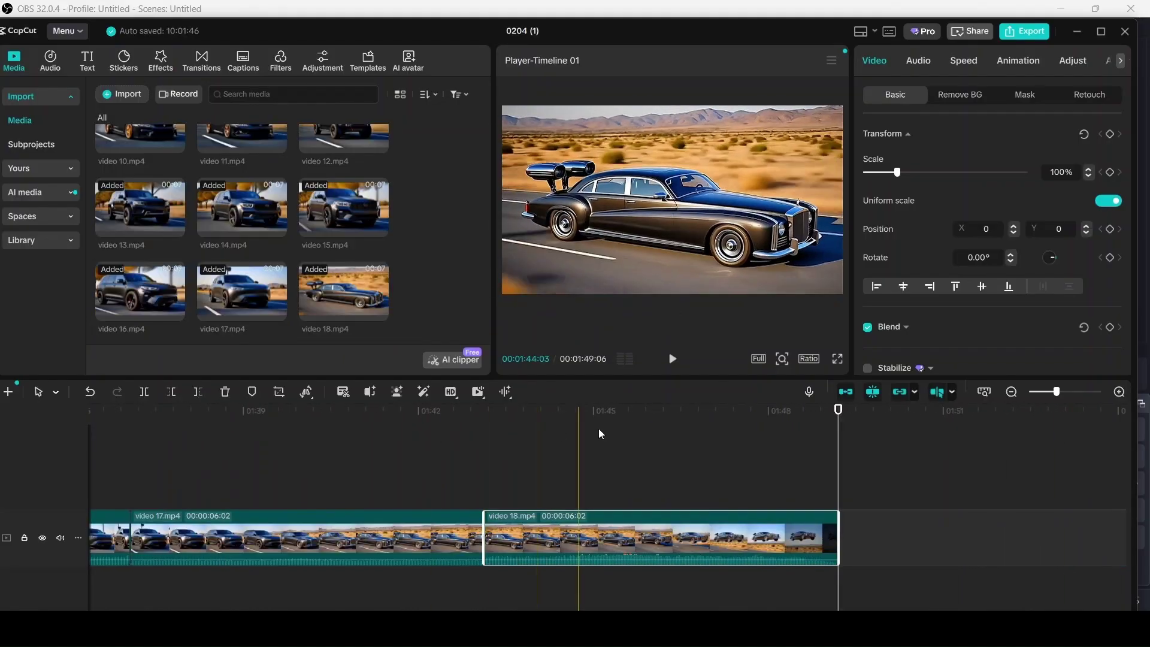
# Step: Play the assembled timeline from its start to review how the car clips flow into each other
pyautogui.moveTo(839, 437); pyautogui.dragTo(121, 459)
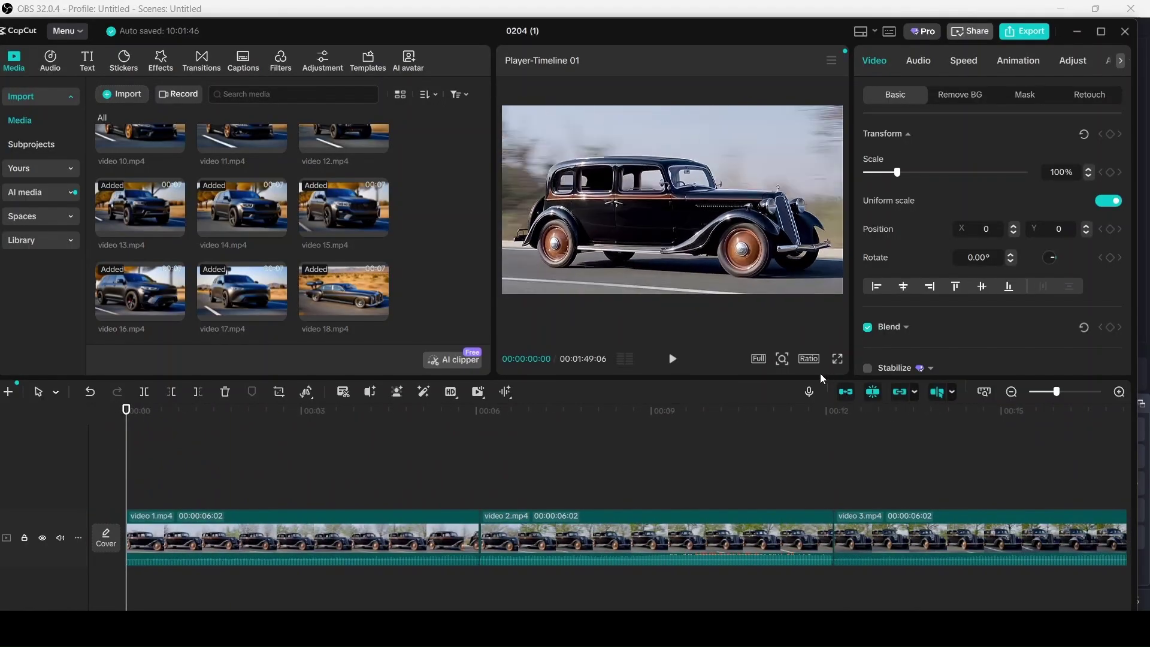
pyautogui.click(672, 358)
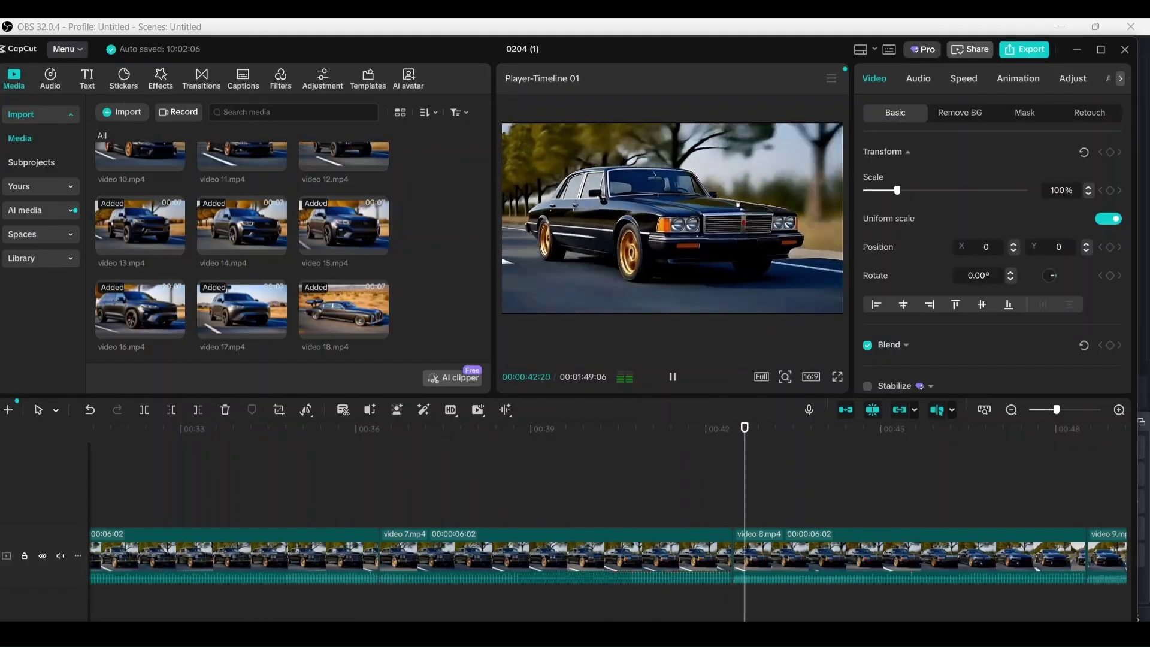
pyautogui.click(672, 377)
pyautogui.click(463, 455)
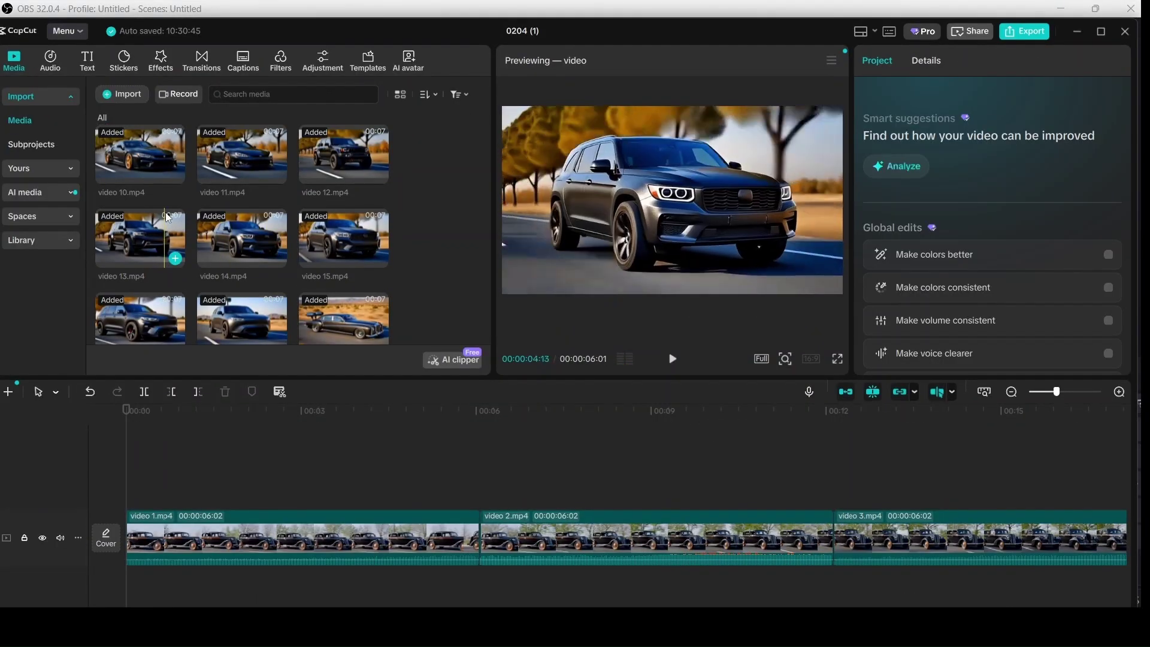
# Step: Add the white-lettered text effect with the soft grey glow from the Hits collection at the start of the timeline
pyautogui.click(87, 63)
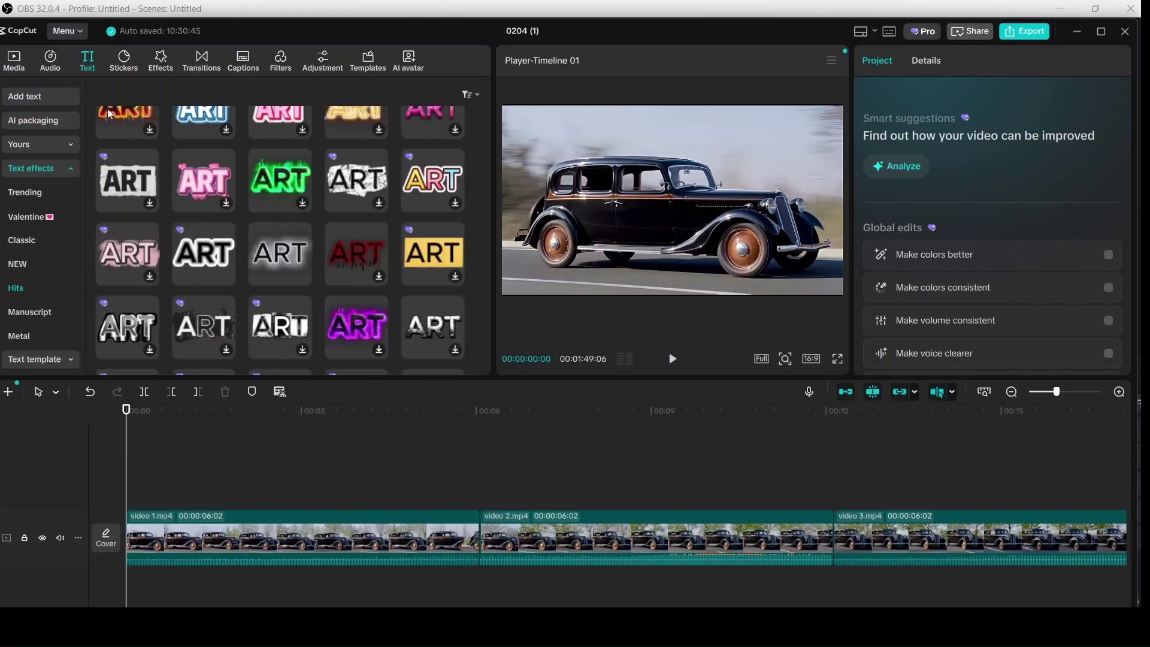
pyautogui.click(32, 169)
pyautogui.click(28, 166)
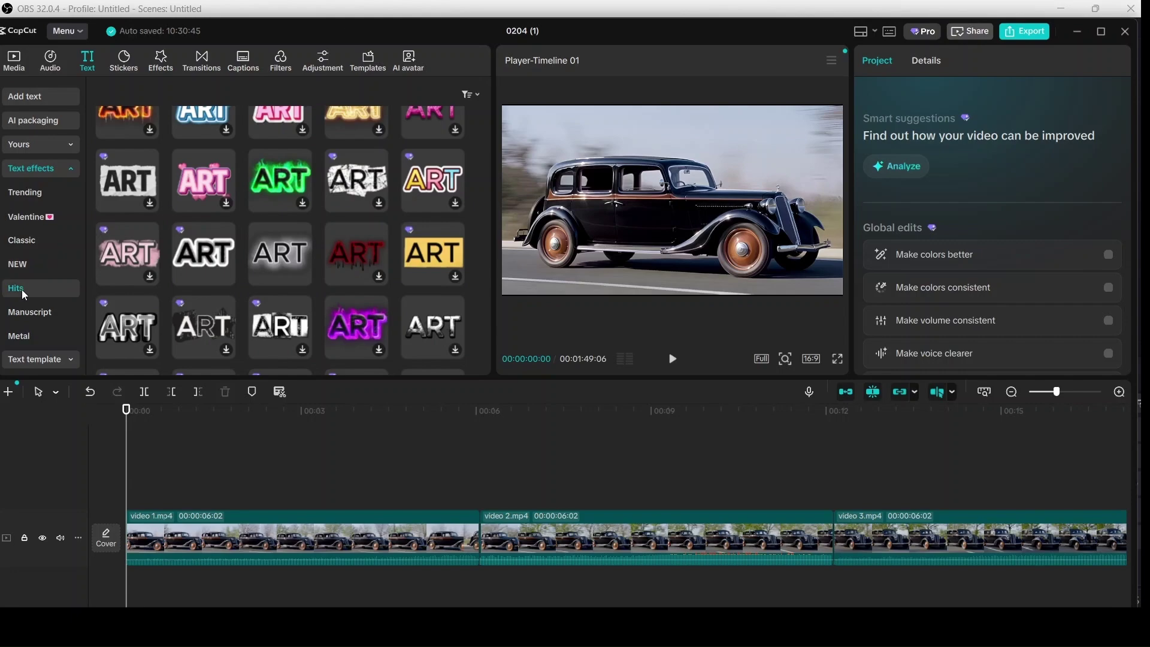
pyautogui.moveTo(268, 253)
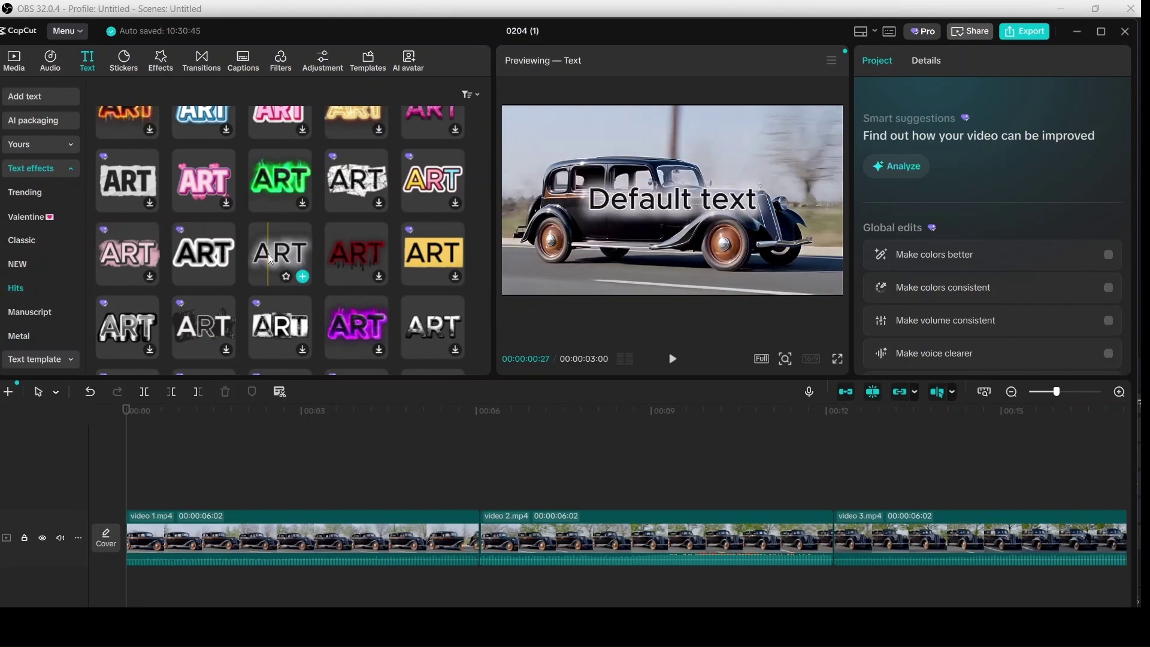
pyautogui.click(303, 277)
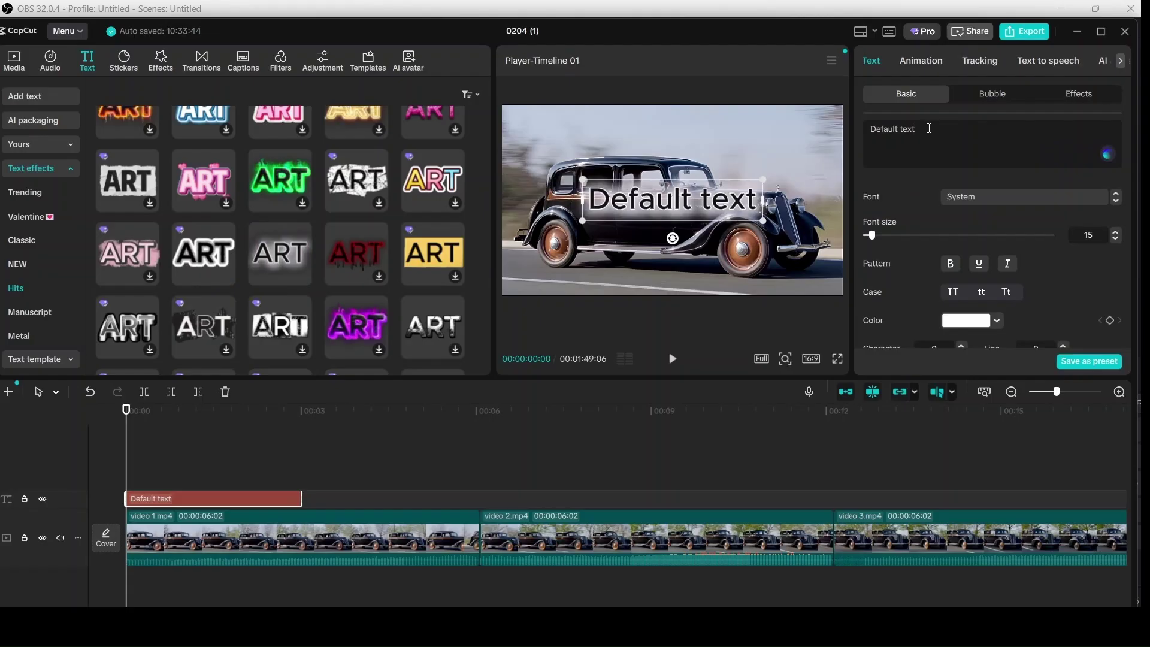
# Step: Replace the title's default text with "1930s"
pyautogui.press('BackSpace')
pyautogui.press('BackSpace')
pyautogui.press('BackSpace')
pyautogui.press('BackSpace')
pyautogui.press('BackSpace')
pyautogui.press('BackSpace')
pyautogui.press('BackSpace')
pyautogui.press('BackSpace')
pyautogui.press('BackSpace')
pyautogui.press('BackSpace')
pyautogui.press('BackSpace')
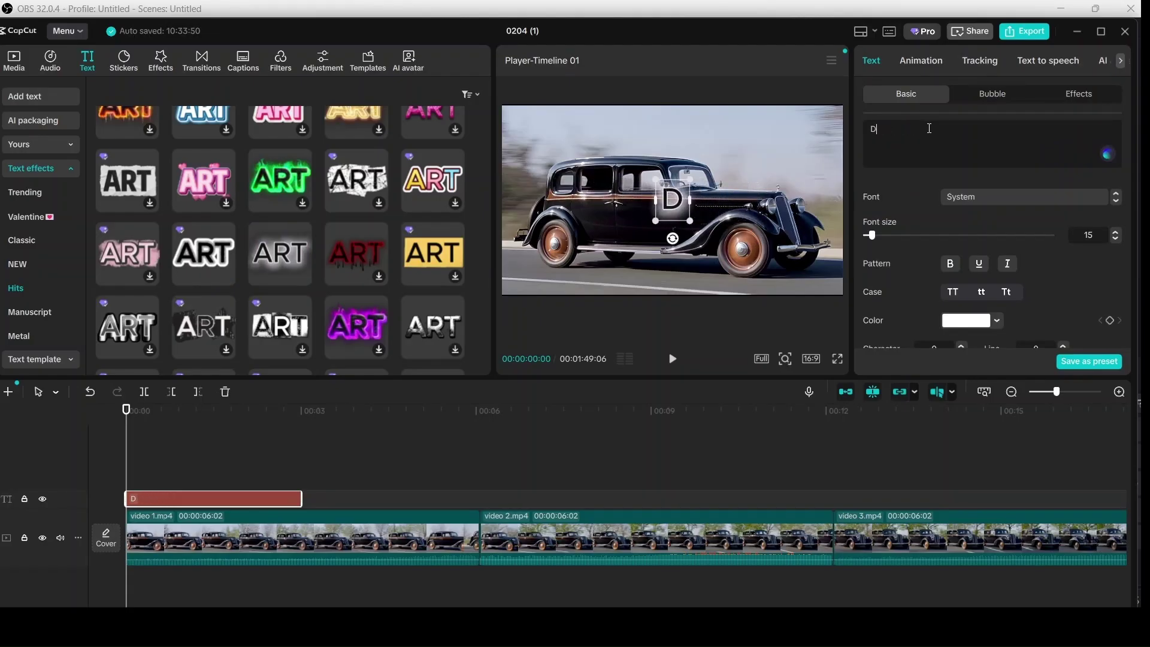
pyautogui.press('BackSpace')
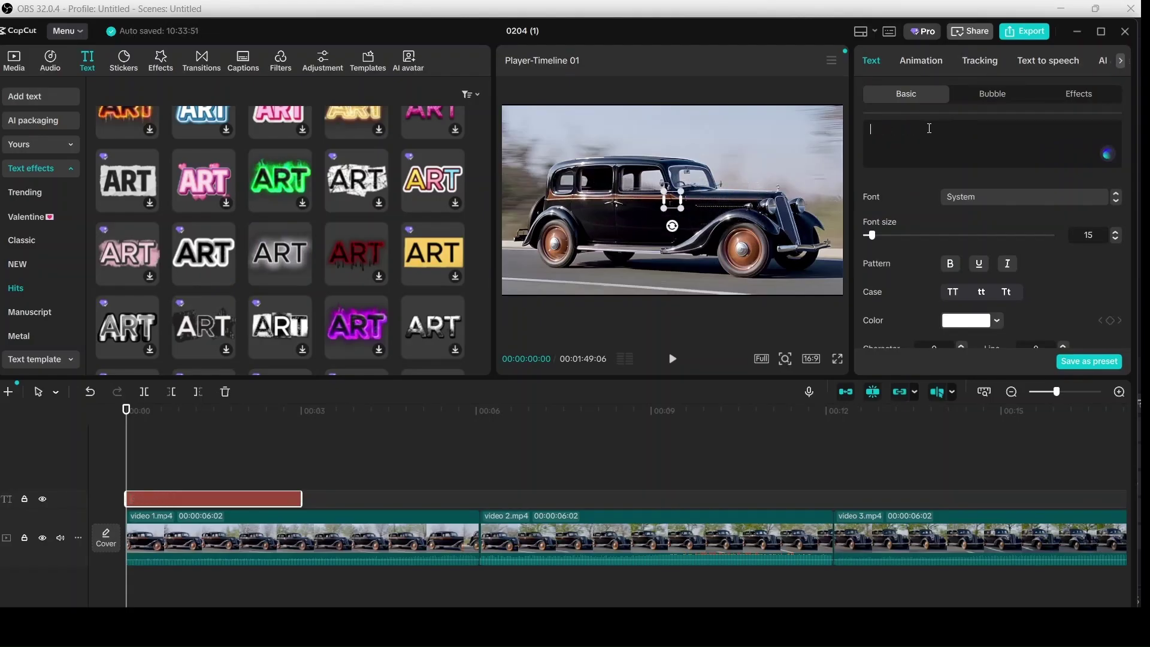
pyautogui.write('19')
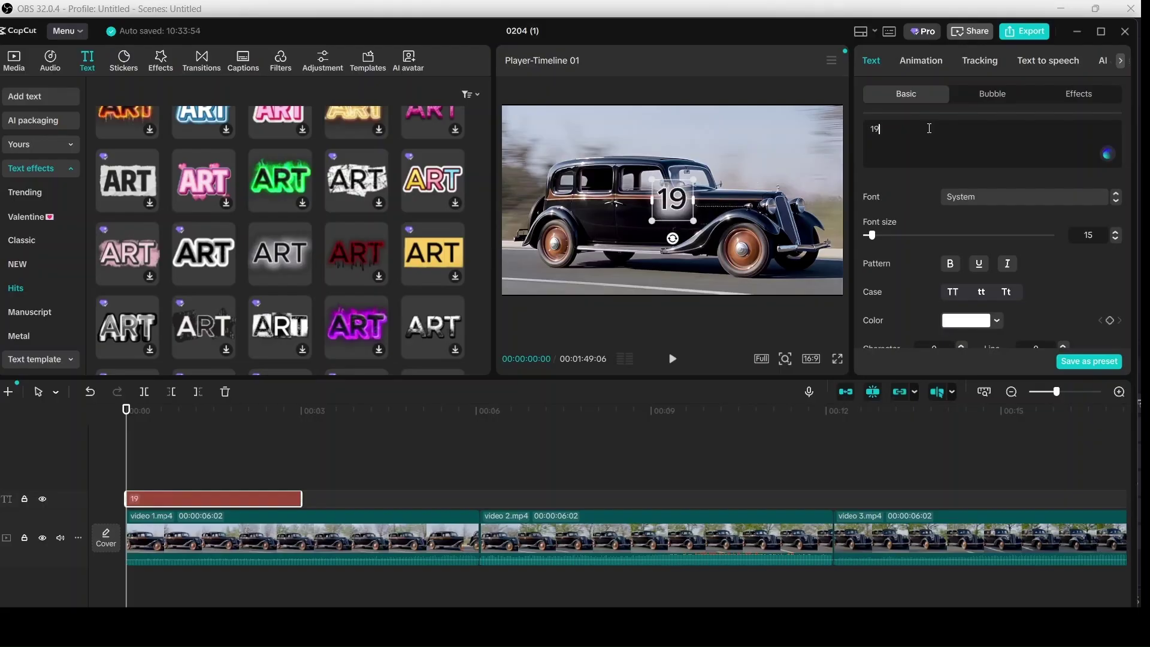
pyautogui.write('30')
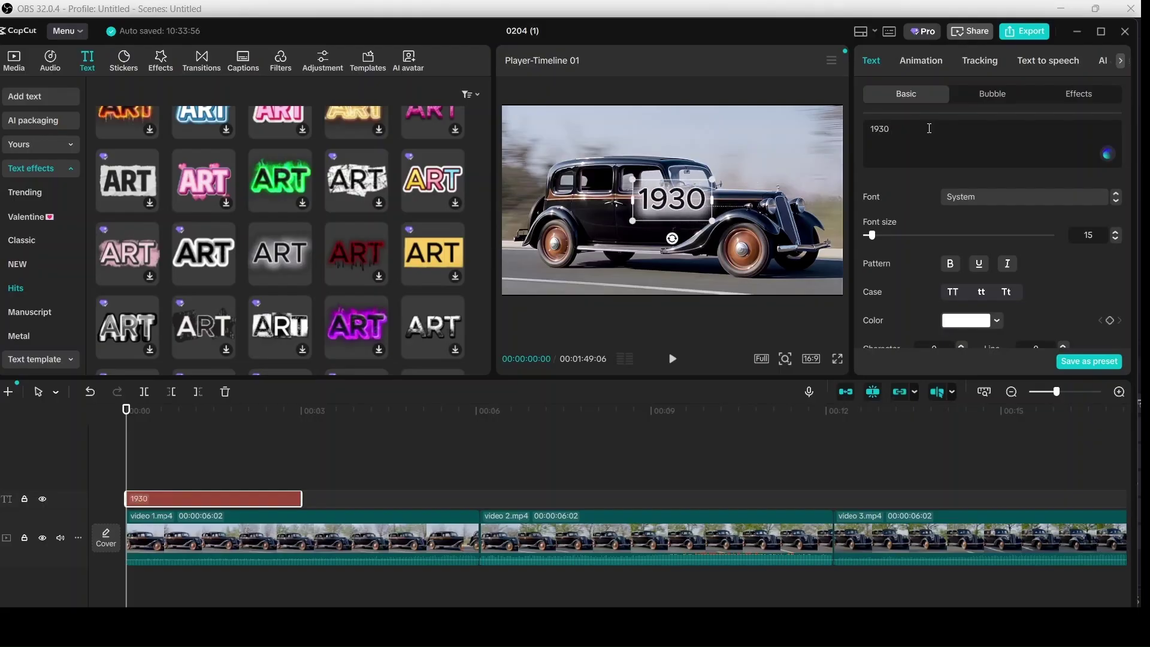
pyautogui.write('s')
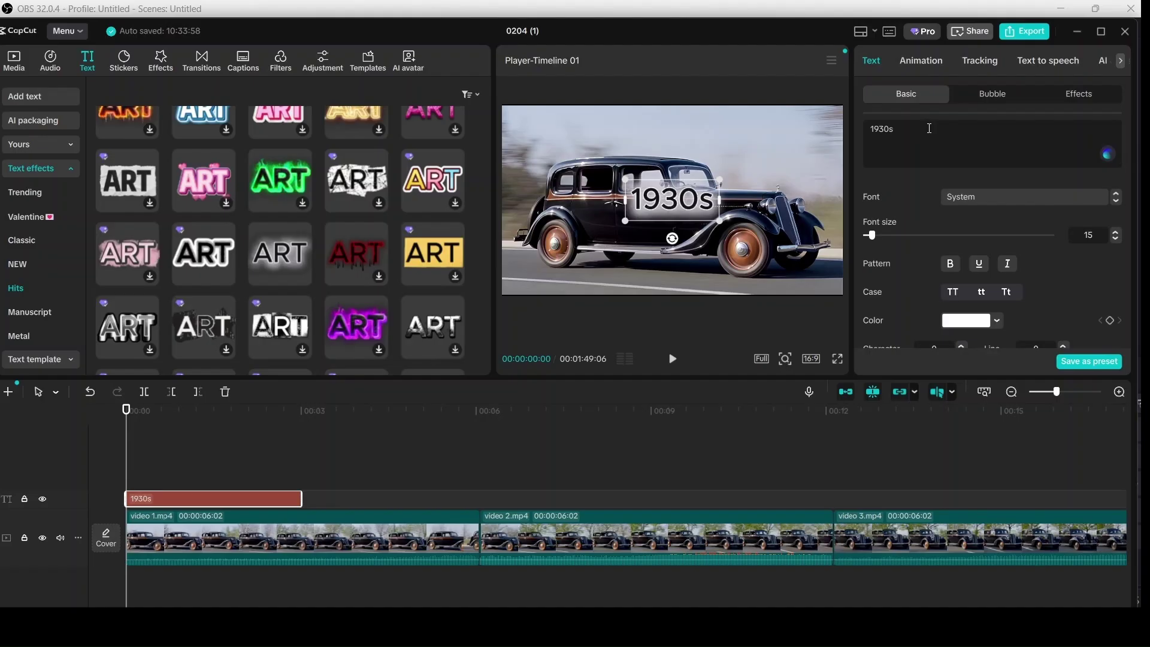
# Step: Shrink the 1930s title, place it in the upper-right corner of the video frame and check it in full screen
pyautogui.click(675, 217)
pyautogui.click(668, 202)
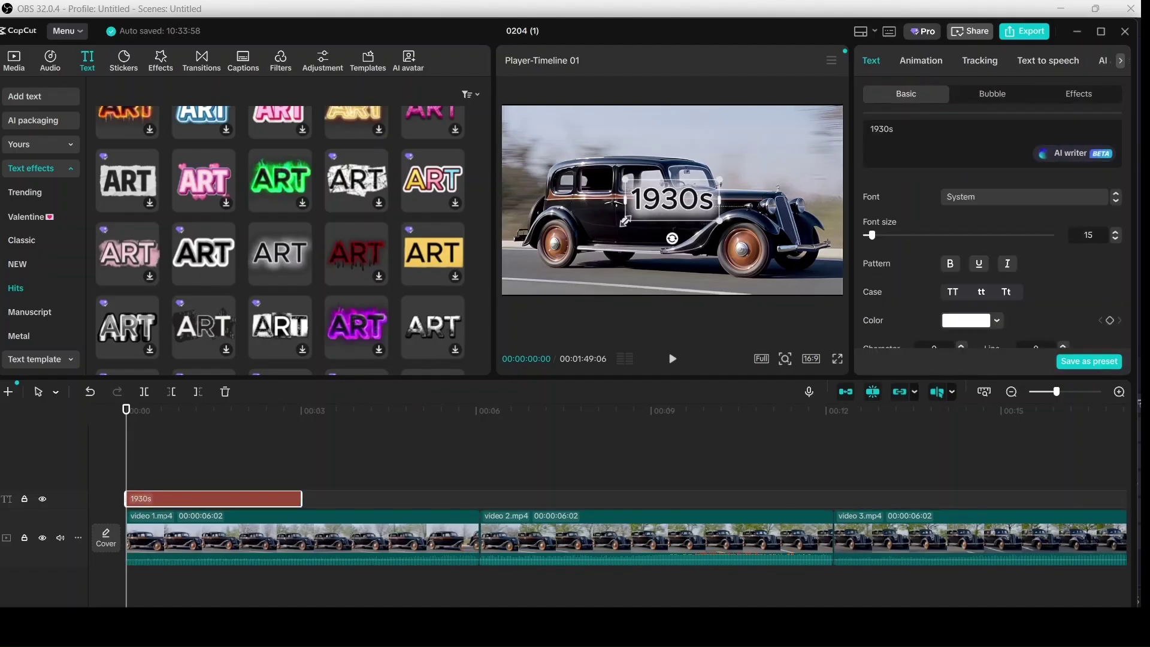
pyautogui.moveTo(624, 223); pyautogui.dragTo(788, 136)
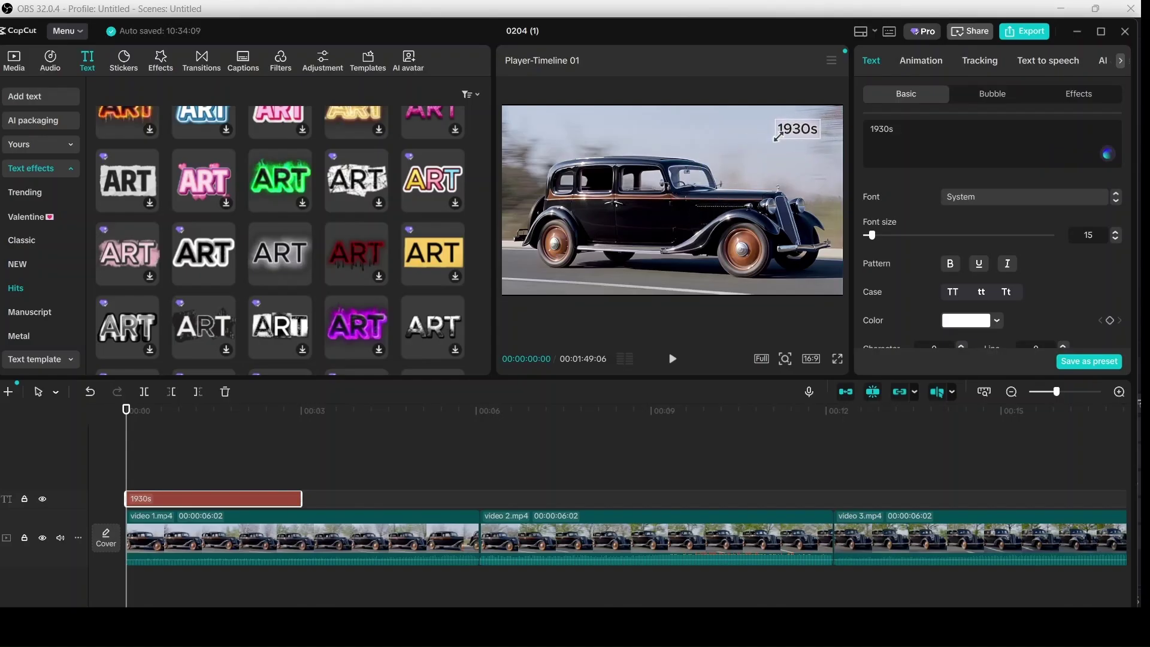
pyautogui.moveTo(795, 133); pyautogui.dragTo(816, 123)
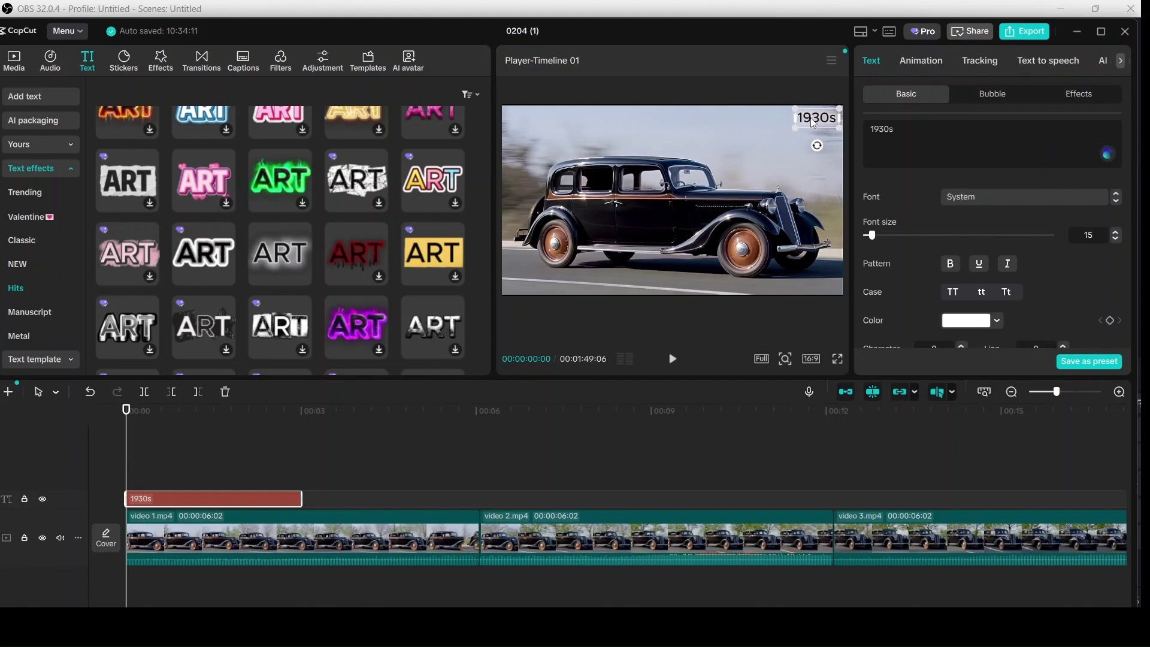
pyautogui.click(838, 358)
pyautogui.press('Escape')
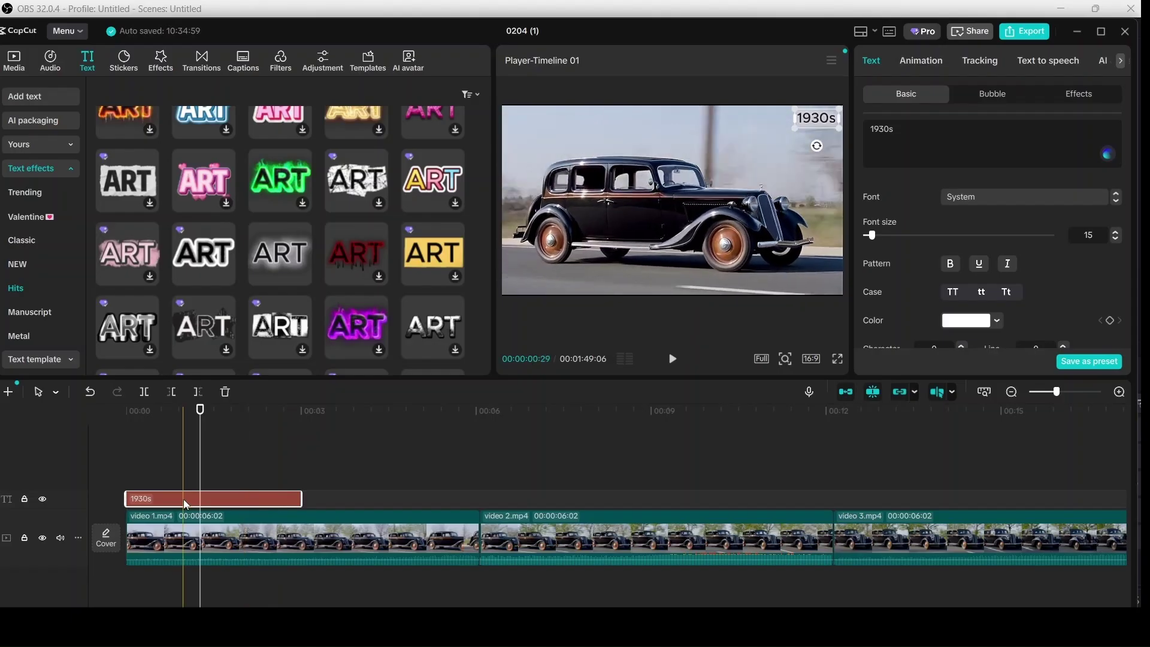
# Step: Extend the 1930s title on the timeline so it spans exactly the length of the video 1 clip
pyautogui.moveTo(301, 498); pyautogui.dragTo(485, 498)
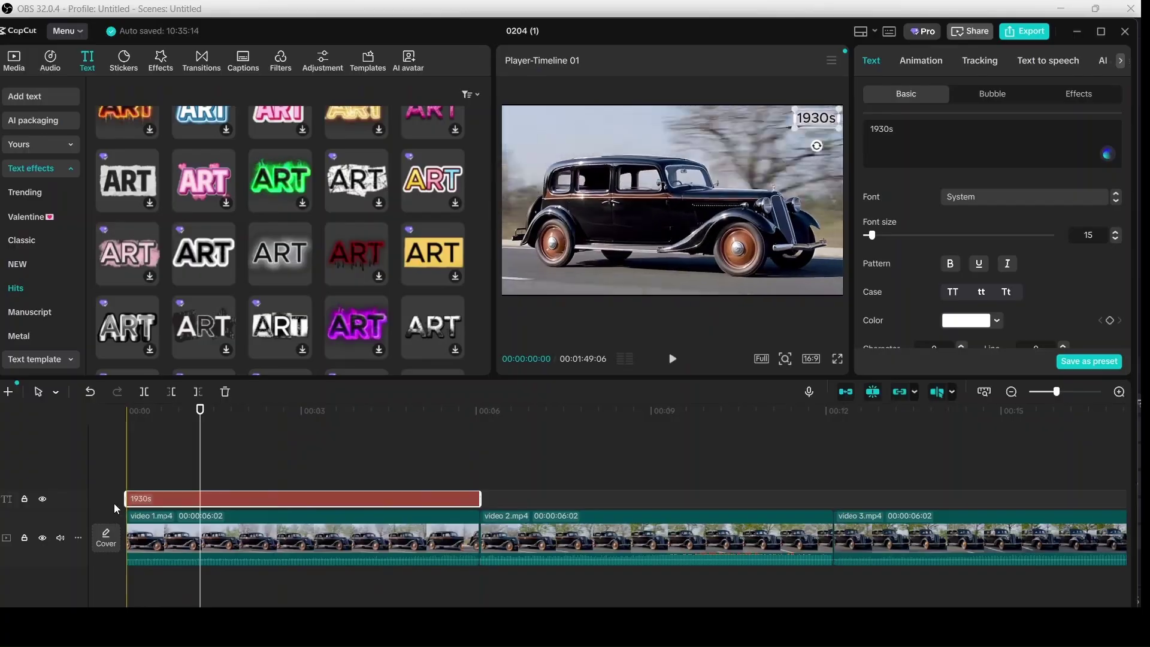
pyautogui.moveTo(126, 499); pyautogui.dragTo(128, 499)
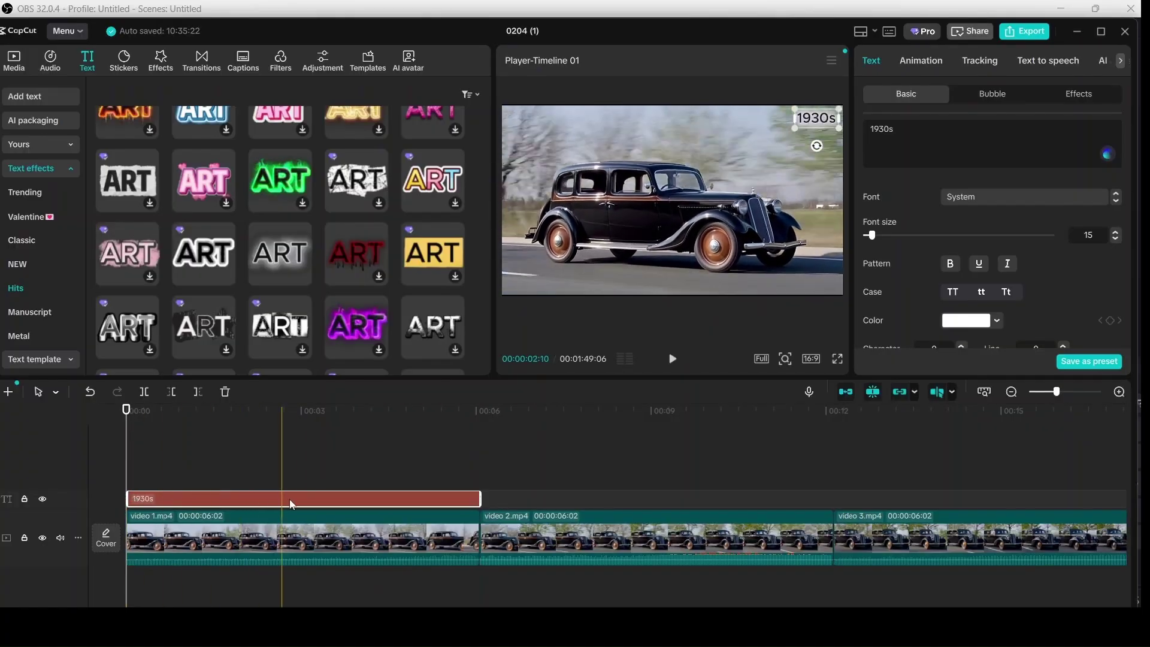
# Step: Copy the 1930s title and paste it at the start of the video 2 clip
pyautogui.rightClick(412, 495)
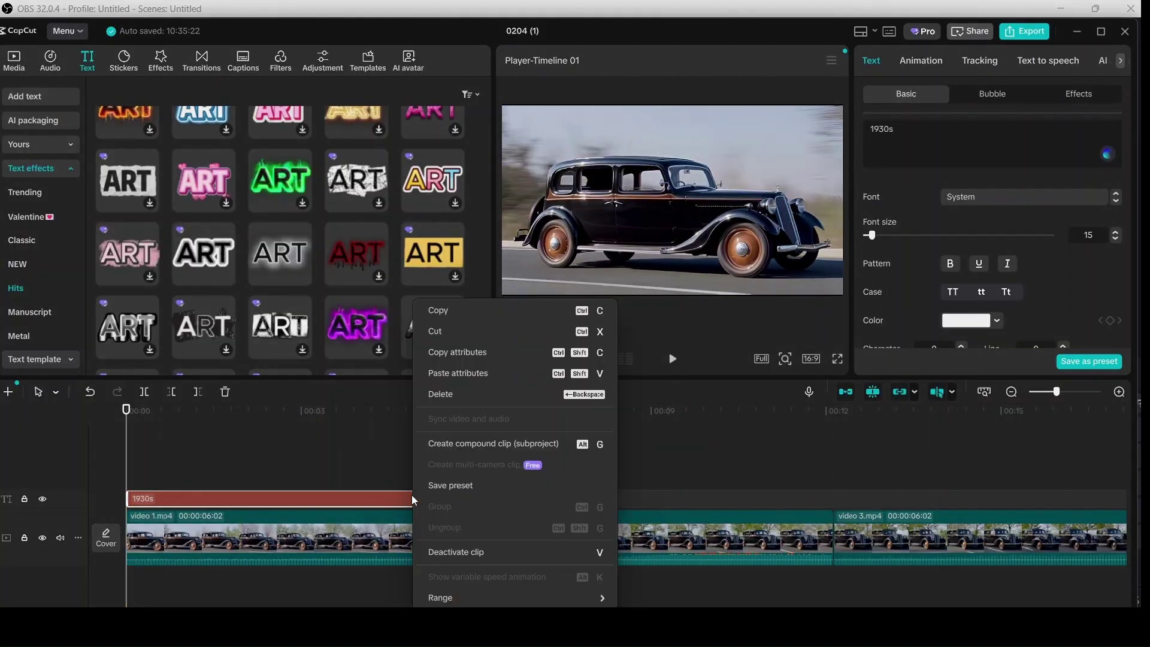
pyautogui.click(451, 309)
pyautogui.click(219, 431)
pyautogui.moveTo(310, 432); pyautogui.dragTo(480, 439)
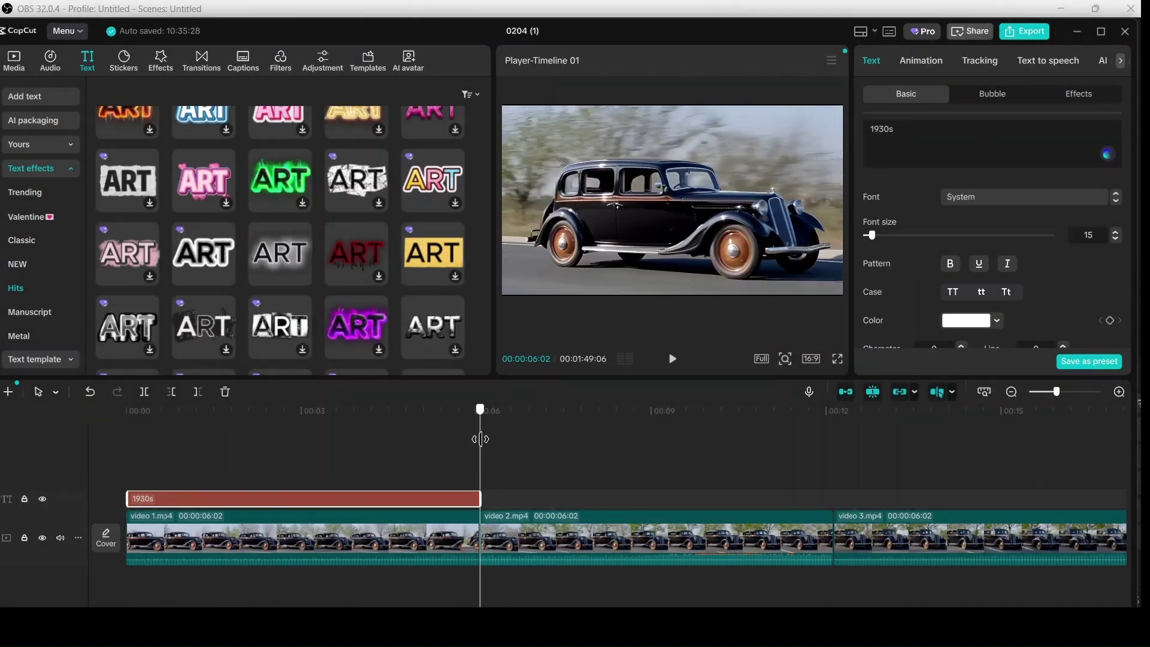
pyautogui.rightClick(509, 505)
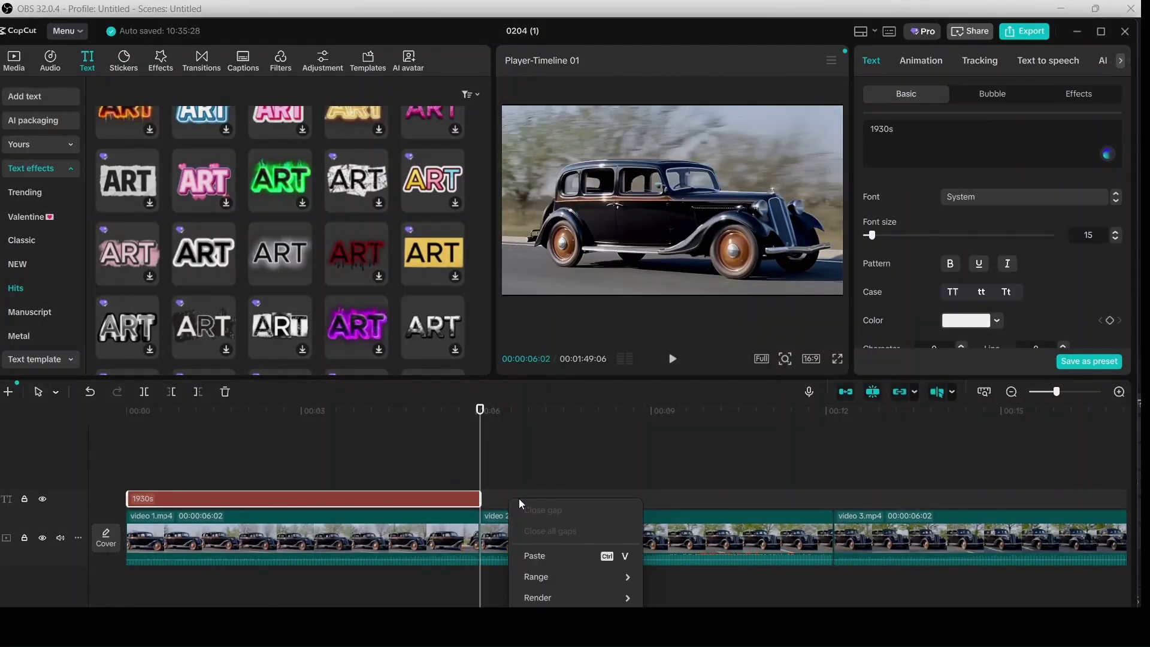
pyautogui.click(543, 556)
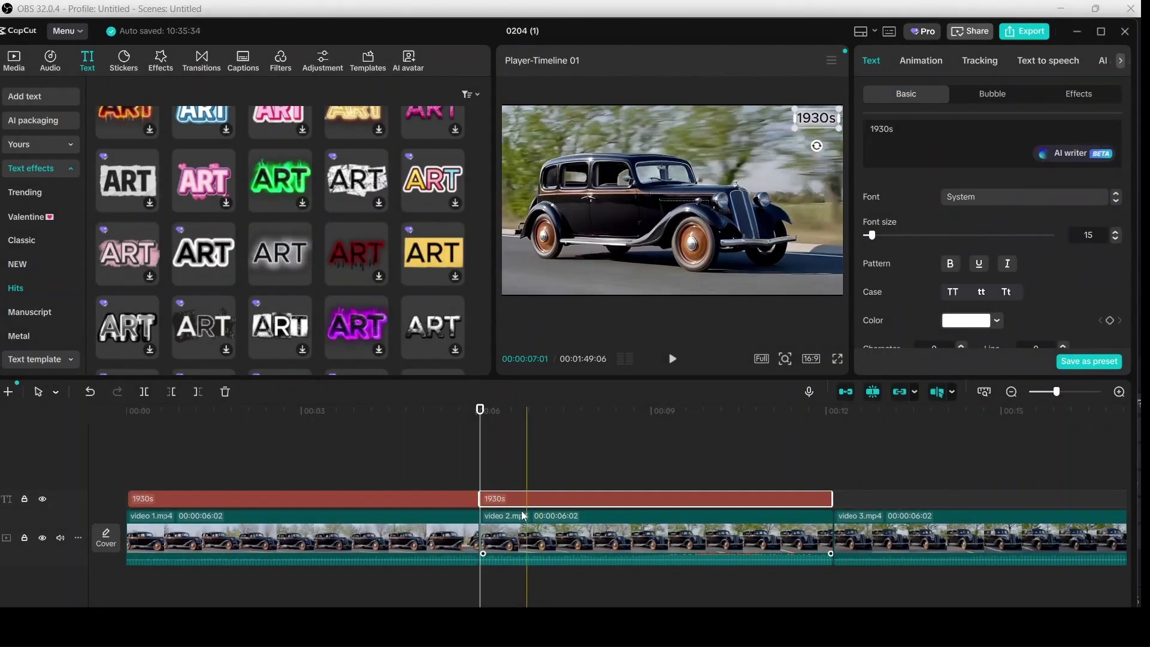
# Step: Change the text of the copied title above the video 2 clip to "1945"
pyautogui.click(921, 138)
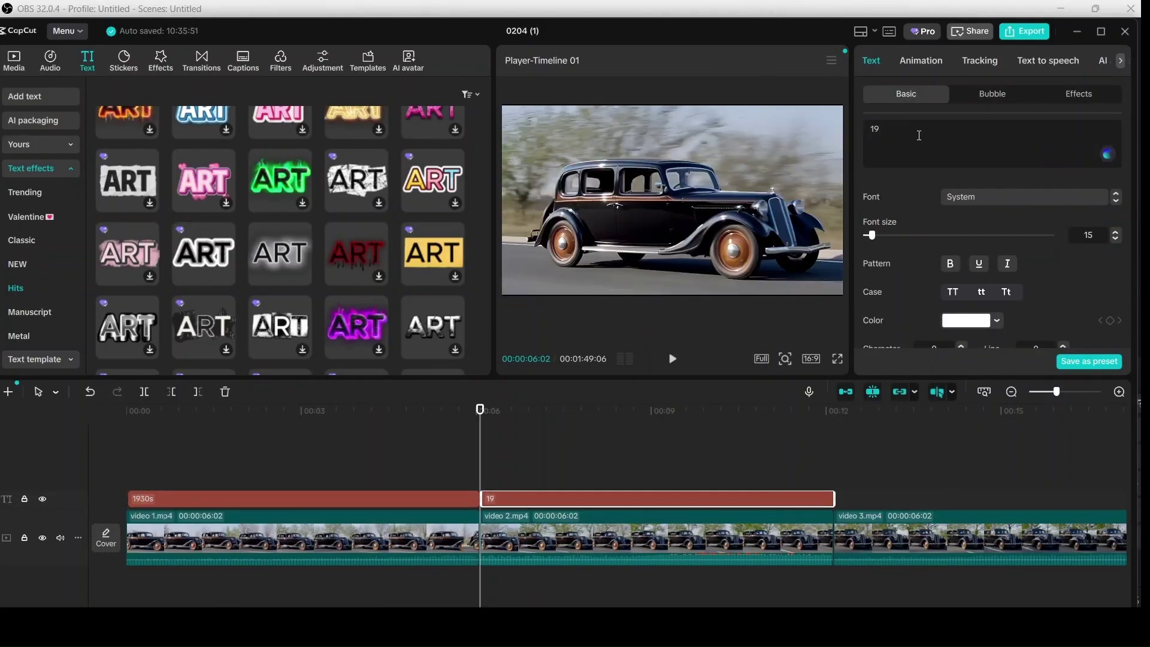
pyautogui.write('45')
pyautogui.click(833, 510)
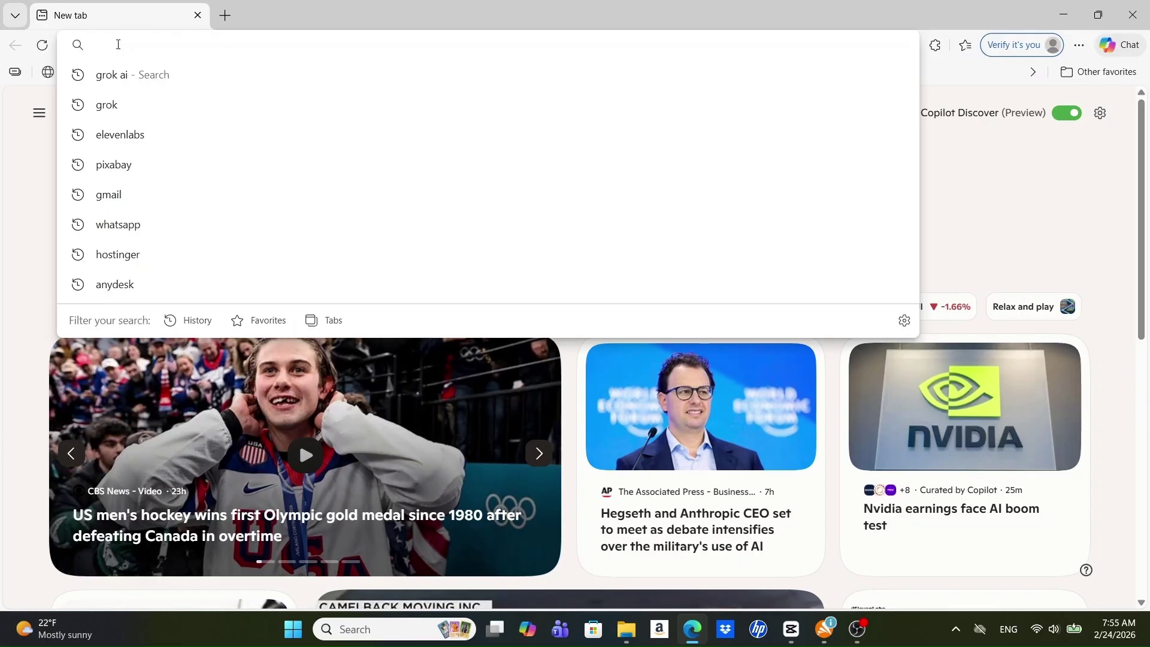
# Step: Switch to the web browser, go to studio.youtube.com and open the channel's Audio library
pyautogui.write('studio')
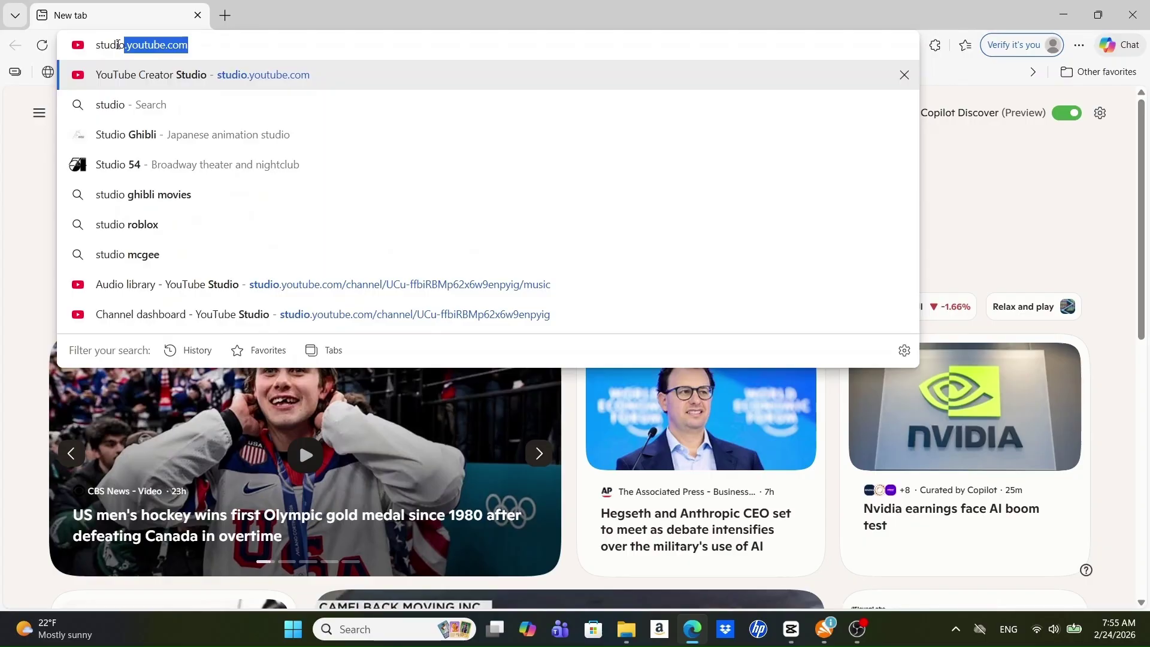
pyautogui.press('Return')
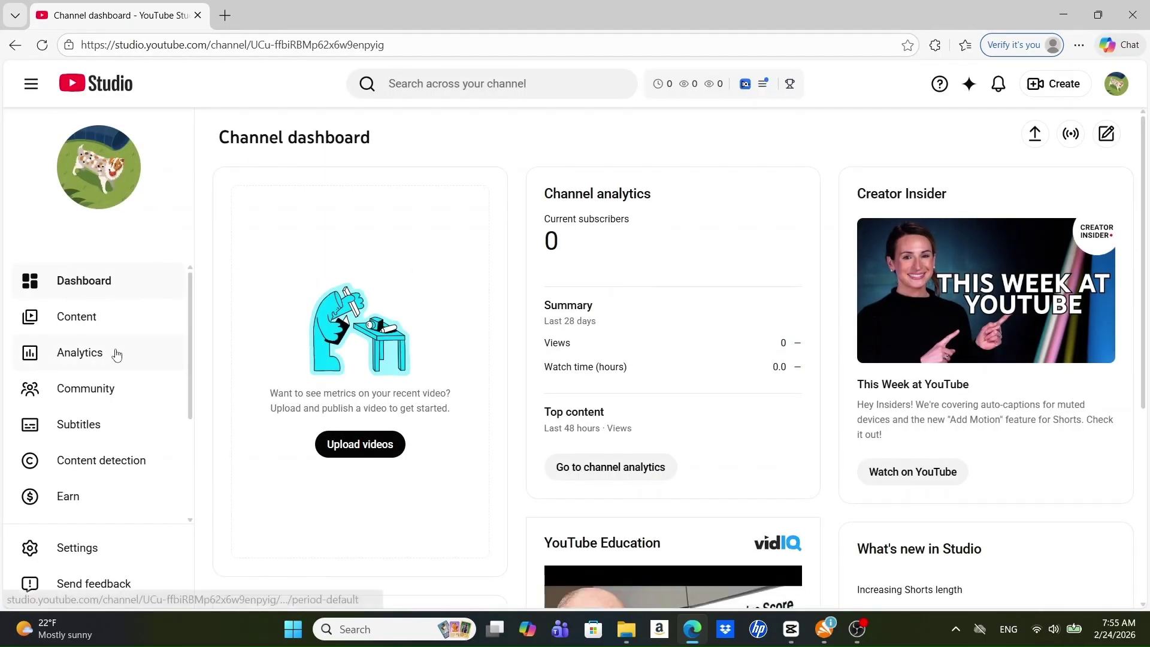
pyautogui.scroll(-3, 117, 355)
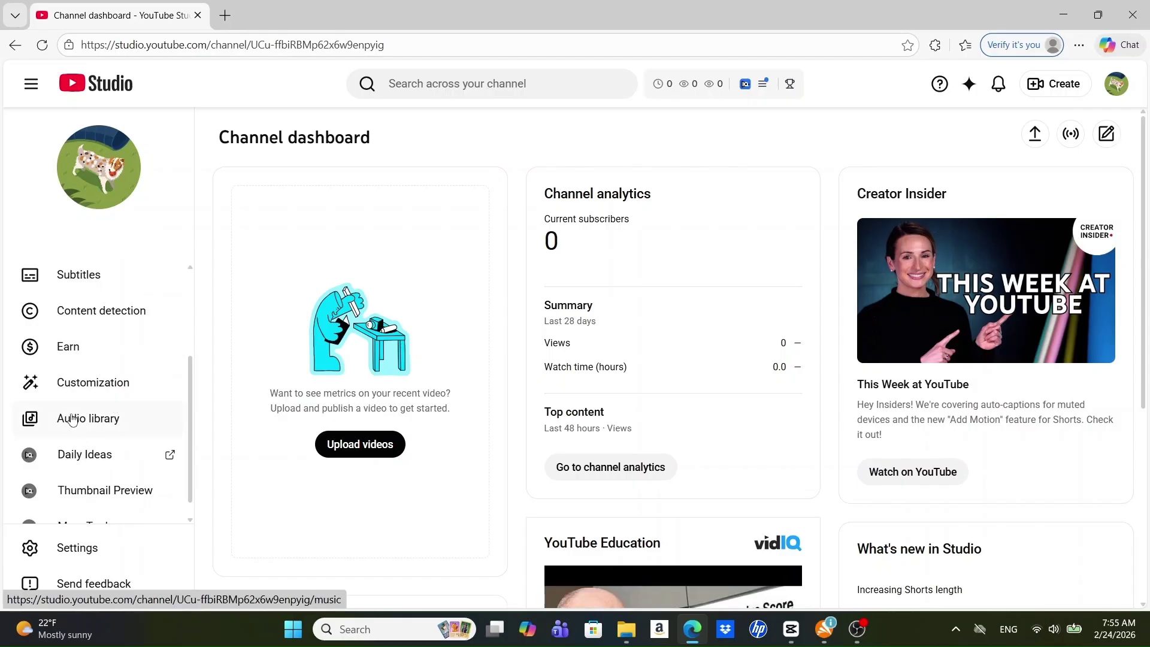
pyautogui.click(72, 419)
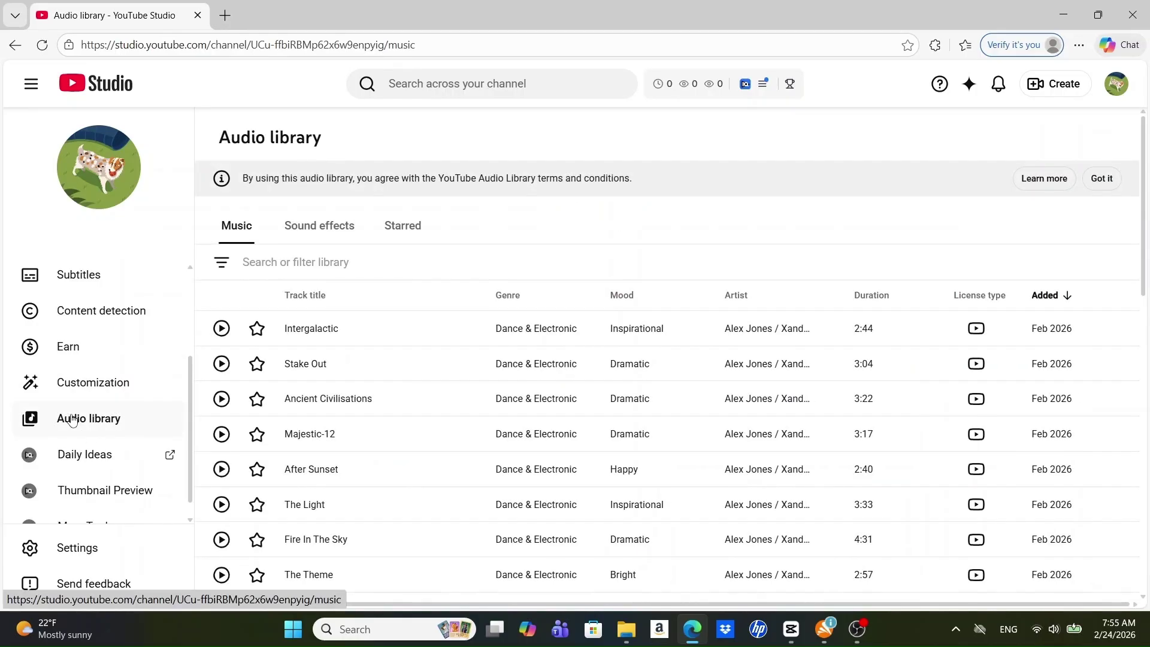
# Step: Filter the music library to tracks with attribution not required and an artist name containing "Anno Domini Beats"
pyautogui.click(268, 264)
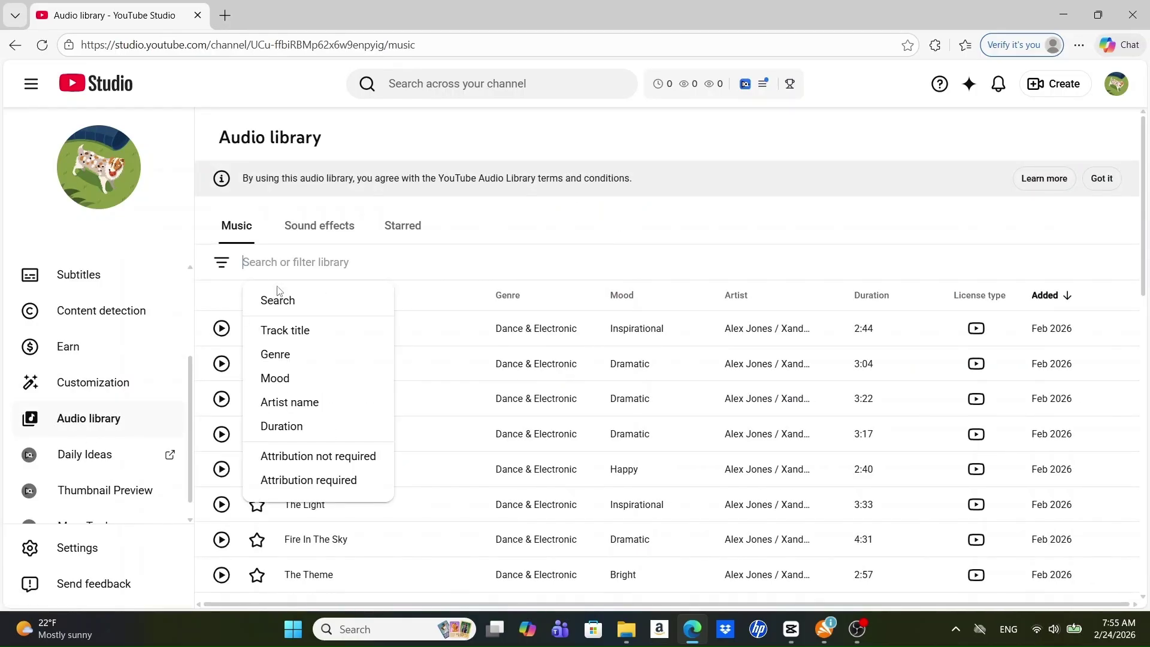
pyautogui.click(329, 458)
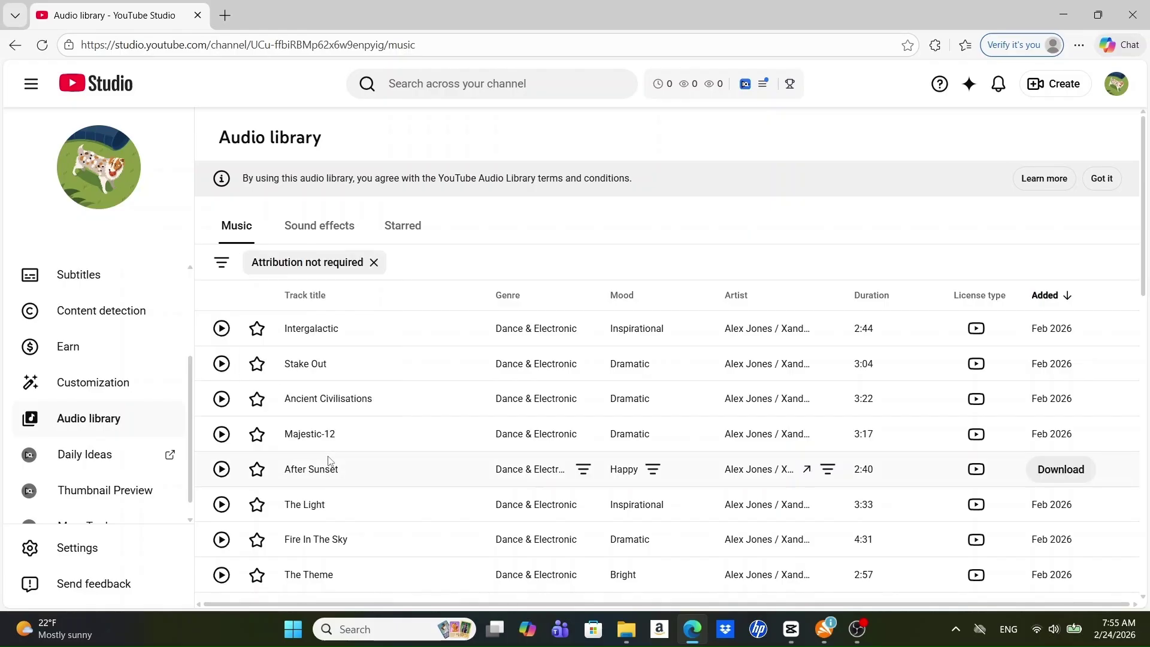
pyautogui.click(422, 255)
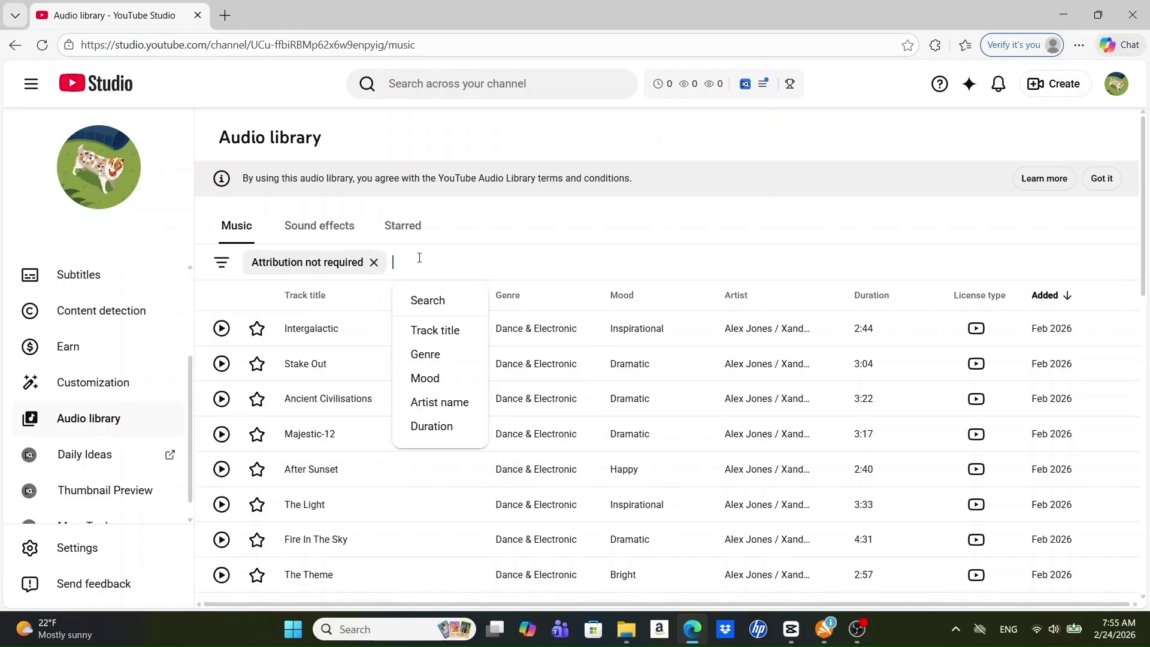
pyautogui.click(450, 405)
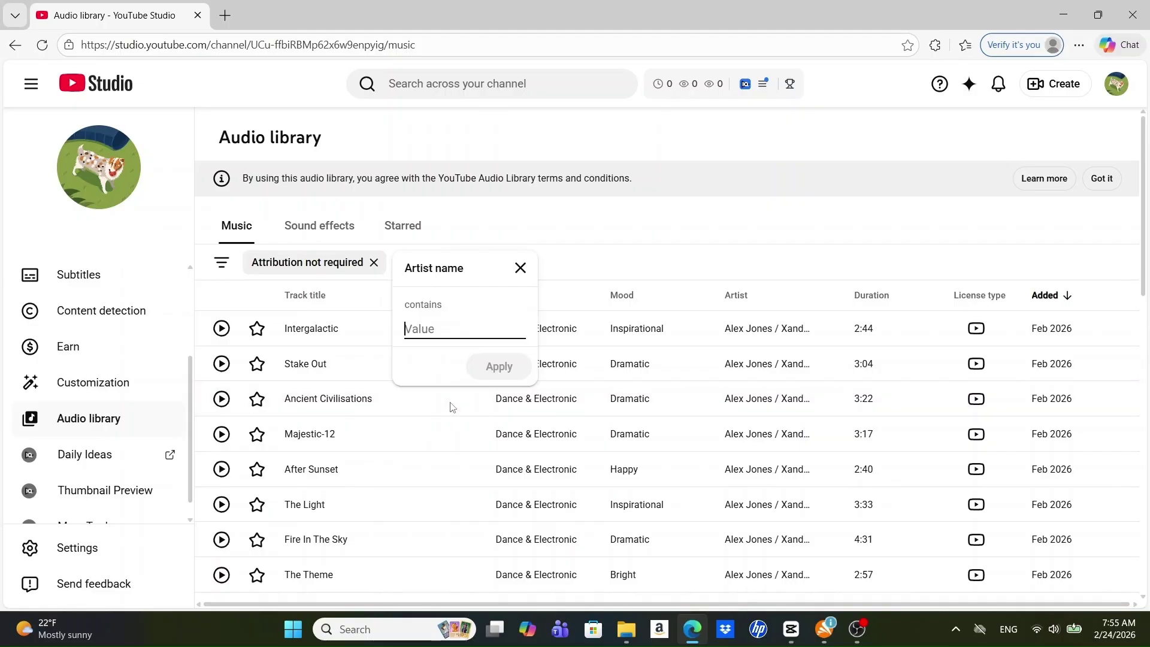
pyautogui.write('Anno Domini Beats')
pyautogui.click(499, 366)
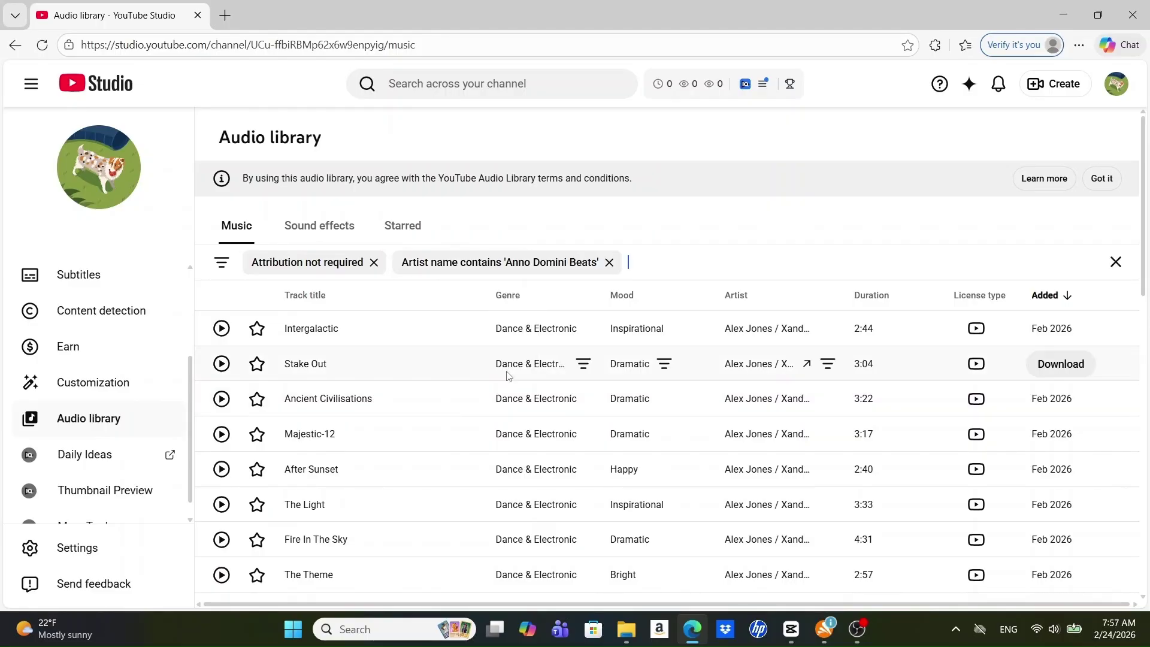
# Step: Preview the track "Steps" by Anno Domini Beats and download it
pyautogui.scroll(-5, 221, 300)
pyautogui.click(222, 298)
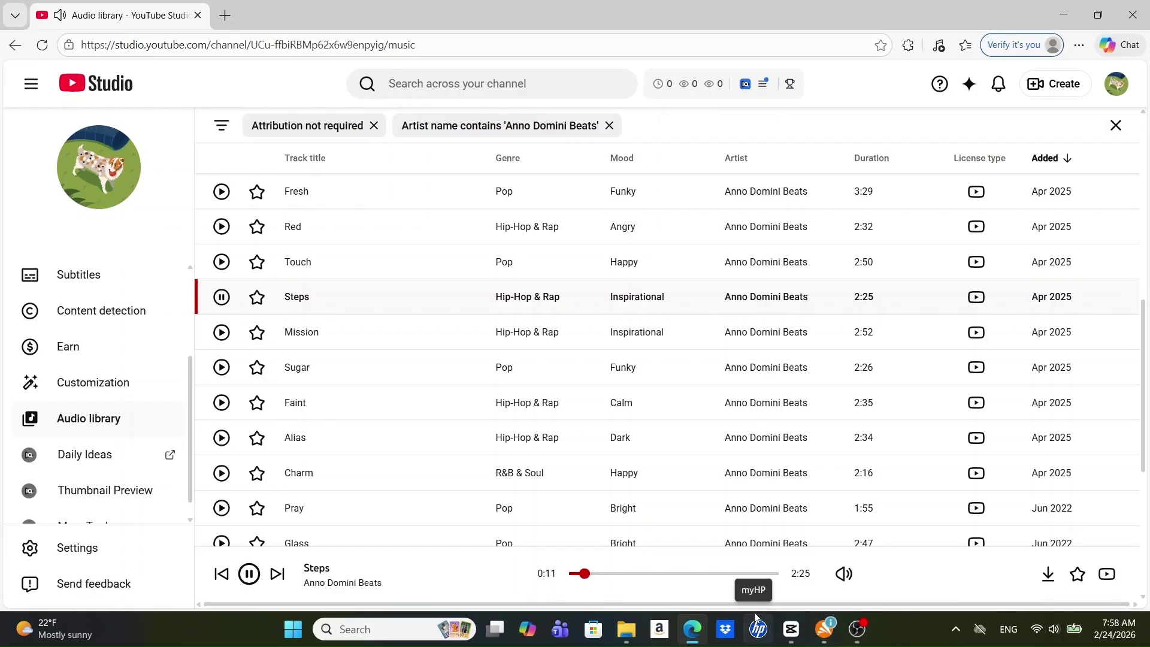
pyautogui.scroll(-1, 1054, 229)
pyautogui.click(1060, 222)
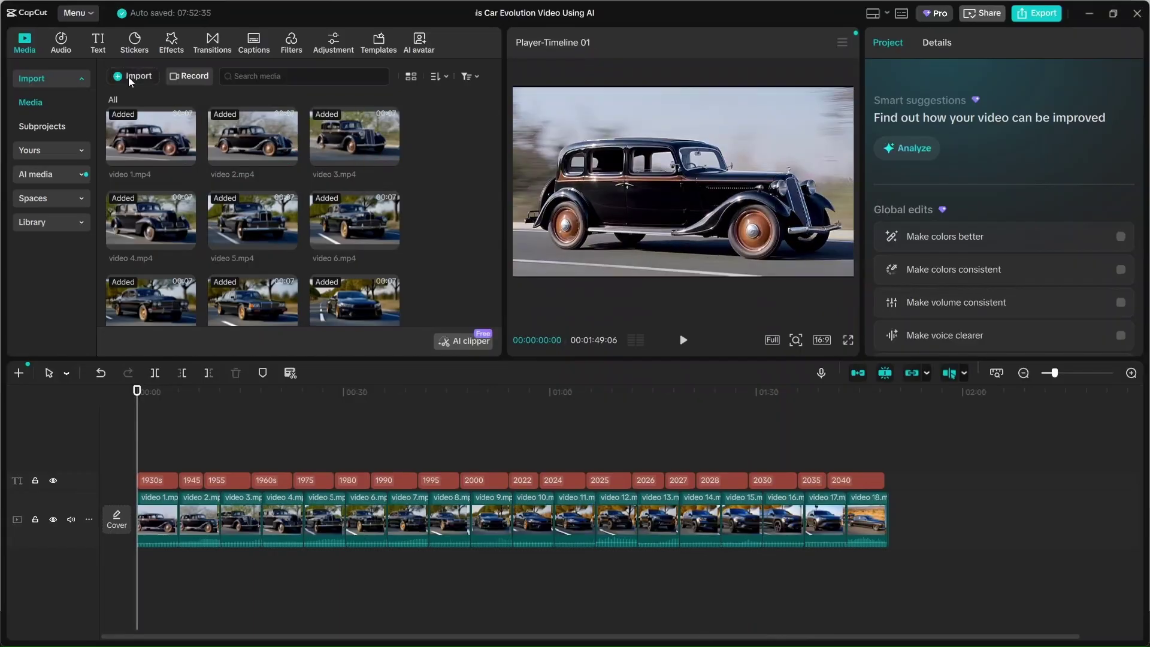
# Step: Switch to CapCut, import "Steps - Anno Domini Beats (1)" from the New Car folder and add it to the timeline
pyautogui.click(131, 81)
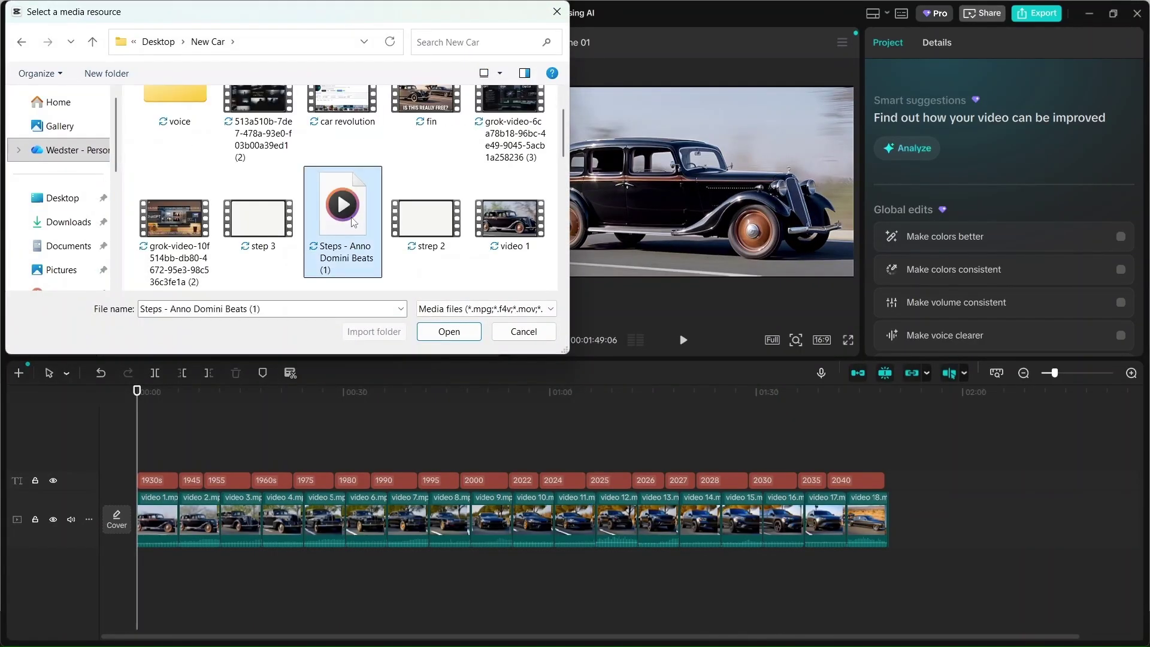
pyautogui.click(449, 332)
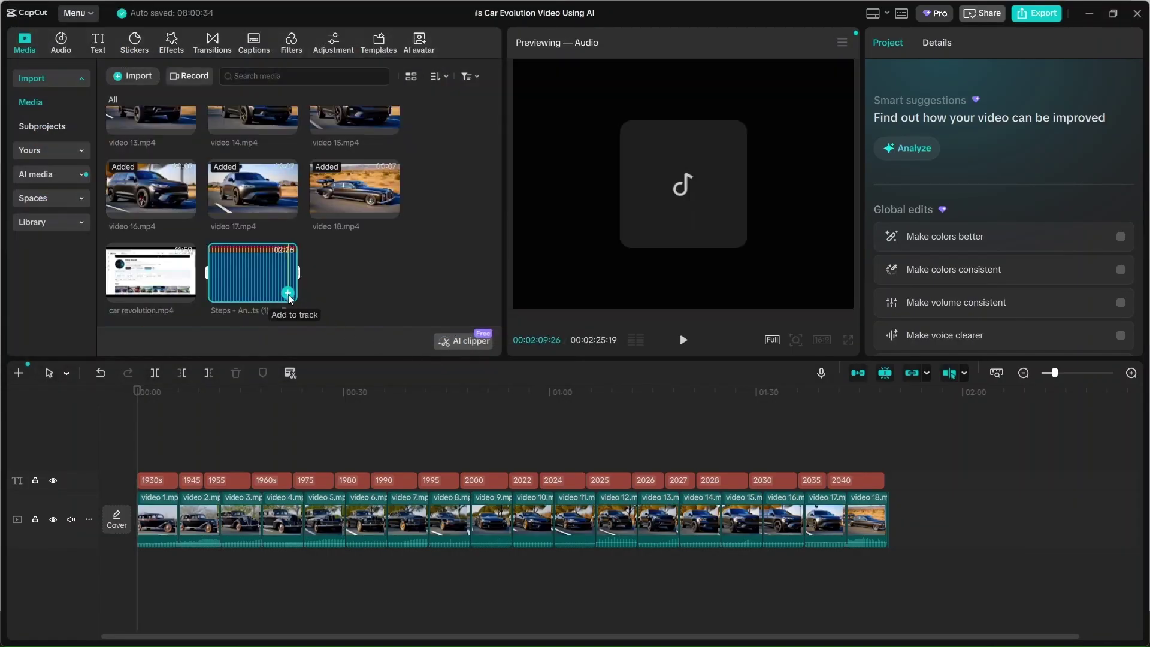
pyautogui.click(288, 293)
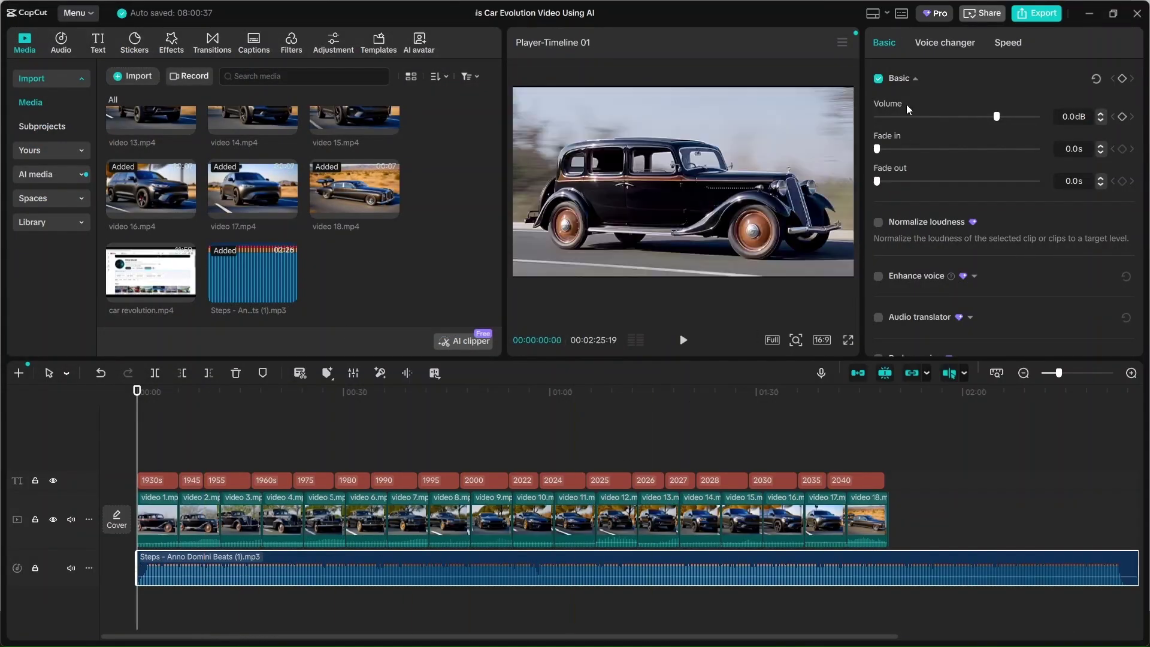
# Step: Lower the music track's volume to -15.4 dB and play the timeline to check the sound
pyautogui.moveTo(998, 117); pyautogui.dragTo(966, 117)
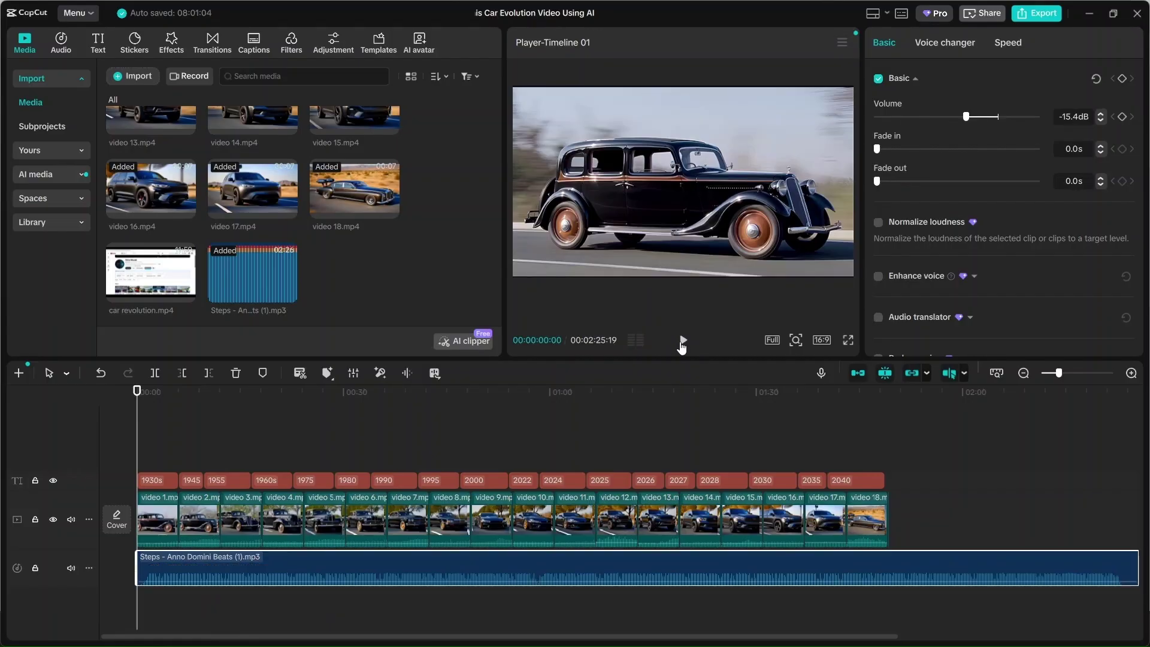
pyautogui.click(683, 340)
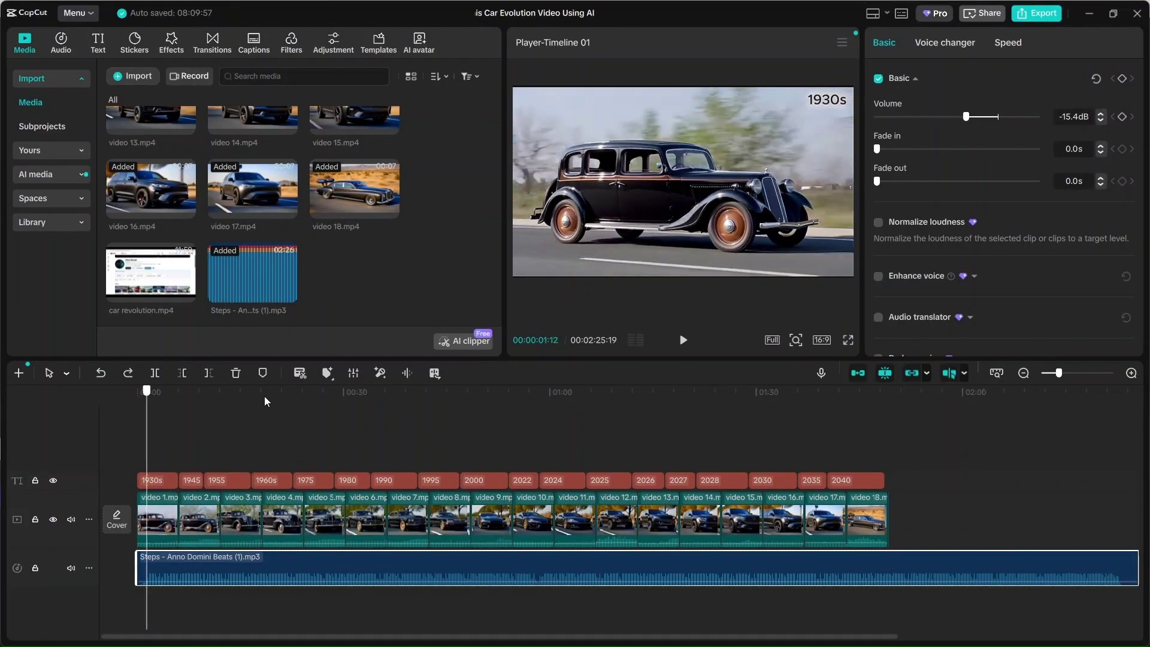
# Step: Split the music track at the end of the video 18 clip and delete the surplus part after it
pyautogui.moveTo(267, 401); pyautogui.dragTo(883, 464)
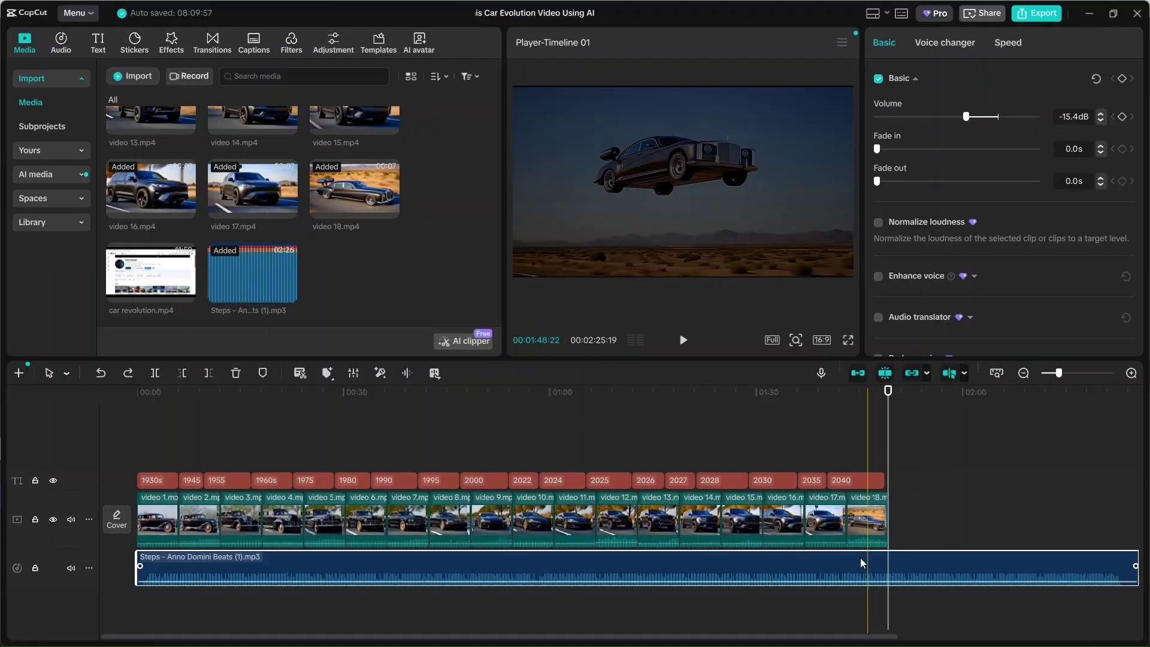
pyautogui.click(156, 375)
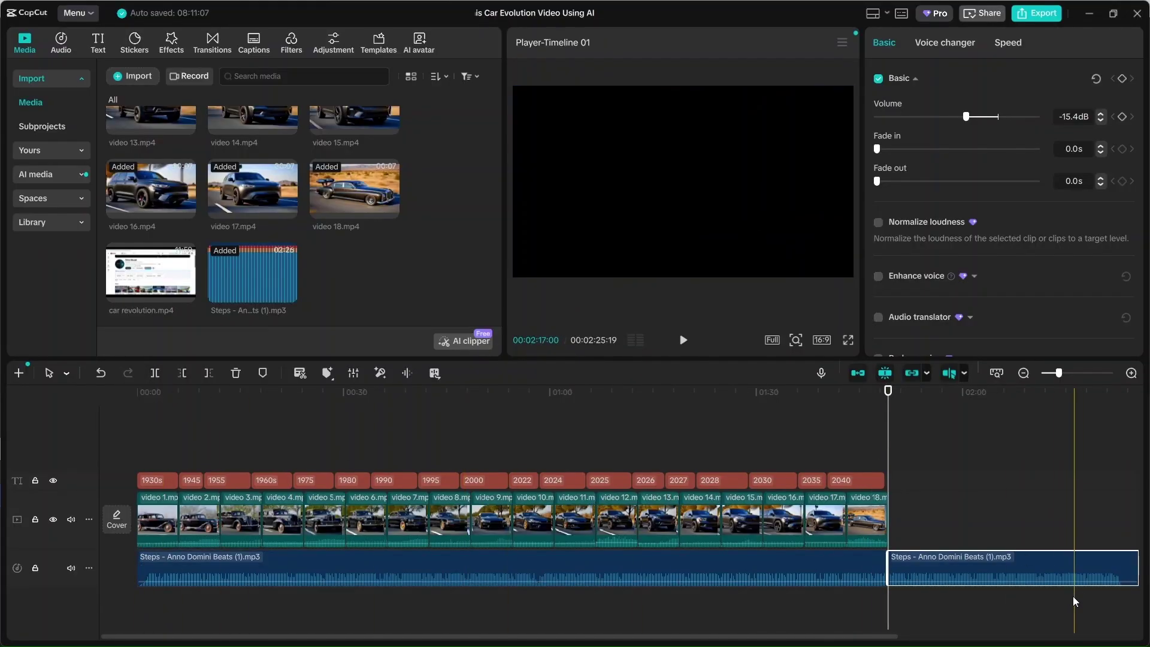
pyautogui.rightClick(1037, 572)
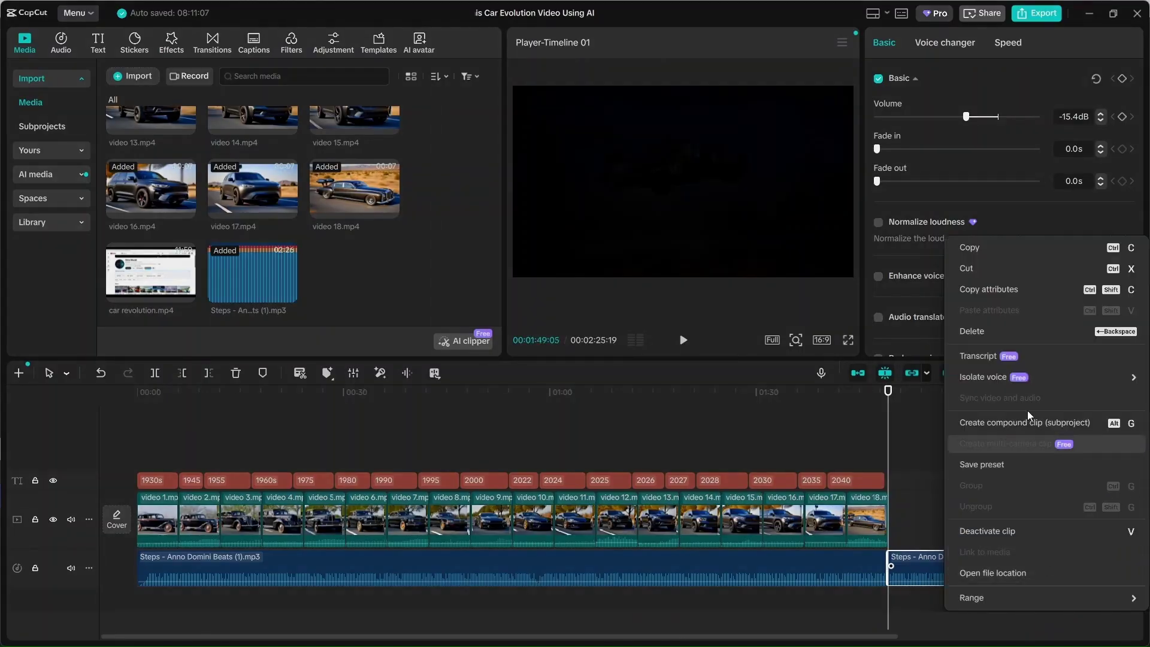
pyautogui.click(994, 333)
# Step: Export the finished video at 1080P as an H.264 mp4 with the recommended bit rate and 30fps
pyautogui.click(1031, 14)
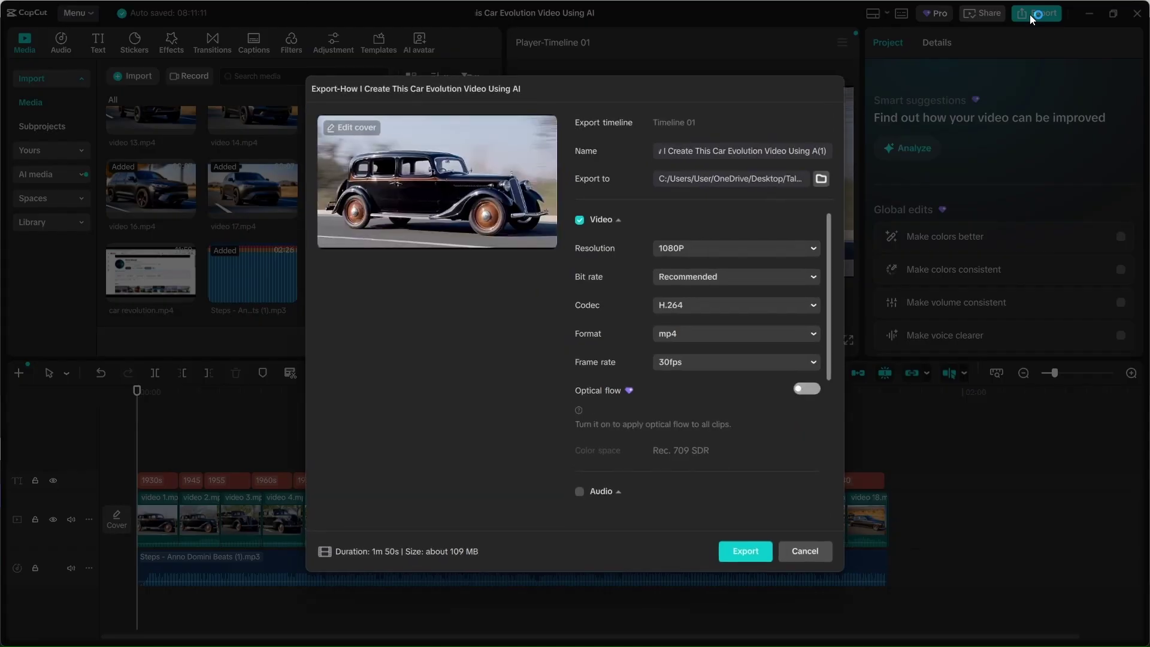
pyautogui.click(749, 552)
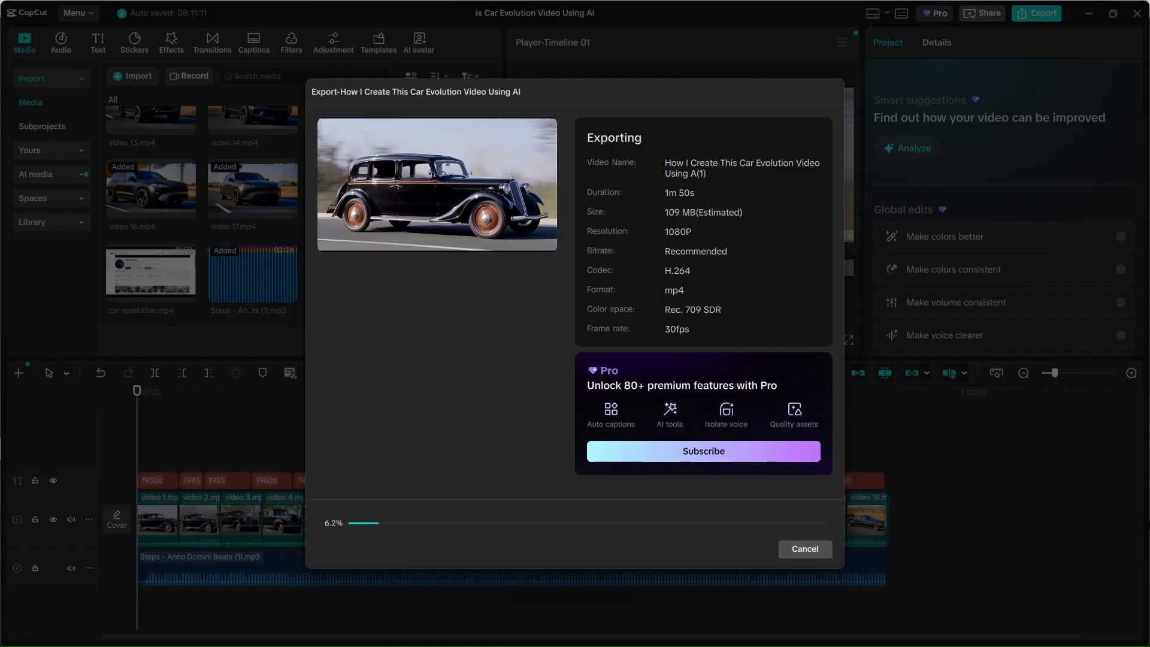